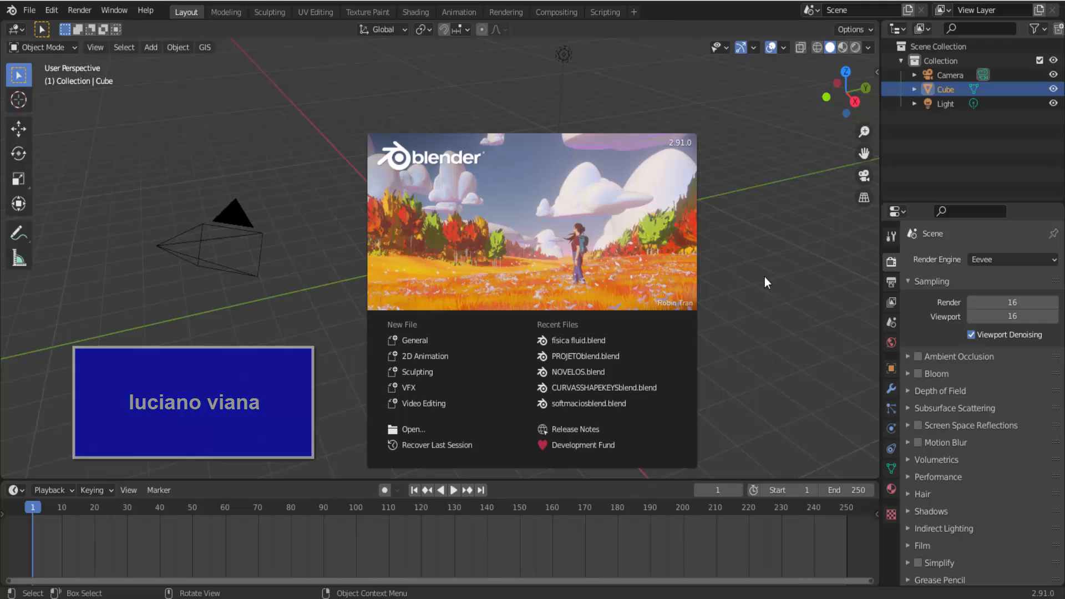
Step: Hide the camera and the light in the default scene
{"action": "left_click", "coordinate": [765, 277]}
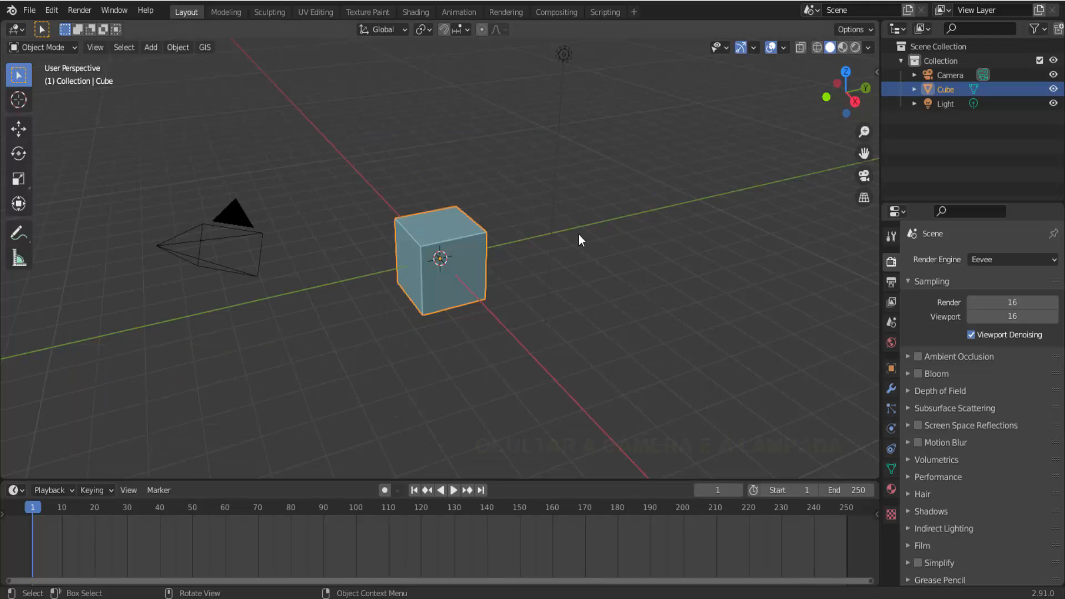
{"action": "left_click", "coordinate": [236, 221]}
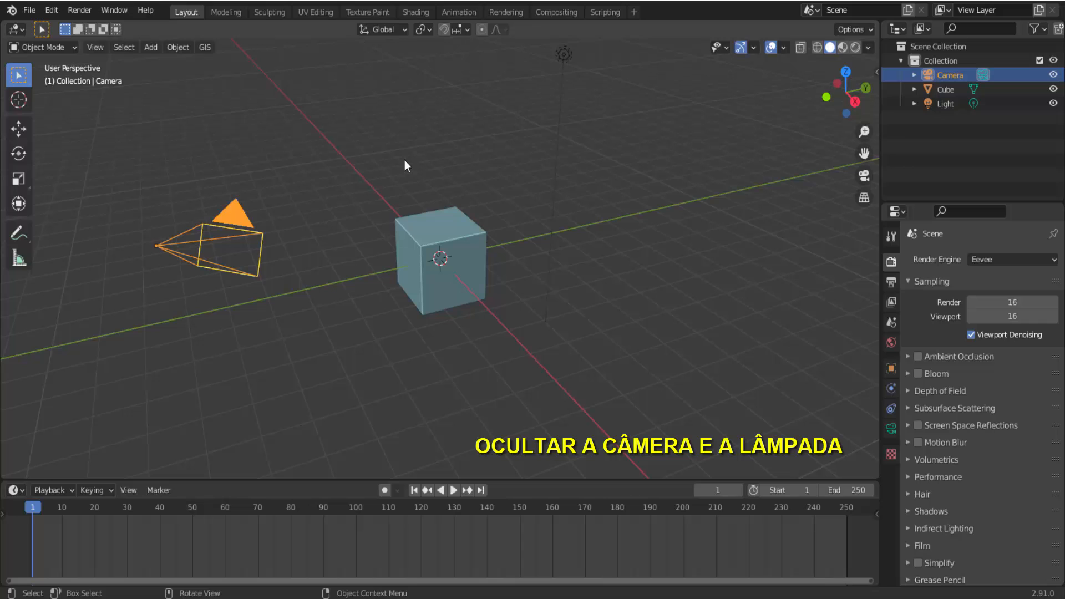
{"action": "left_click", "coordinate": [565, 55], "text": "shift"}
{"action": "key", "text": "h"}
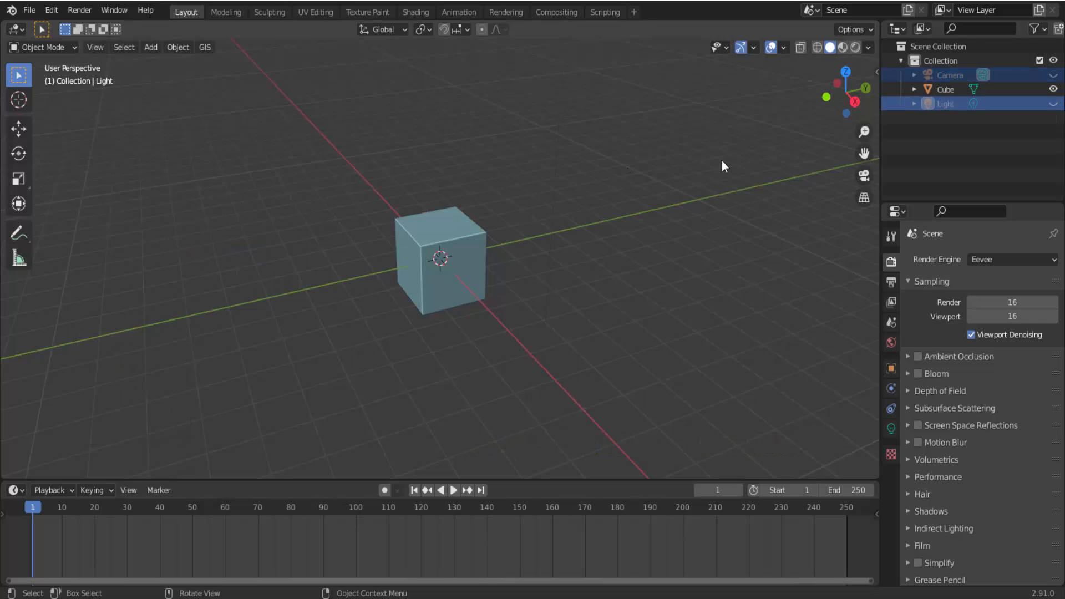
Step: Switch to the top orthographic view and delete the default cube
{"action": "left_click", "coordinate": [844, 71]}
{"action": "left_click", "coordinate": [463, 232]}
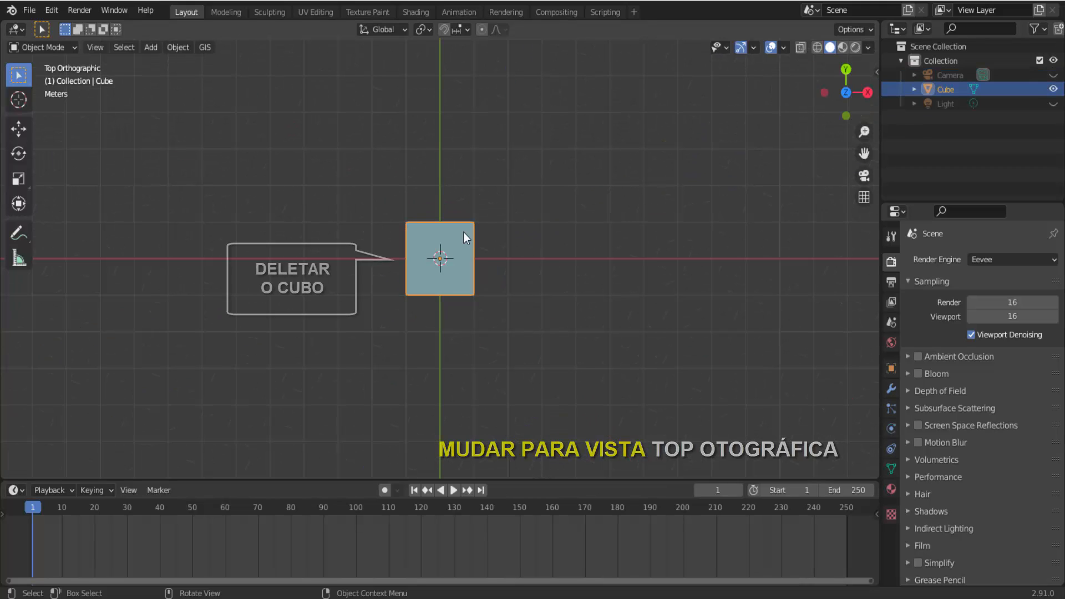
{"action": "key", "text": "x"}
{"action": "left_click", "coordinate": [630, 260]}
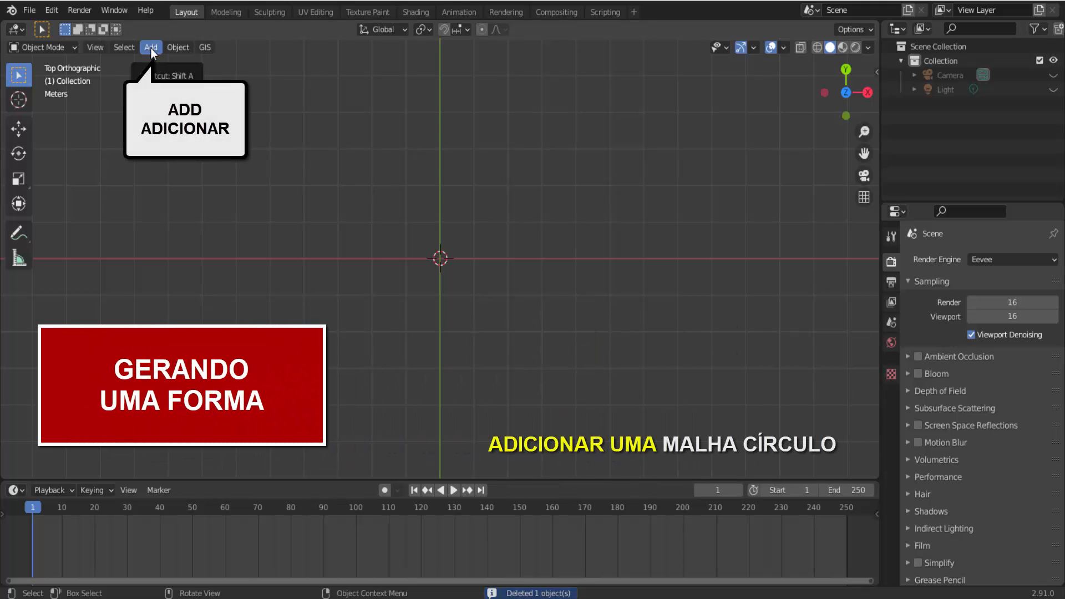
Step: Add a mesh circle at the origin with 6 vertices to form a hexagon
{"action": "left_click", "coordinate": [151, 48]}
{"action": "mouse_move", "coordinate": [166, 64]}
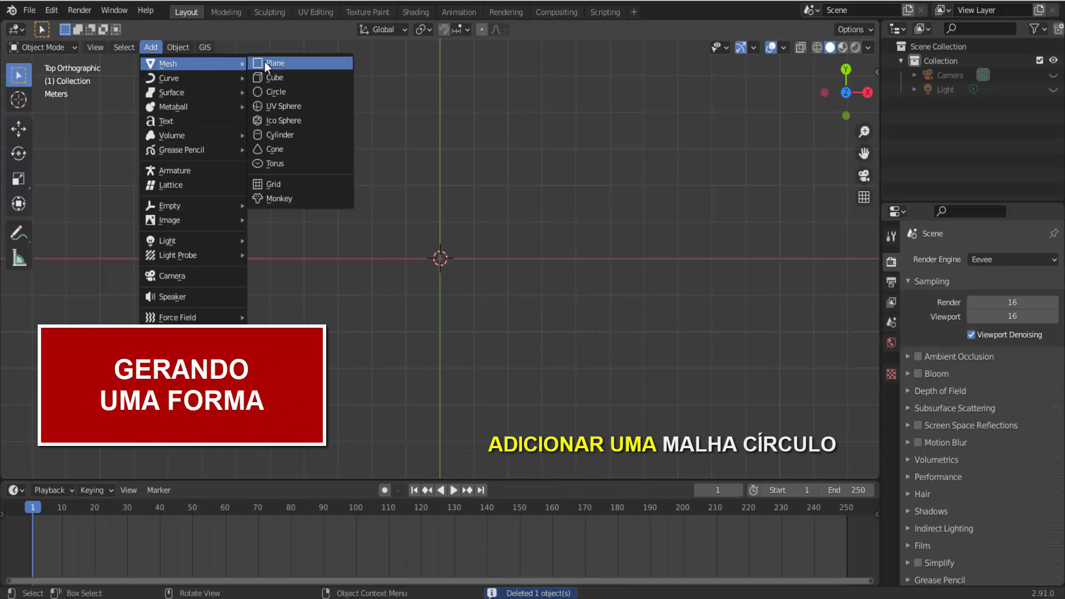
{"action": "left_click", "coordinate": [301, 92]}
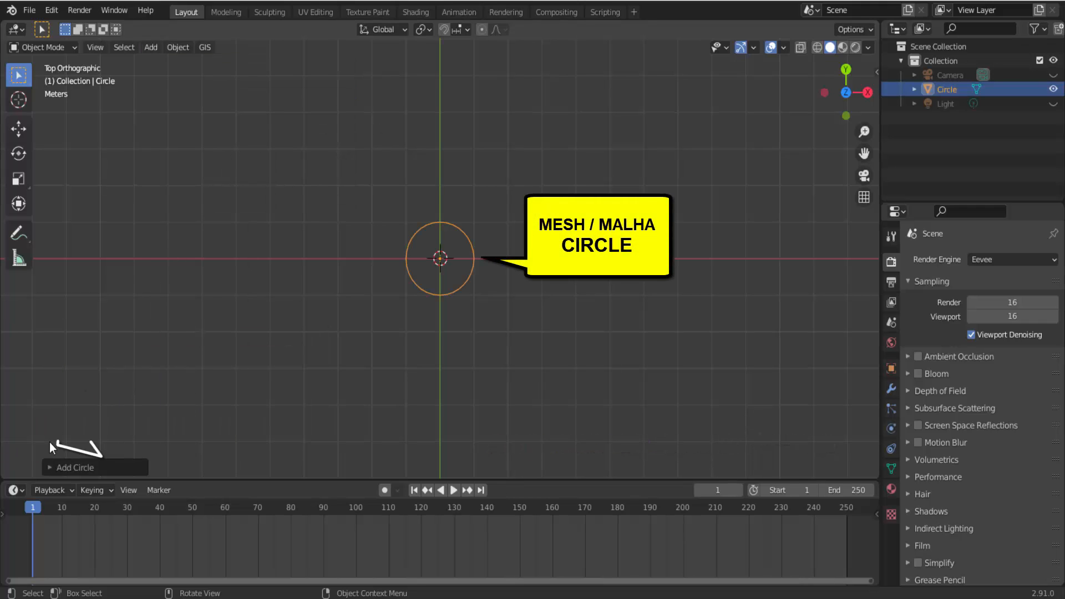
{"action": "left_click", "coordinate": [54, 467]}
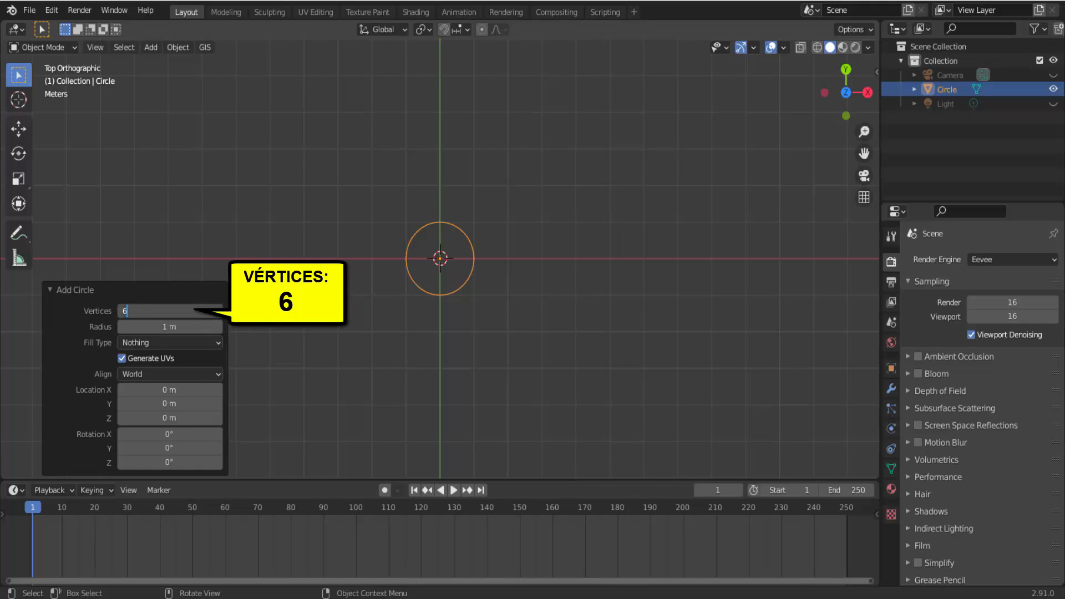
{"action": "left_click", "coordinate": [52, 289]}
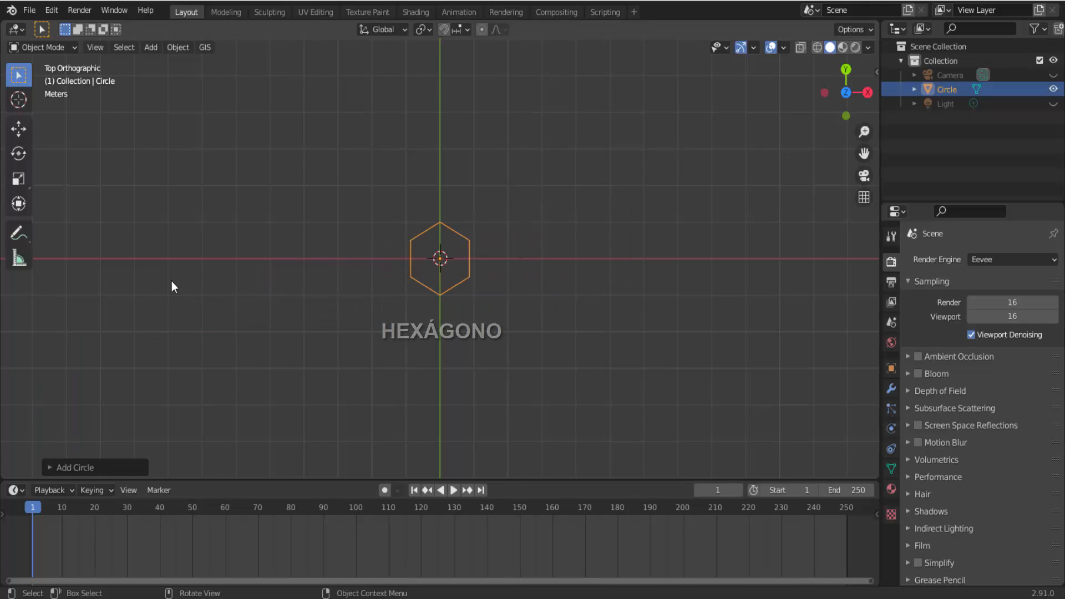
Step: In Edit Mode, extrude the hexagon's outline in place and scale it inward to about 0.9 to form a flat ring
{"action": "scroll", "coordinate": [214, 279], "scroll_direction": "up", "scroll_amount": 5}
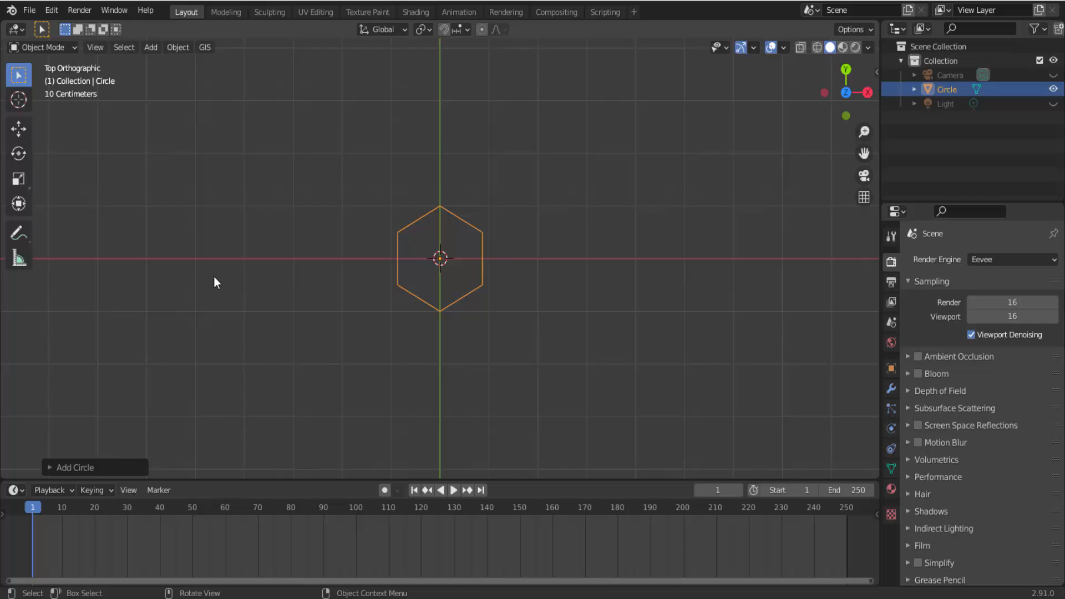
{"action": "left_click", "coordinate": [50, 47]}
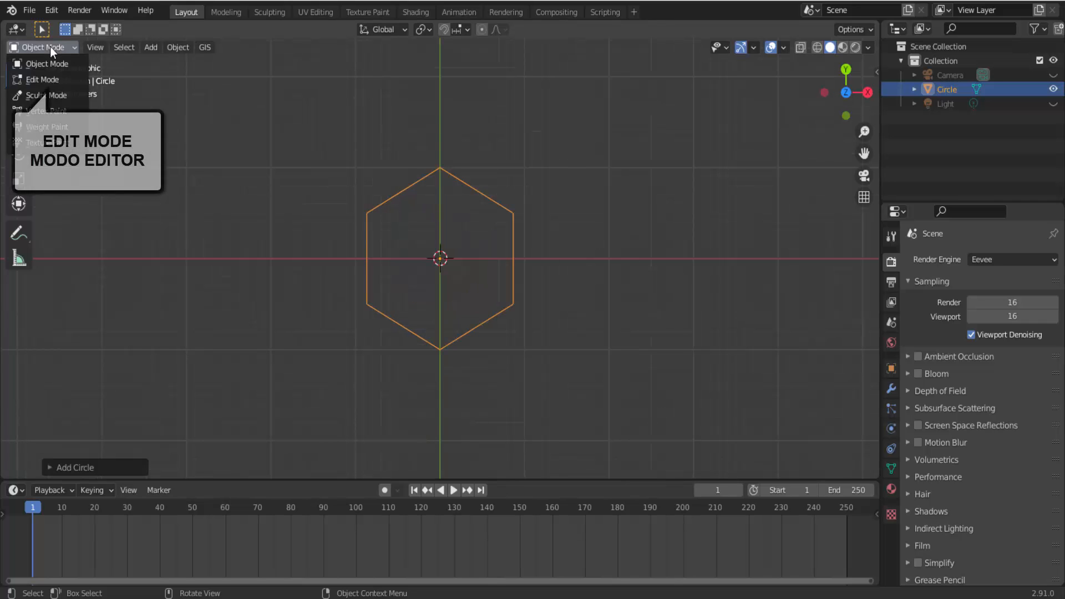
{"action": "left_click", "coordinate": [51, 79]}
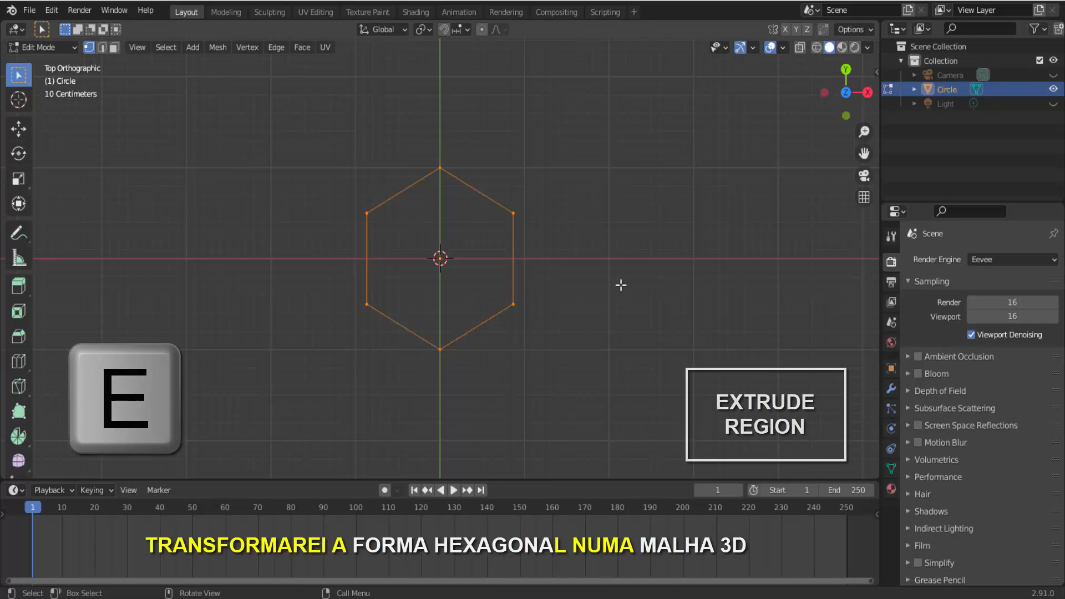
{"action": "key", "text": "e"}
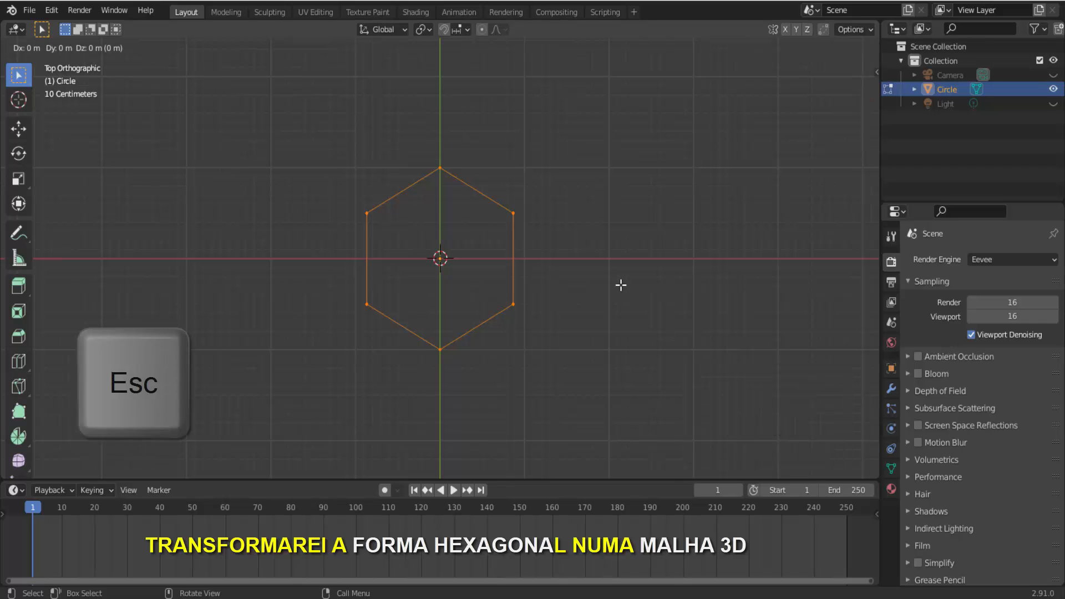
{"action": "key", "text": "Escape"}
{"action": "key", "text": "s"}
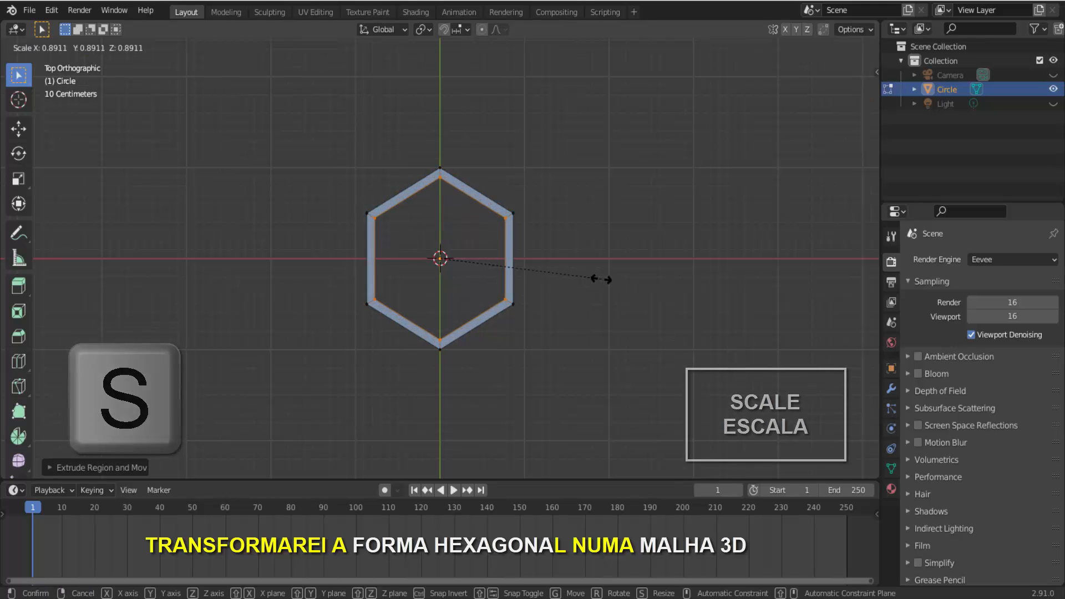
{"action": "left_click", "coordinate": [598, 280]}
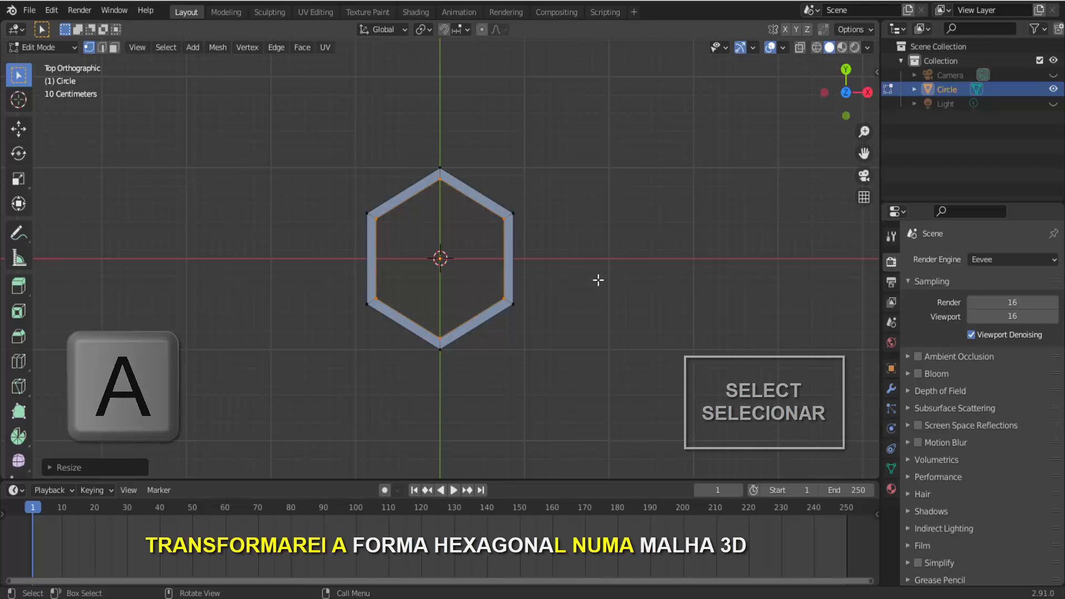
Step: Duplicate the whole hexagonal ring in place and scale the copy down so it sits inside the first with a narrow gap
{"action": "key", "text": "a"}
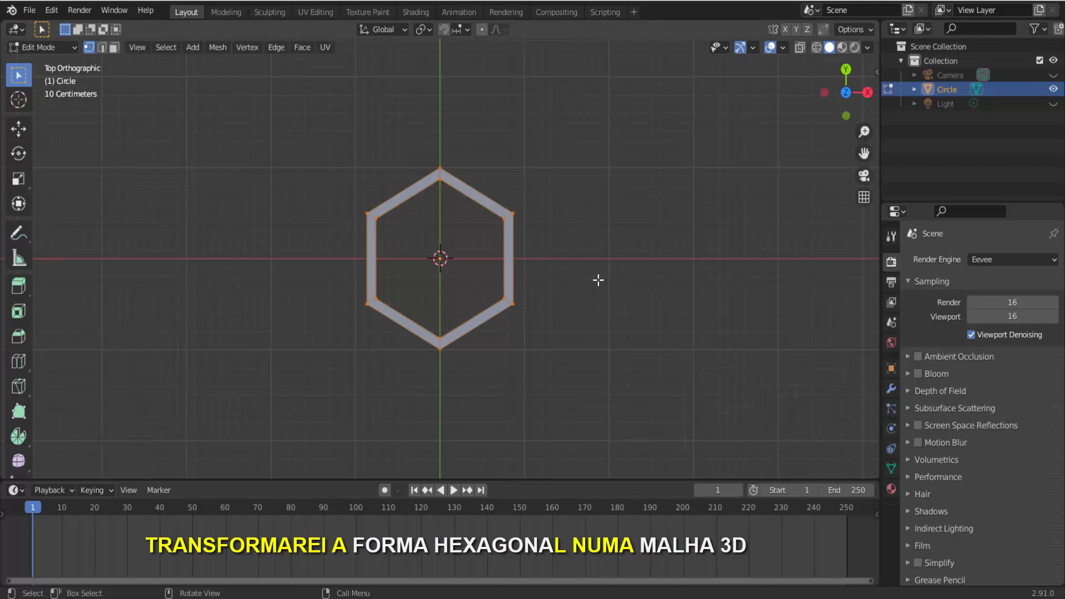
{"action": "key", "text": "shift+d"}
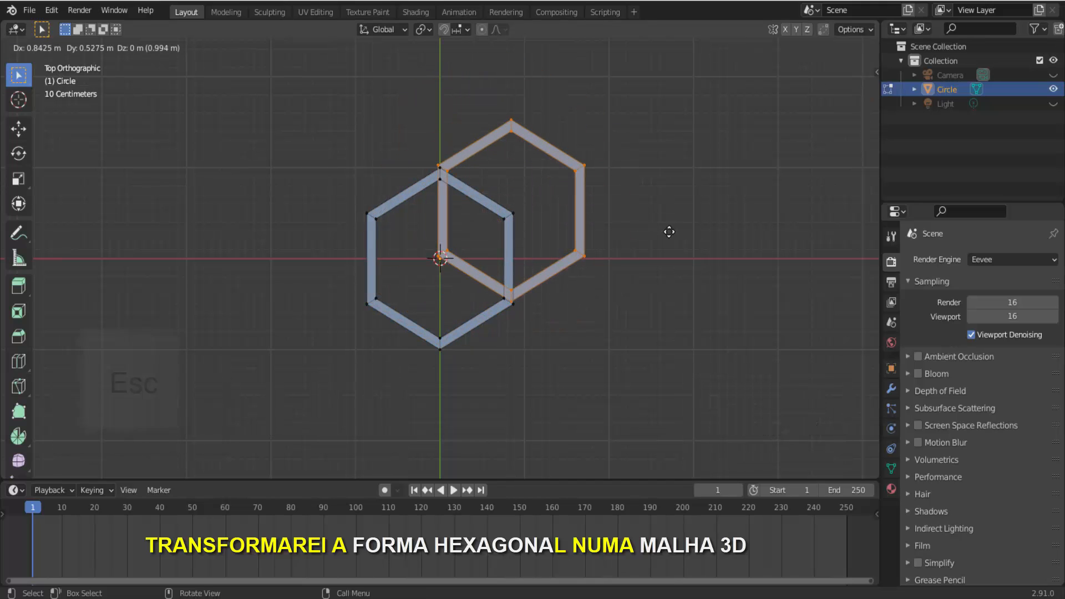
{"action": "key", "text": "Escape"}
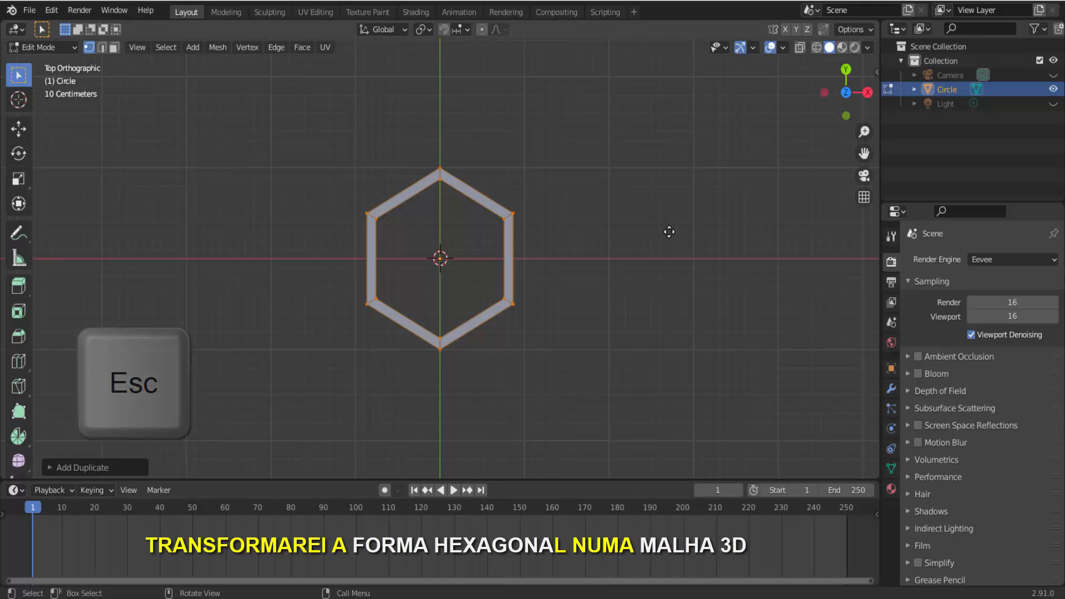
{"action": "key", "text": "s"}
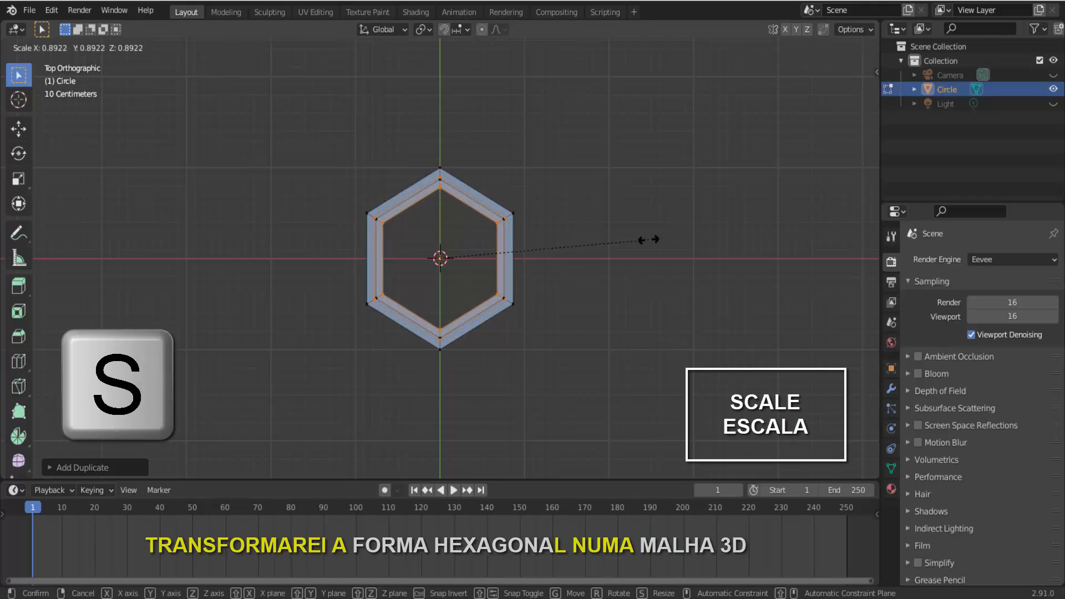
{"action": "left_click", "coordinate": [629, 237]}
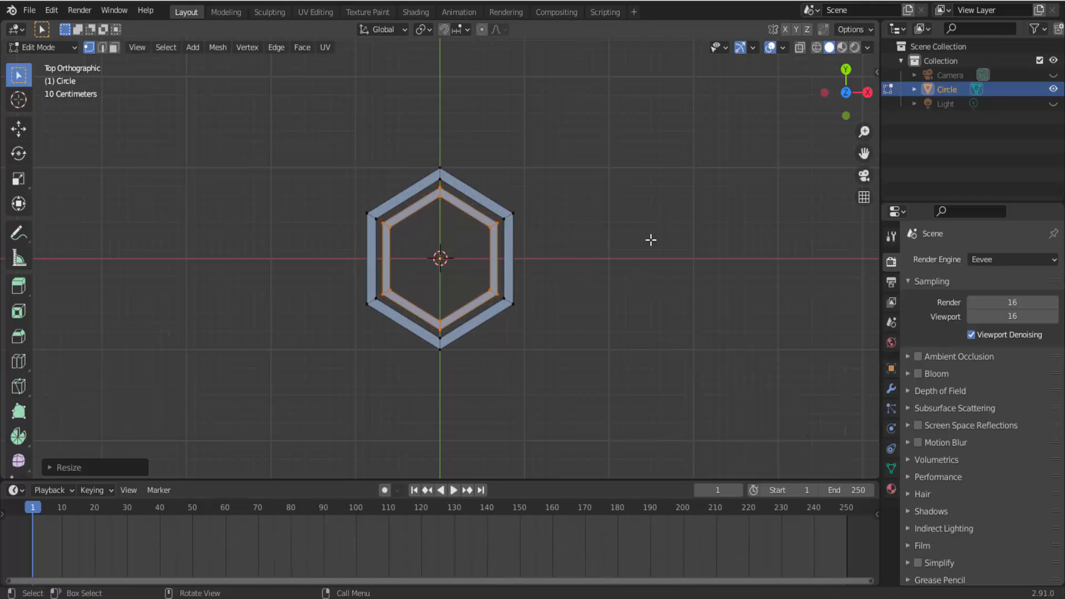
Step: Duplicate the inner hexagonal ring in place and shrink the copy into a third, innermost concentric ring
{"action": "key", "text": "shift+d"}
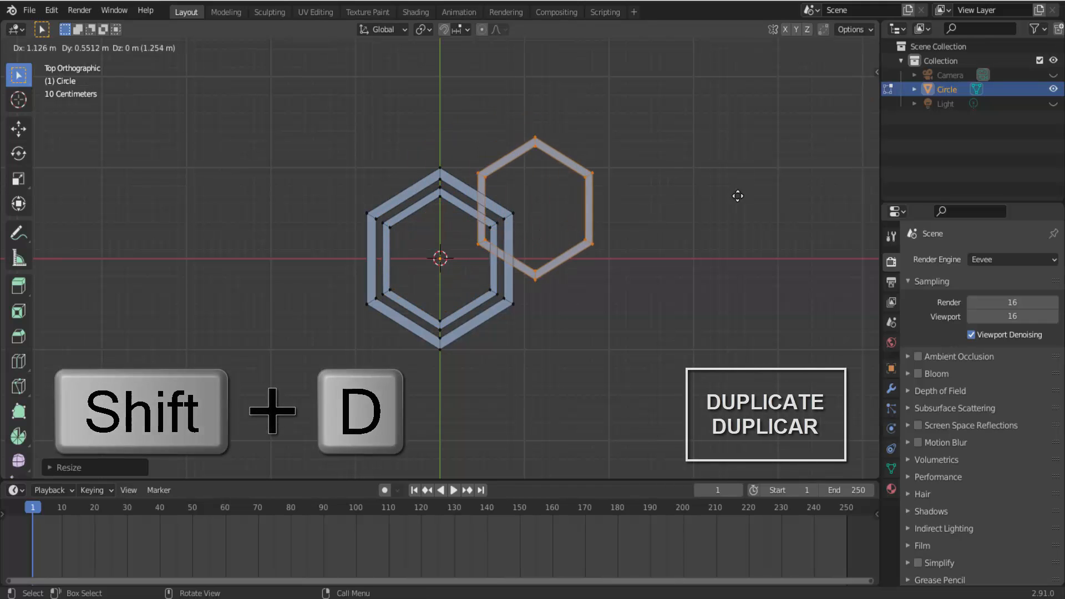
{"action": "key", "text": "Escape"}
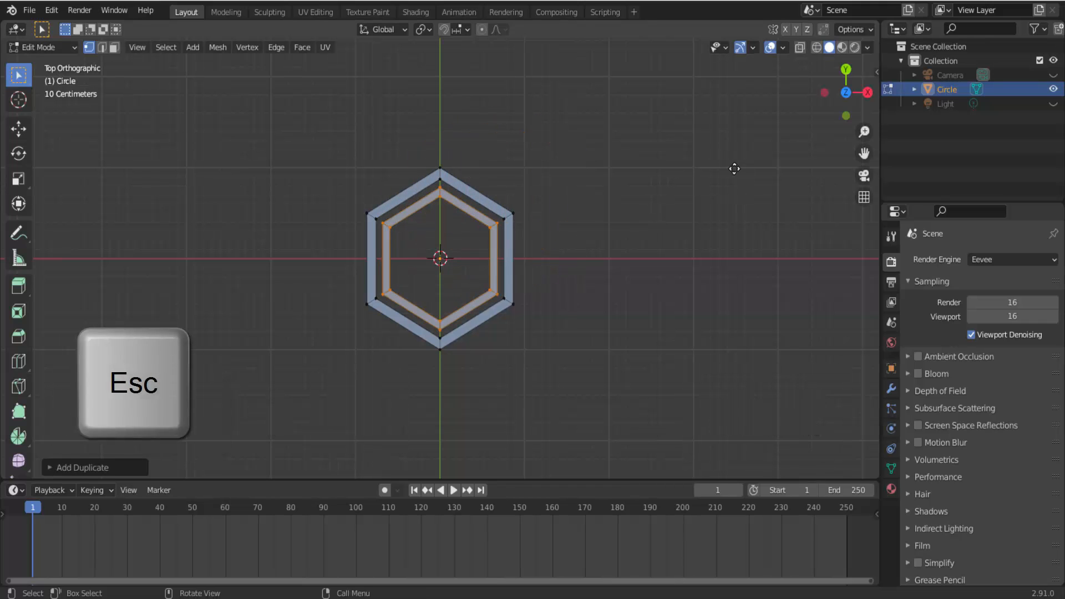
{"action": "key", "text": "s"}
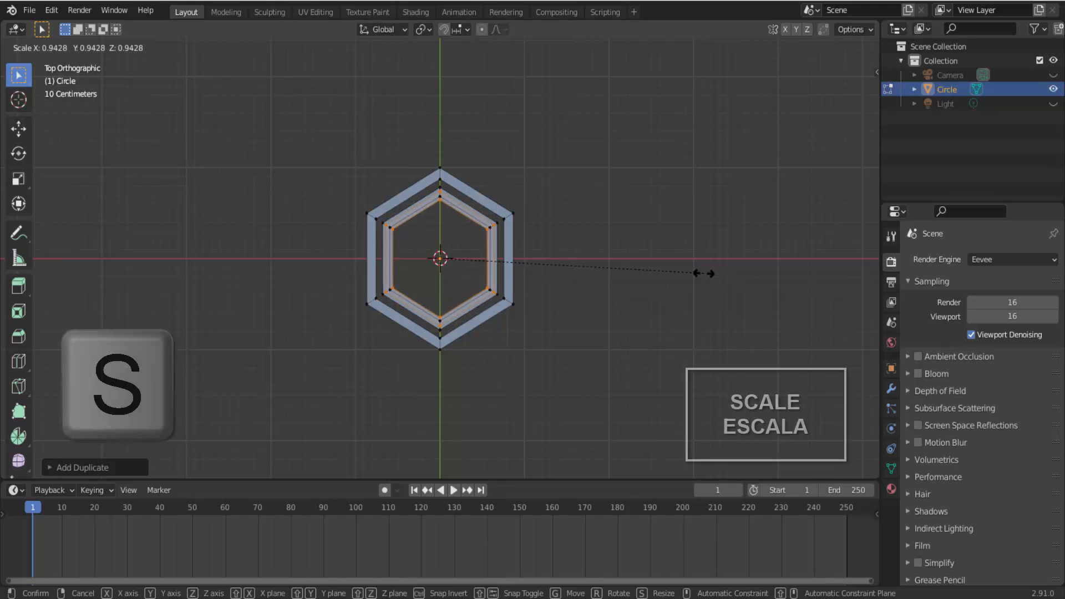
{"action": "left_click", "coordinate": [649, 269]}
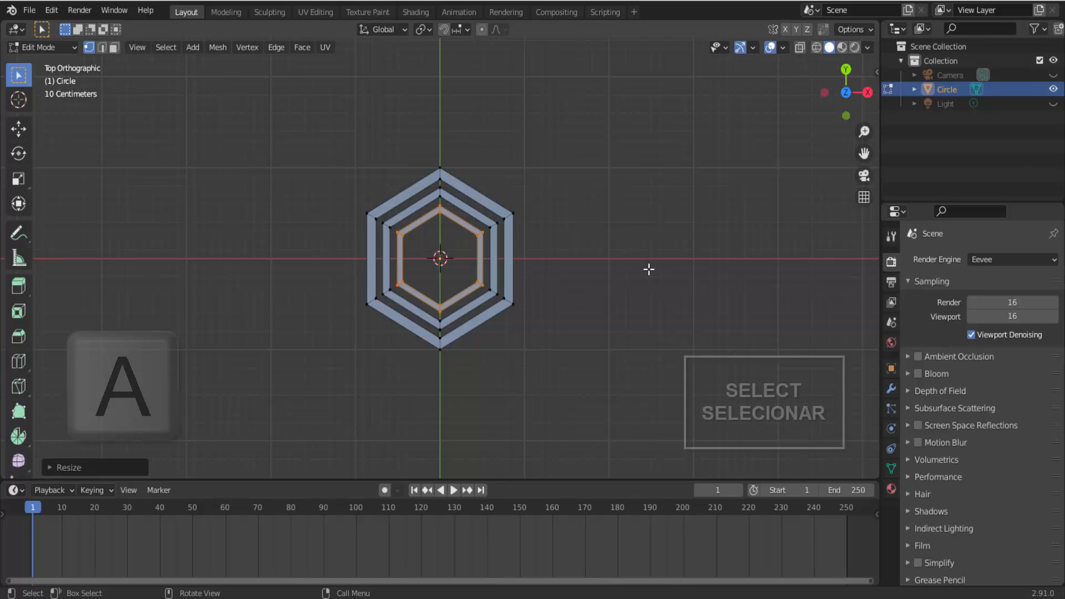
Step: Select all three hexagonal rings and extrude them upward by about 0.08 m
{"action": "key", "text": "a"}
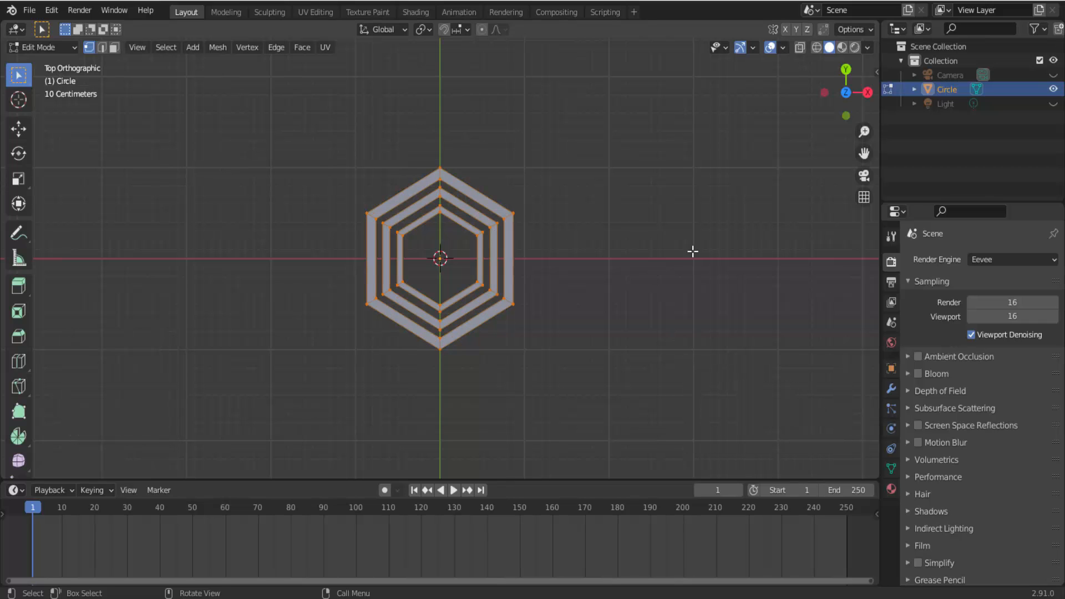
{"action": "left_click_drag", "start_coordinate": [824, 115], "coordinate": [831, 150]}
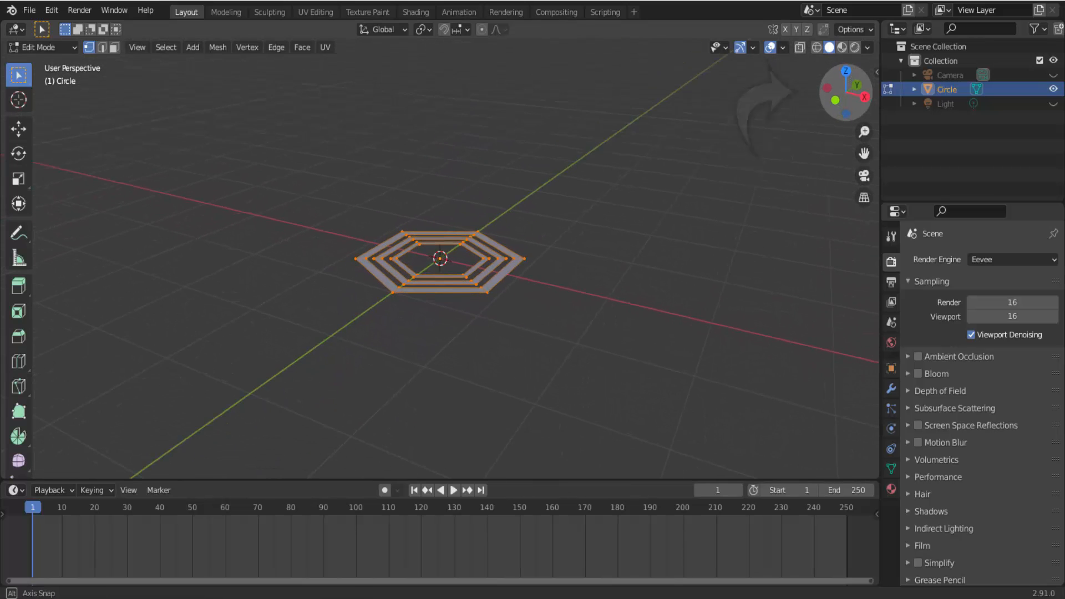
{"action": "key", "text": "e"}
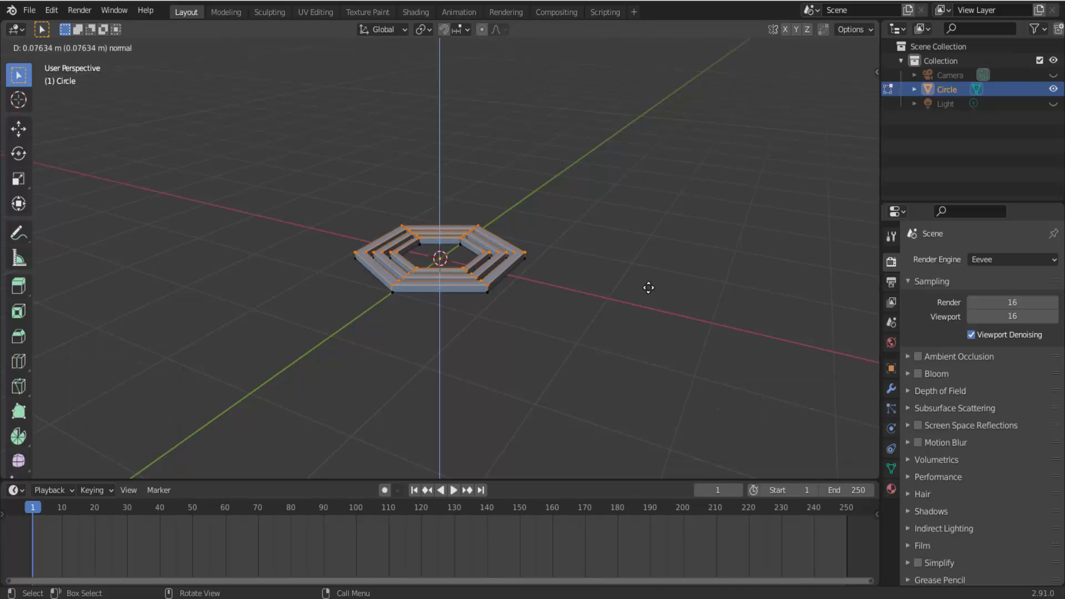
{"action": "left_click", "coordinate": [649, 287]}
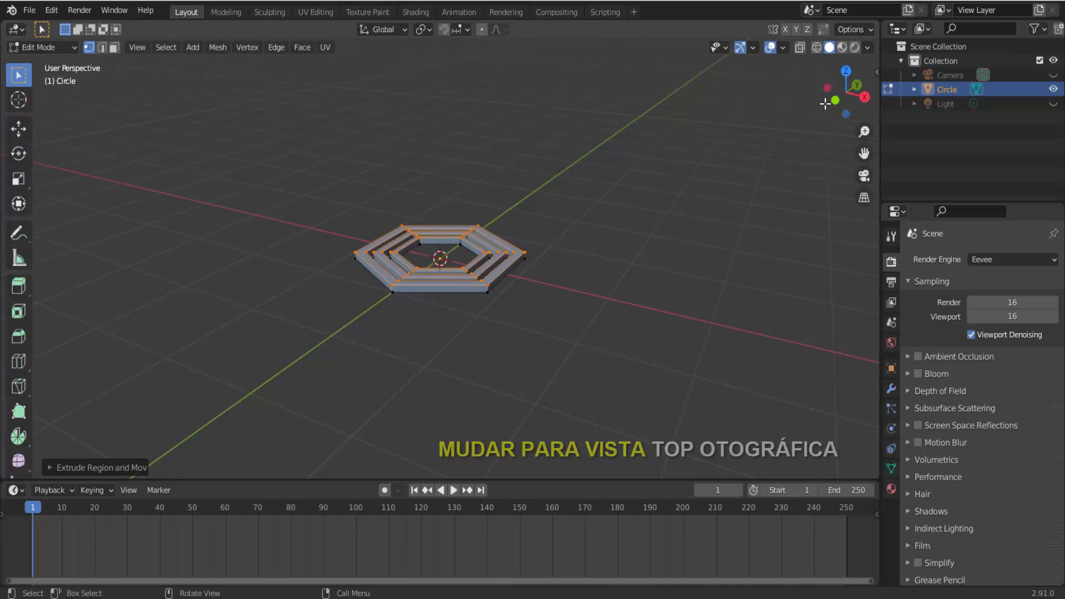
Step: Switch to the top view and Object Mode, and add a Bevel modifier to the hexagonal rings
{"action": "left_click", "coordinate": [846, 71]}
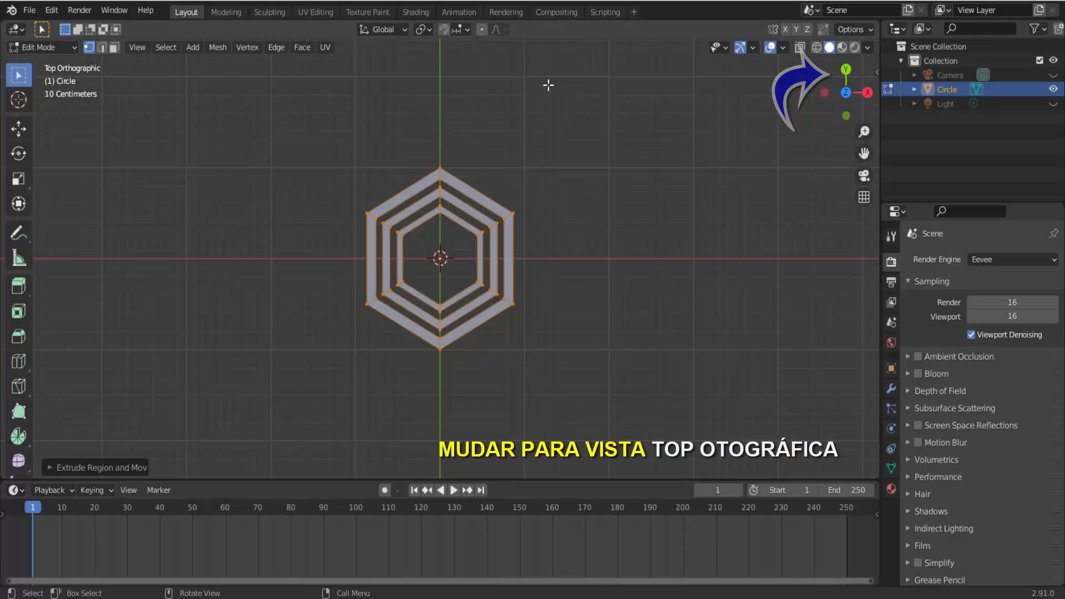
{"action": "left_click", "coordinate": [48, 47]}
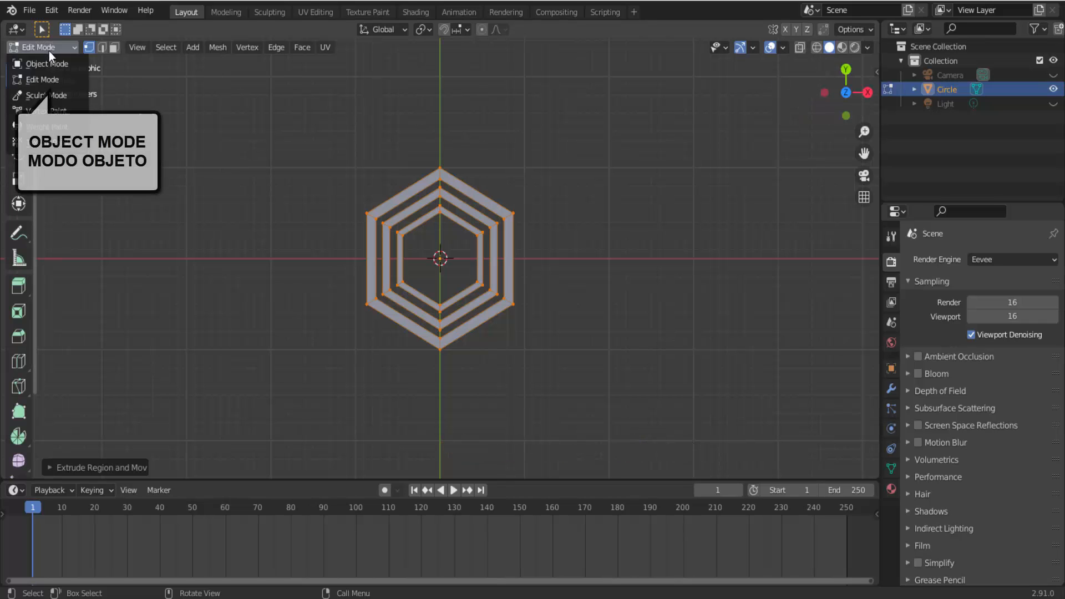
{"action": "left_click", "coordinate": [49, 63]}
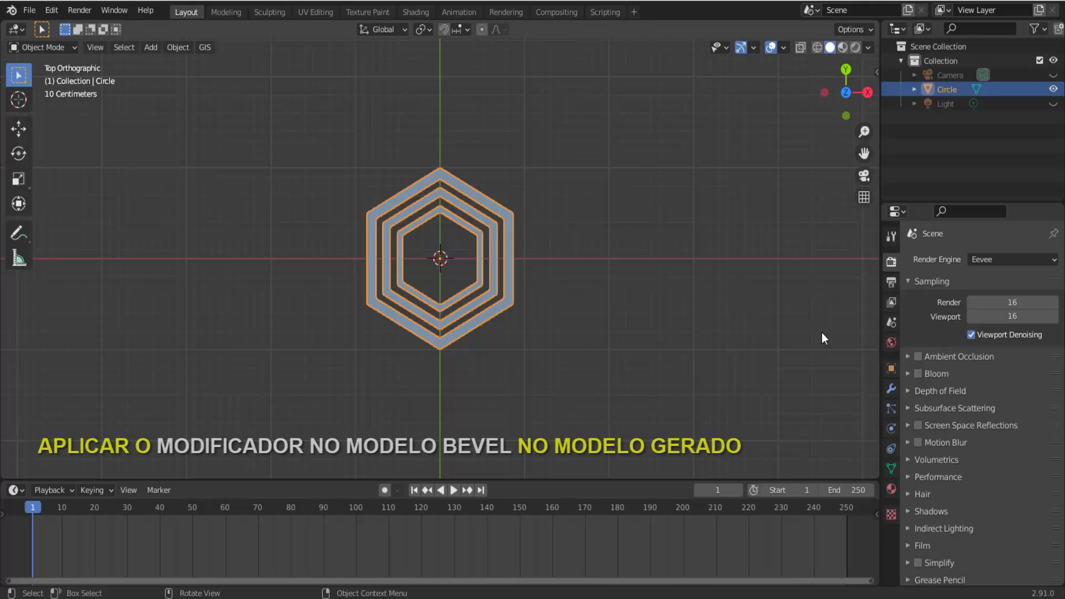
{"action": "left_click", "coordinate": [891, 388]}
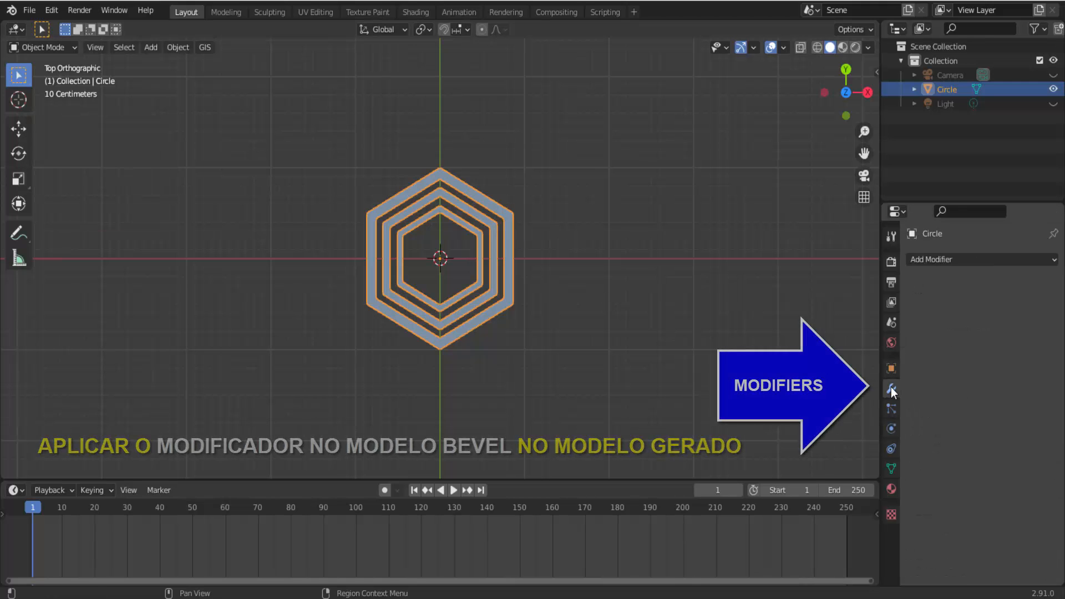
{"action": "left_click", "coordinate": [958, 258]}
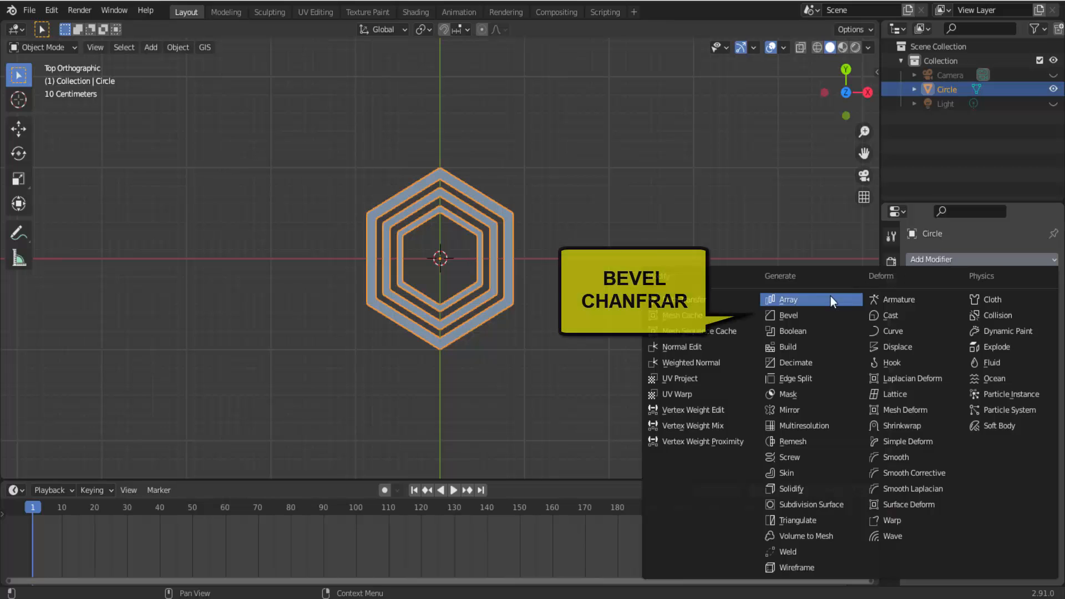
{"action": "left_click", "coordinate": [808, 311]}
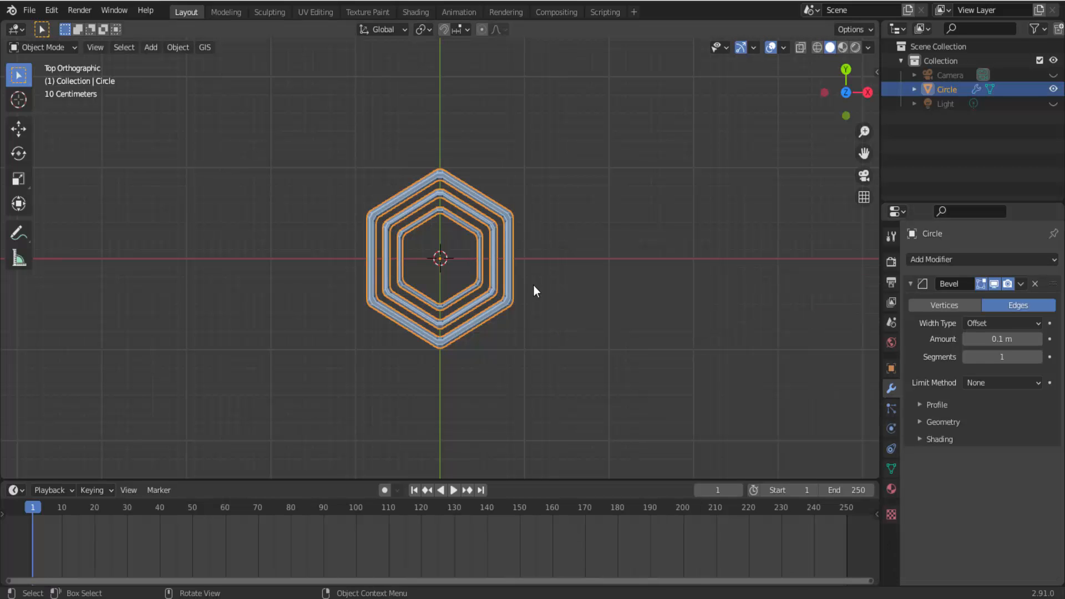
Step: Set the bevel's amount to 0.05 m with 6 segments and apply the modifier to the rings
{"action": "left_click", "coordinate": [997, 339]}
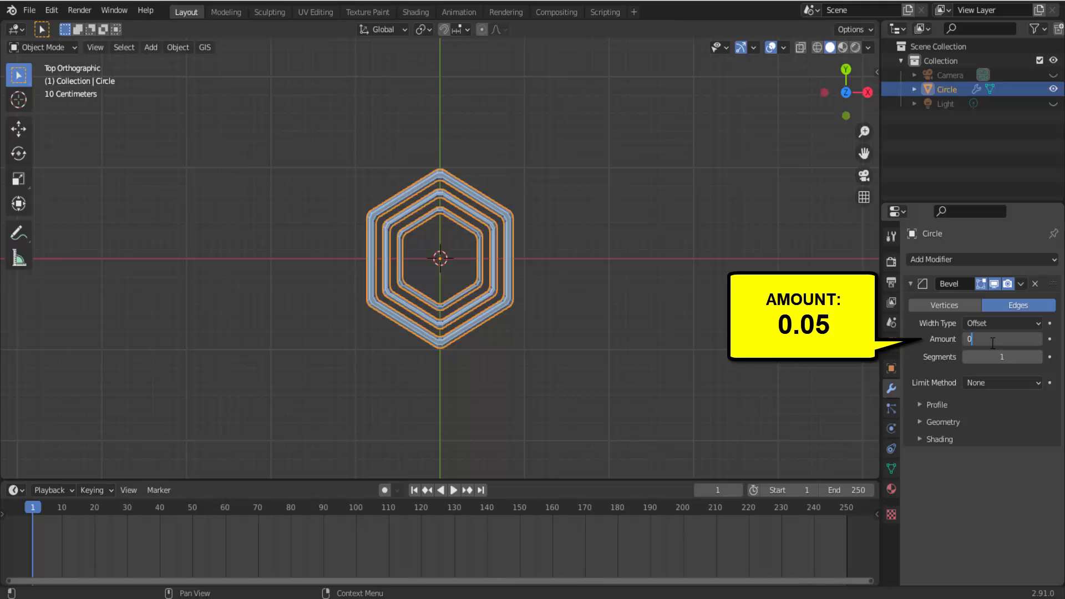
{"action": "type", "text": "0.05"}
{"action": "key", "text": "Return"}
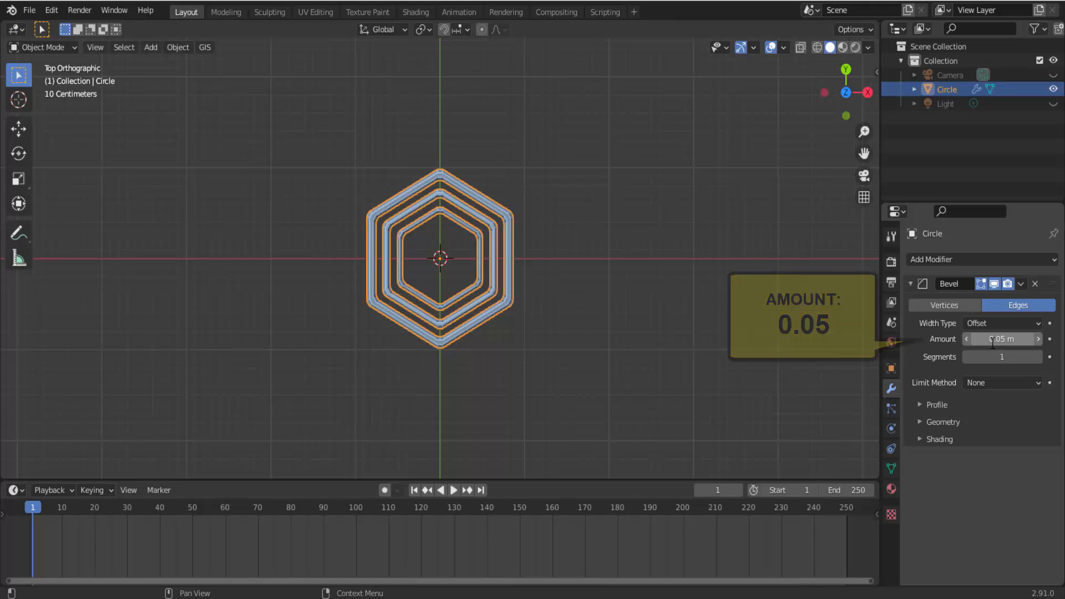
{"action": "left_click", "coordinate": [990, 358]}
{"action": "type", "text": "6"}
{"action": "key", "text": "Return"}
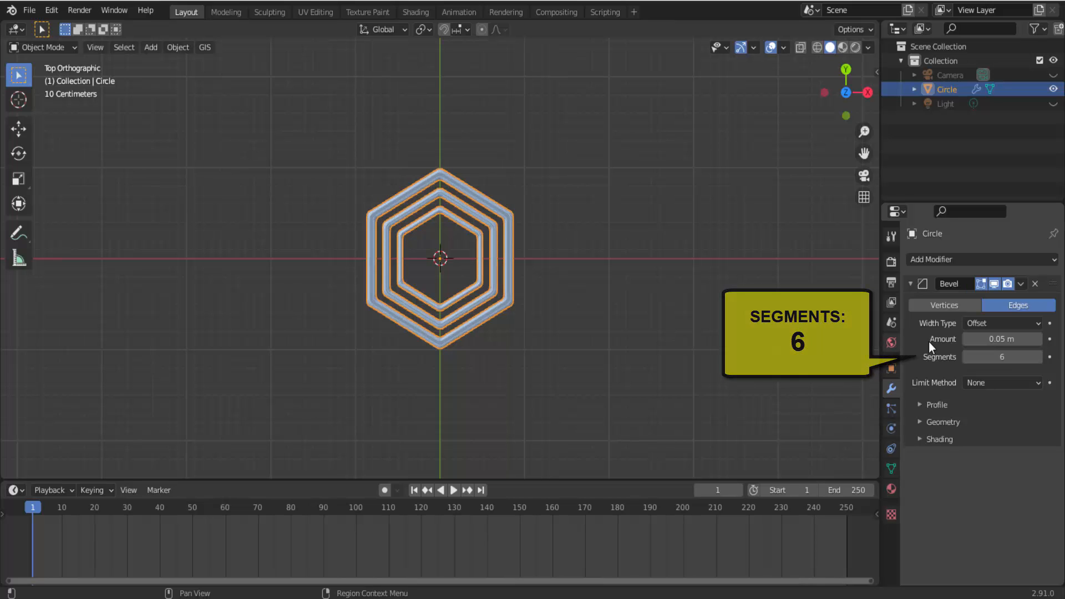
{"action": "left_click", "coordinate": [1020, 283]}
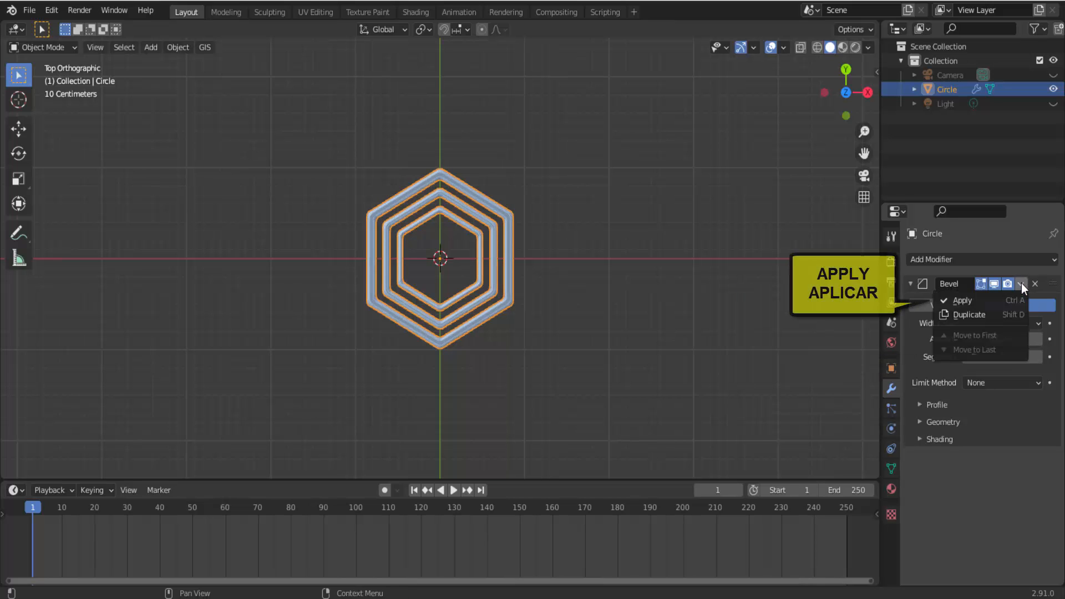
{"action": "left_click", "coordinate": [974, 302]}
Step: Show the viewport in rendered shading and darken the world background colour to black
{"action": "scroll", "coordinate": [694, 336], "scroll_direction": "up", "scroll_amount": 4}
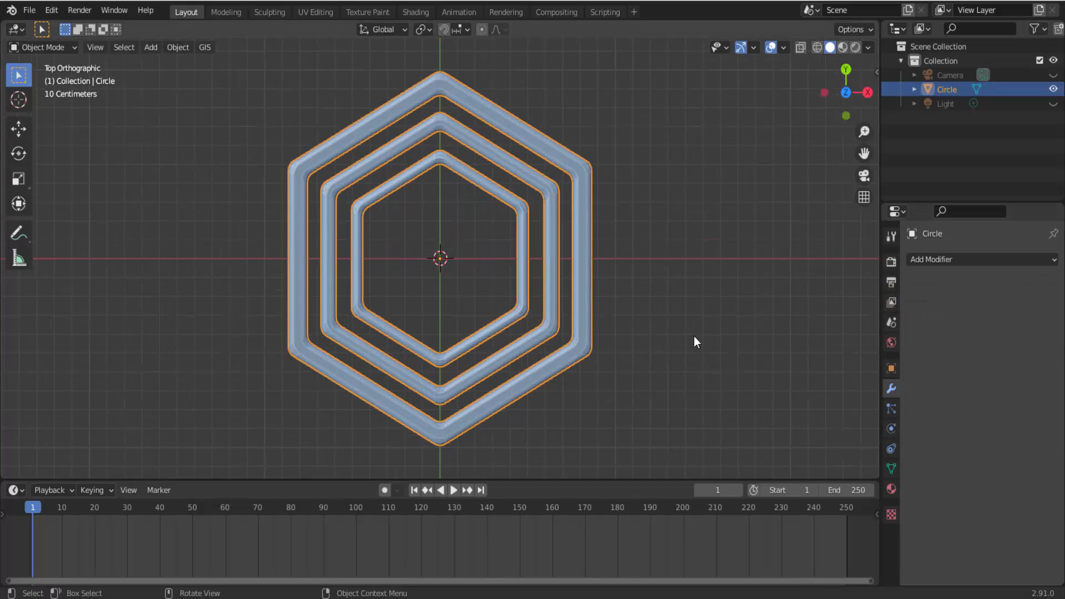
{"action": "scroll", "coordinate": [694, 336], "scroll_direction": "down", "scroll_amount": 1}
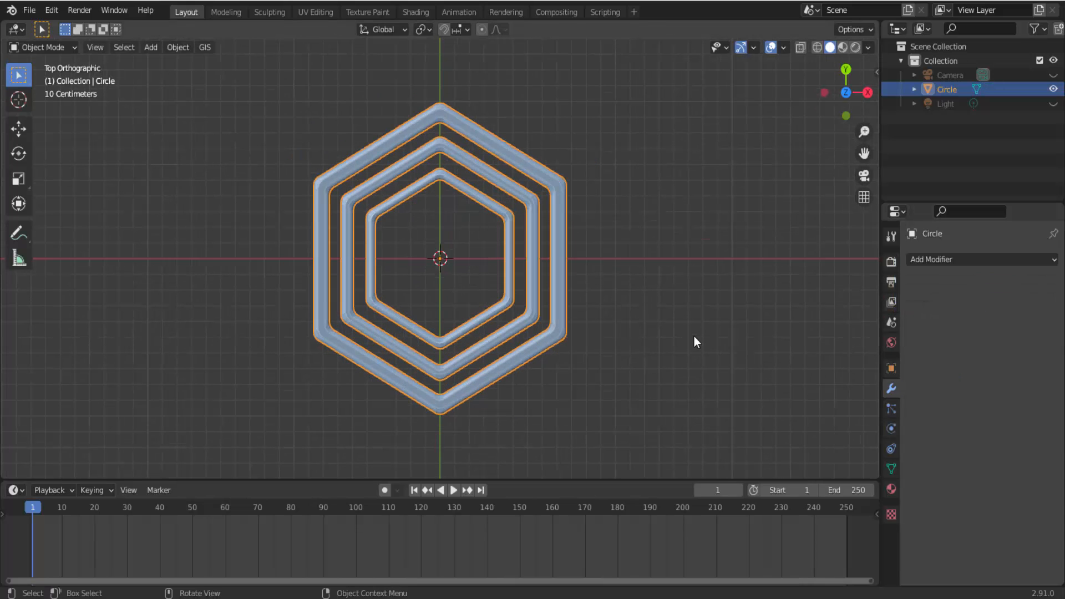
{"action": "scroll", "coordinate": [694, 336], "scroll_direction": "down", "scroll_amount": 4}
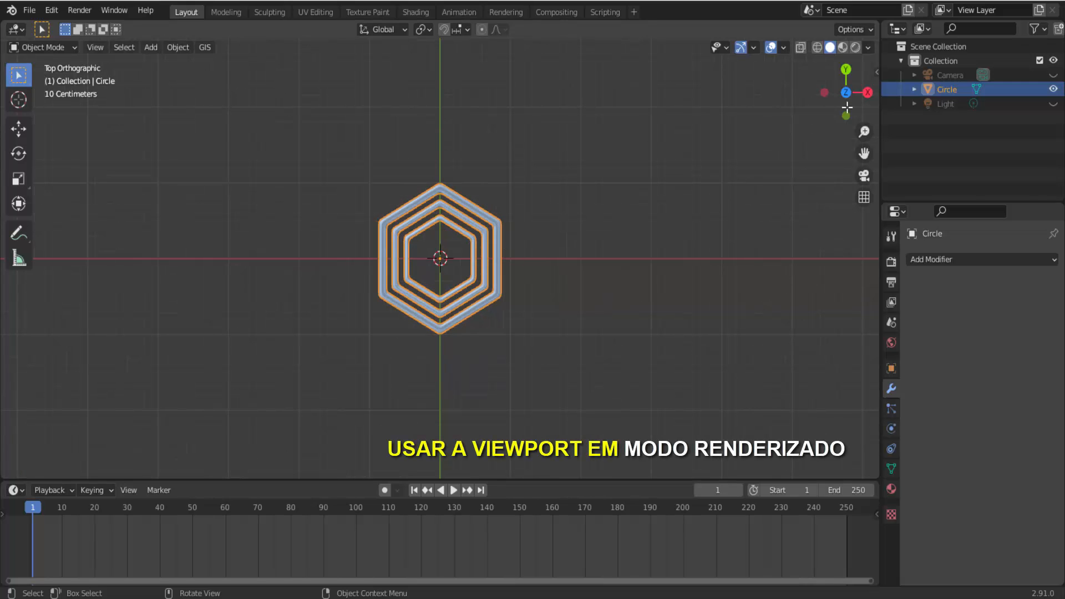
{"action": "left_click", "coordinate": [855, 48]}
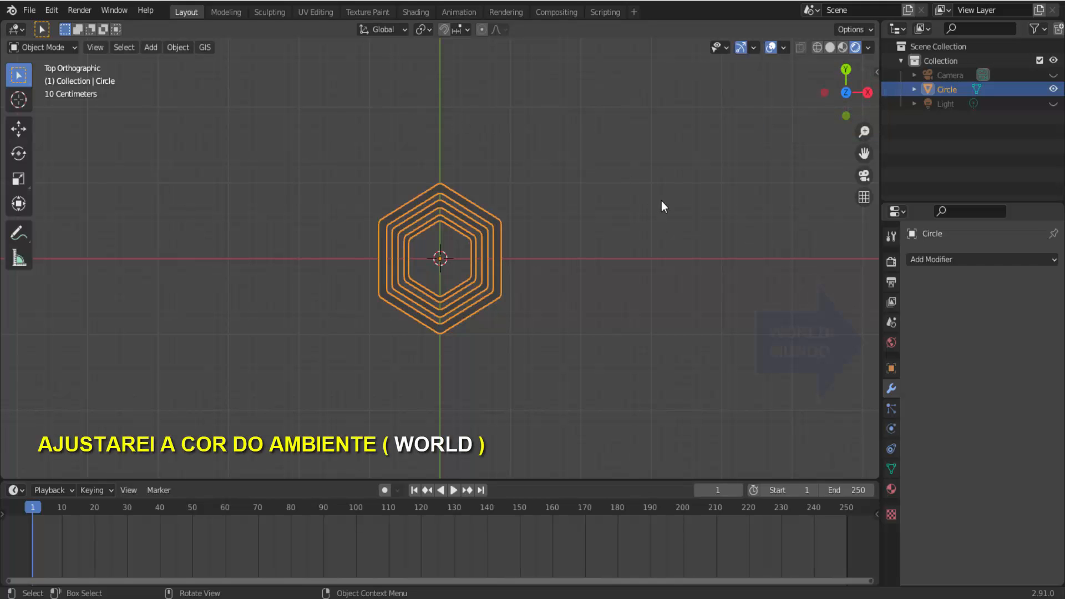
{"action": "left_click", "coordinate": [891, 341]}
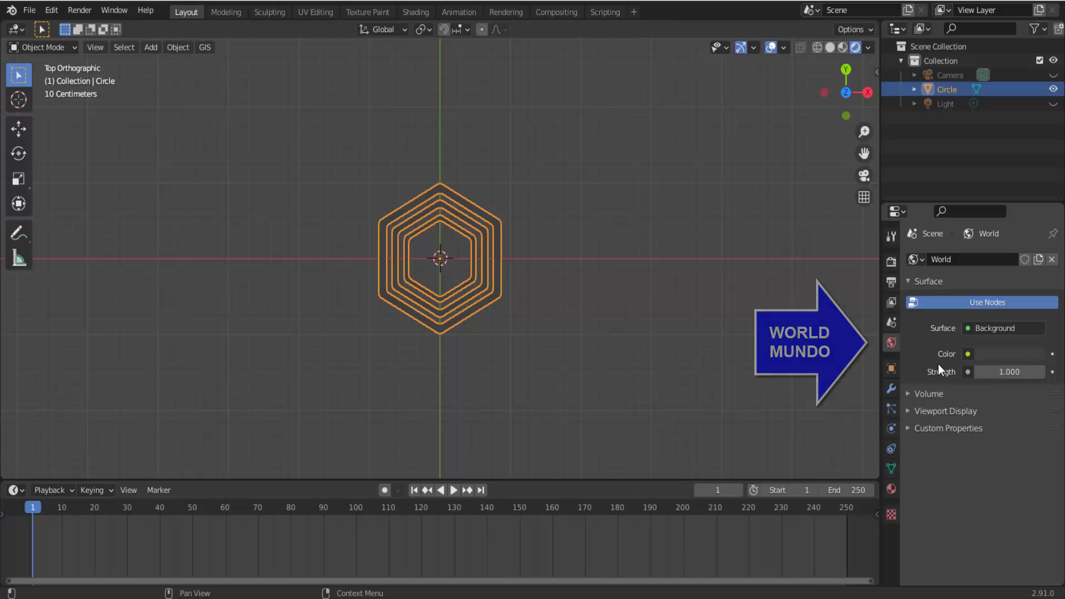
{"action": "left_click", "coordinate": [1014, 357]}
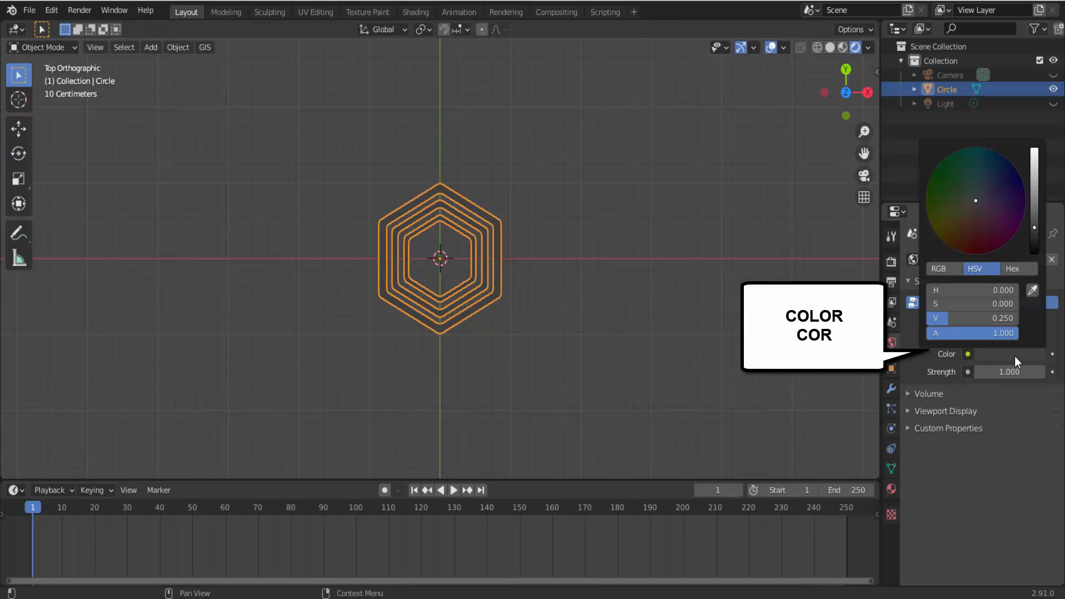
{"action": "left_click", "coordinate": [1034, 227]}
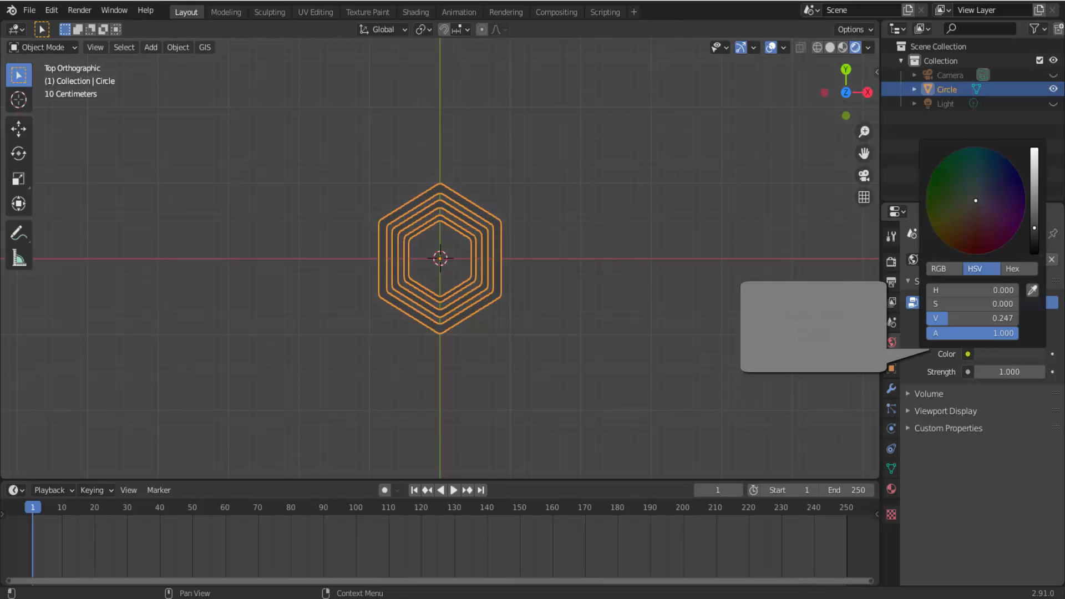
{"action": "left_click_drag", "start_coordinate": [1034, 225], "coordinate": [1034, 252]}
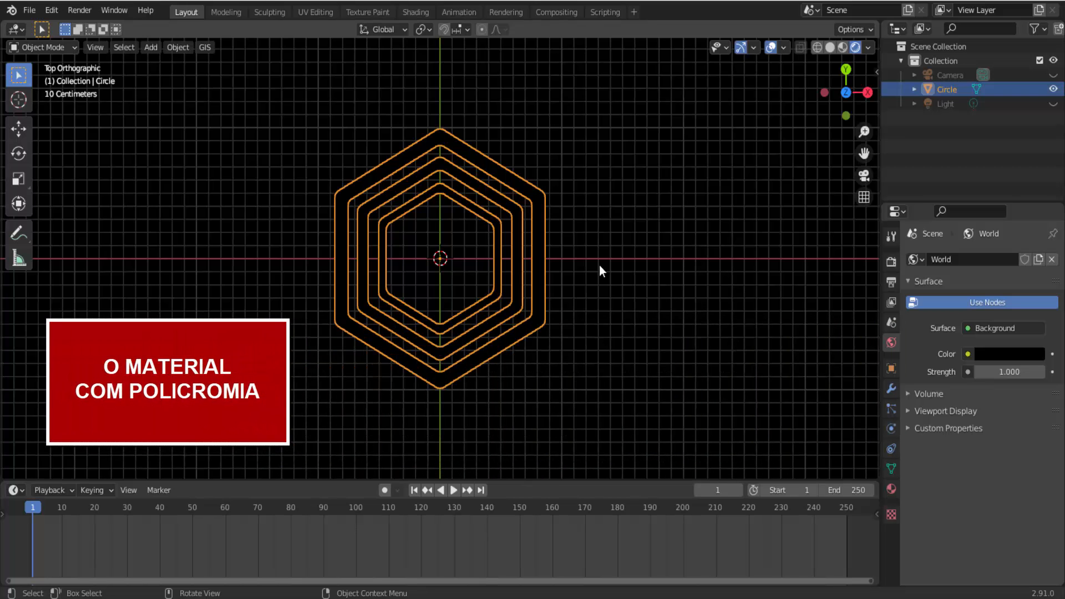
Step: Create a new material for the hexagonal rings and set its surface to Mix Shader
{"action": "left_click", "coordinate": [892, 489]}
{"action": "left_click", "coordinate": [988, 321]}
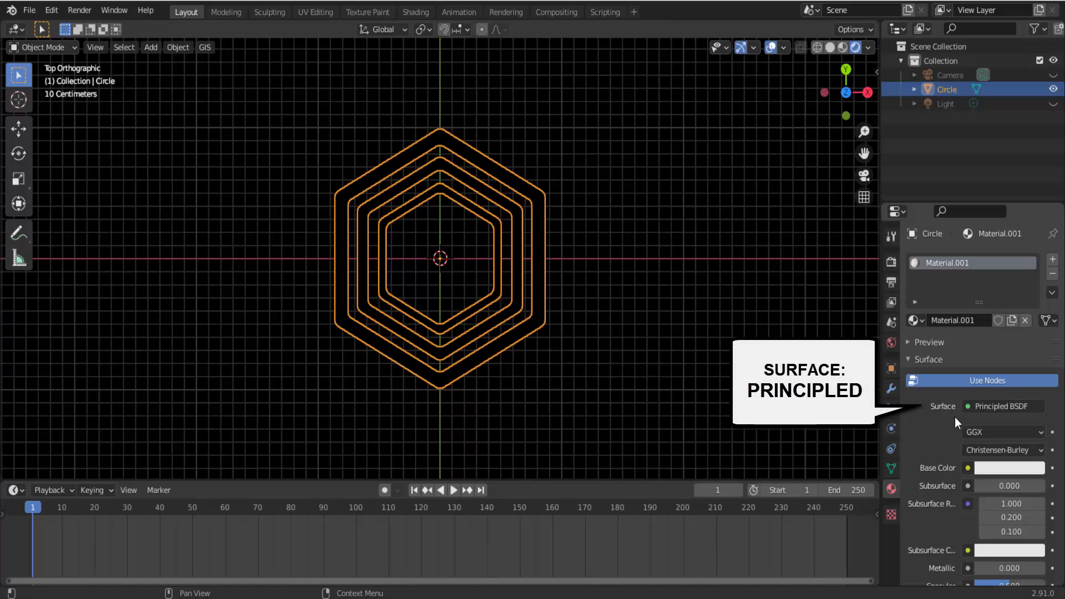
{"action": "left_click", "coordinate": [967, 406]}
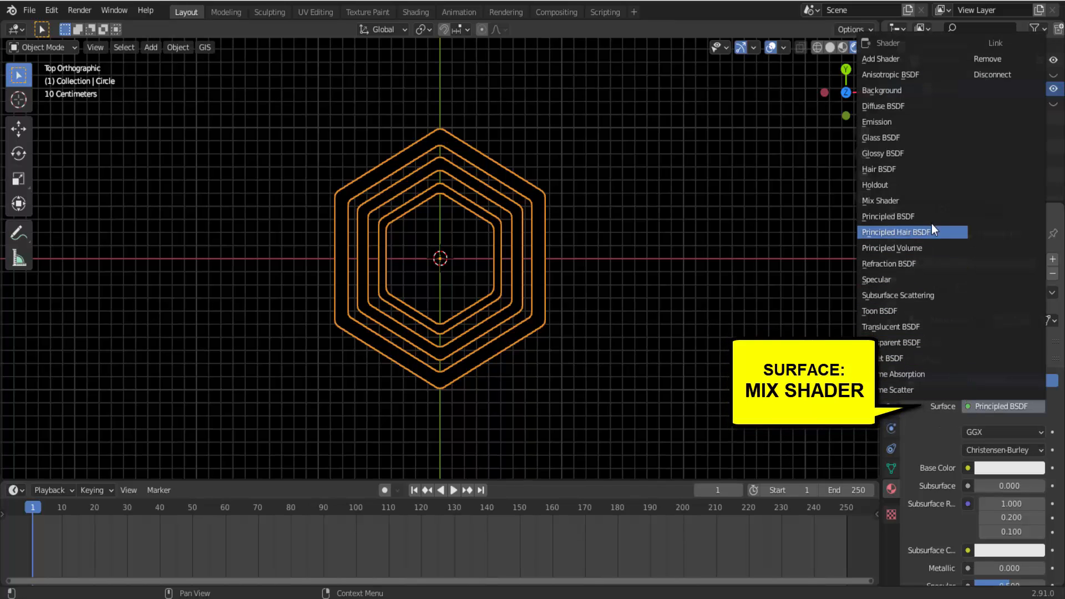
{"action": "left_click", "coordinate": [916, 202]}
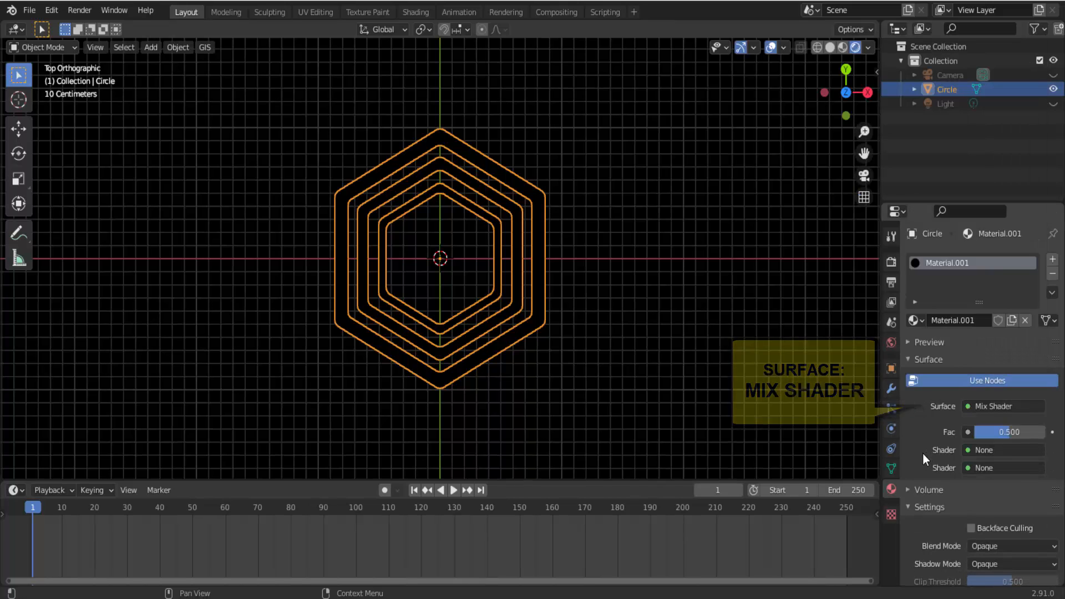
Step: Mix a Diffuse BSDF as first shader with an Emission as second, and set the emission strength to 5.5
{"action": "left_click", "coordinate": [971, 450]}
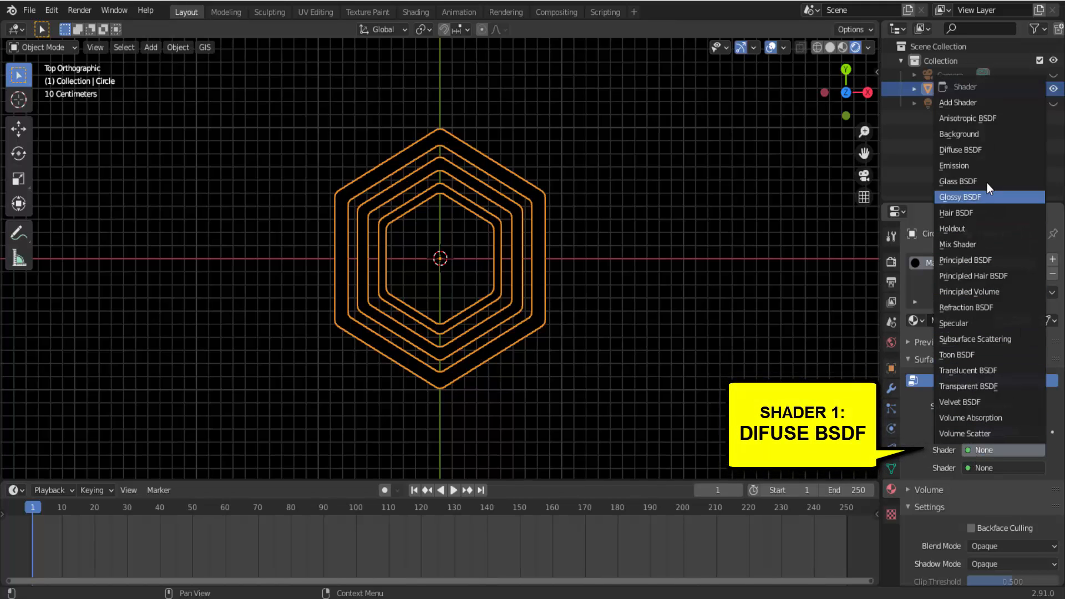
{"action": "left_click", "coordinate": [982, 152]}
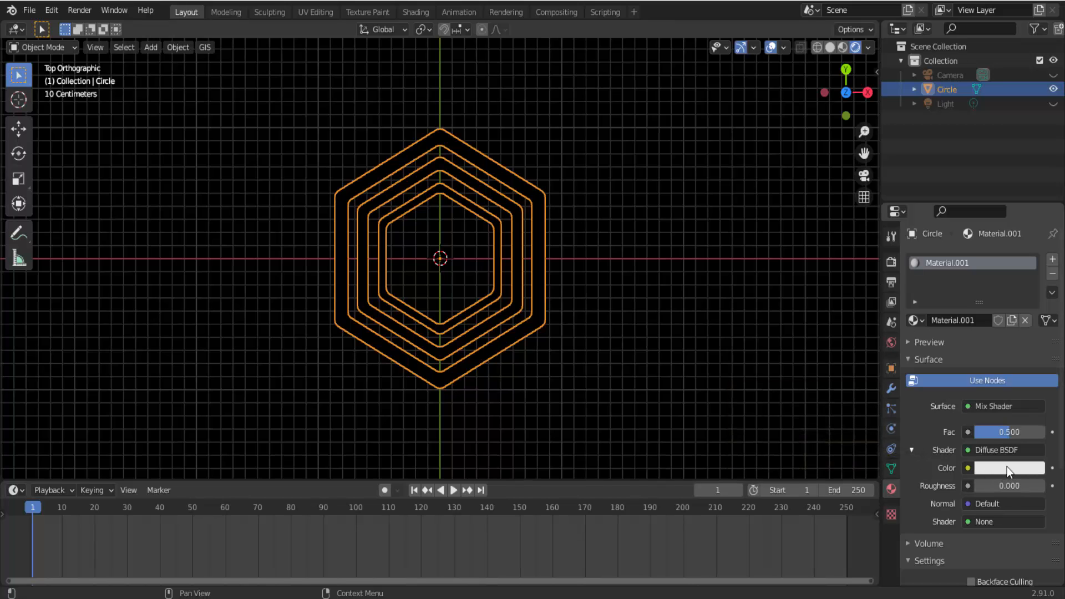
{"action": "left_click", "coordinate": [969, 521]}
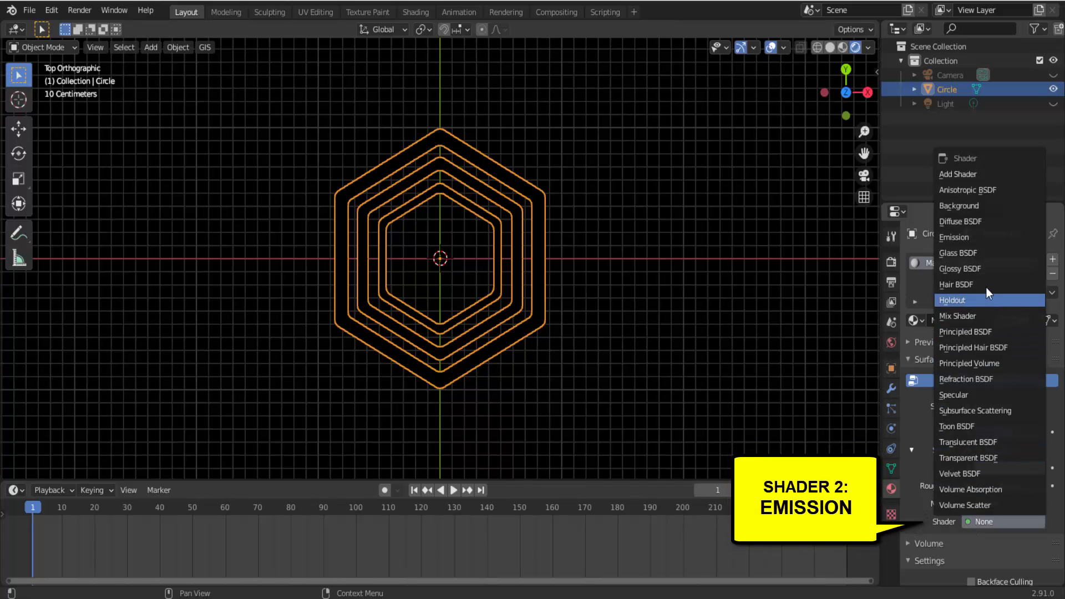
{"action": "left_click", "coordinate": [978, 238]}
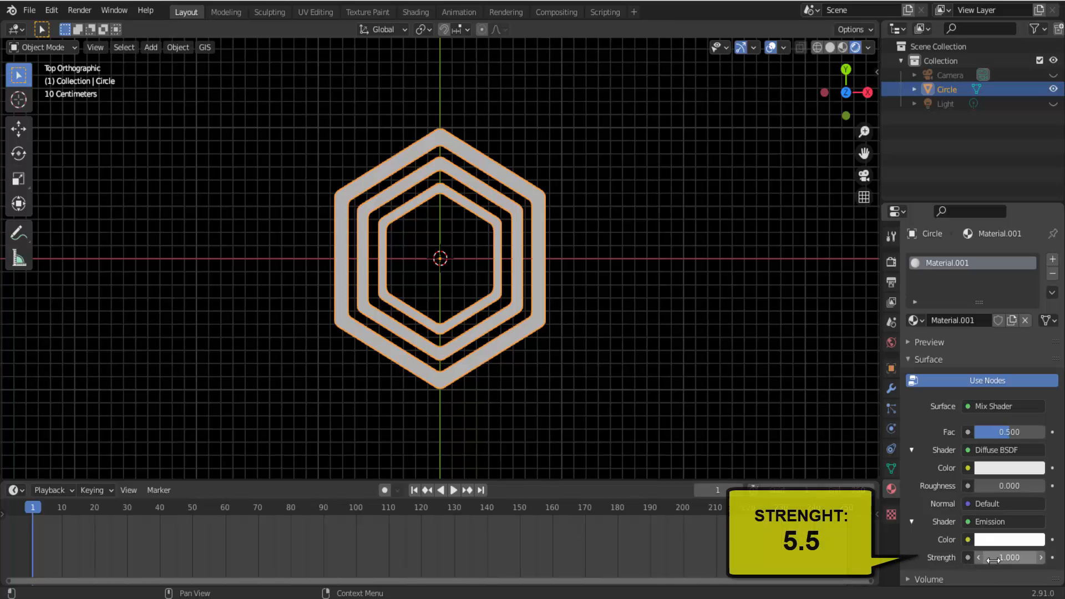
{"action": "left_click_drag", "start_coordinate": [991, 558], "coordinate": [1041, 558]}
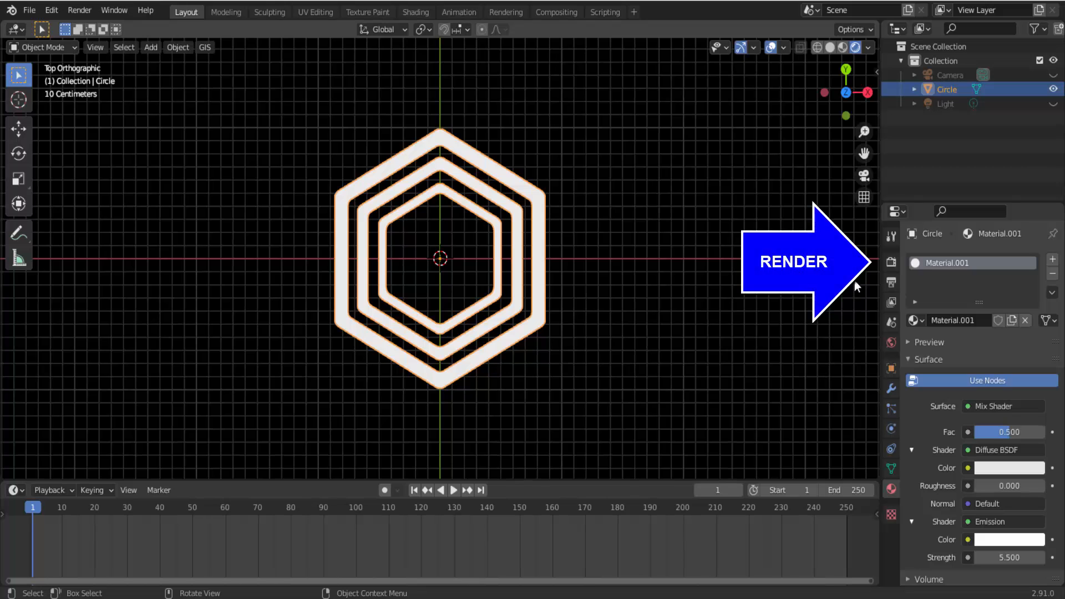
Step: Enable Ambient Occlusion and Bloom in the Eevee render settings
{"action": "left_click", "coordinate": [890, 262]}
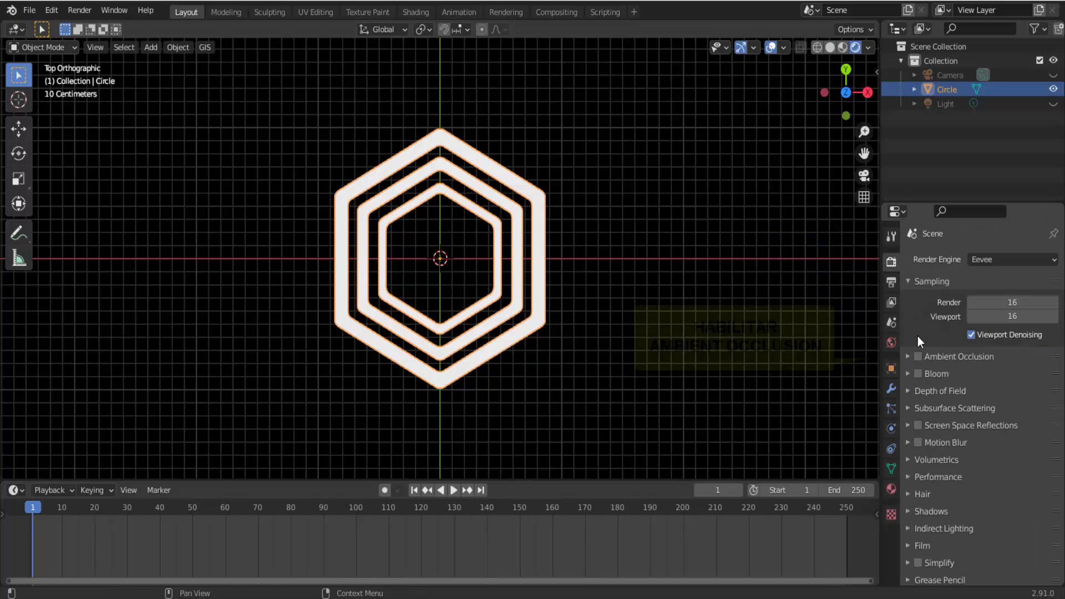
{"action": "left_click", "coordinate": [918, 356]}
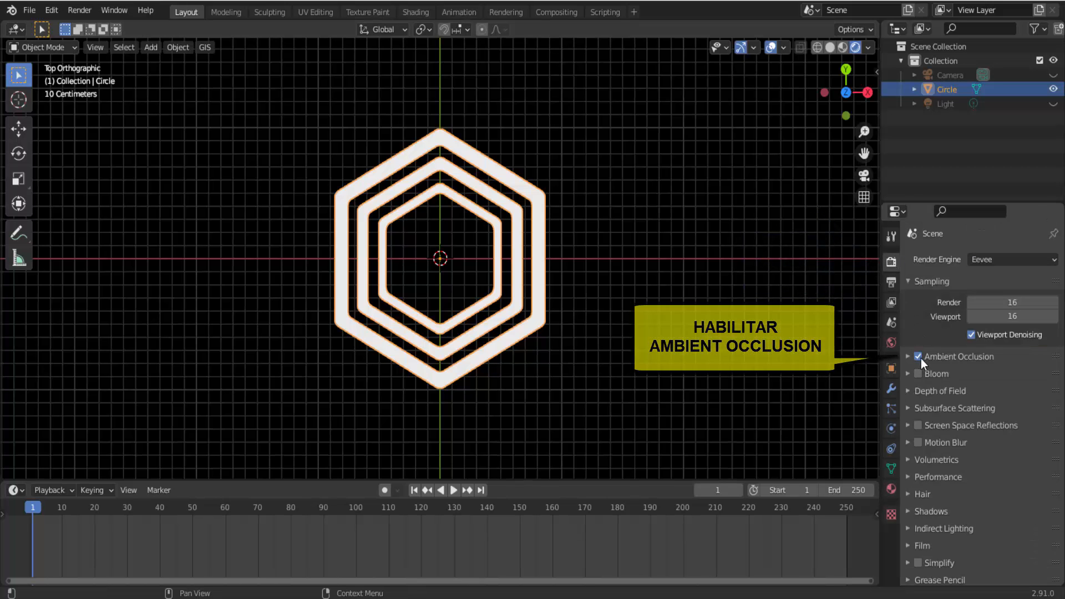
{"action": "left_click", "coordinate": [919, 374]}
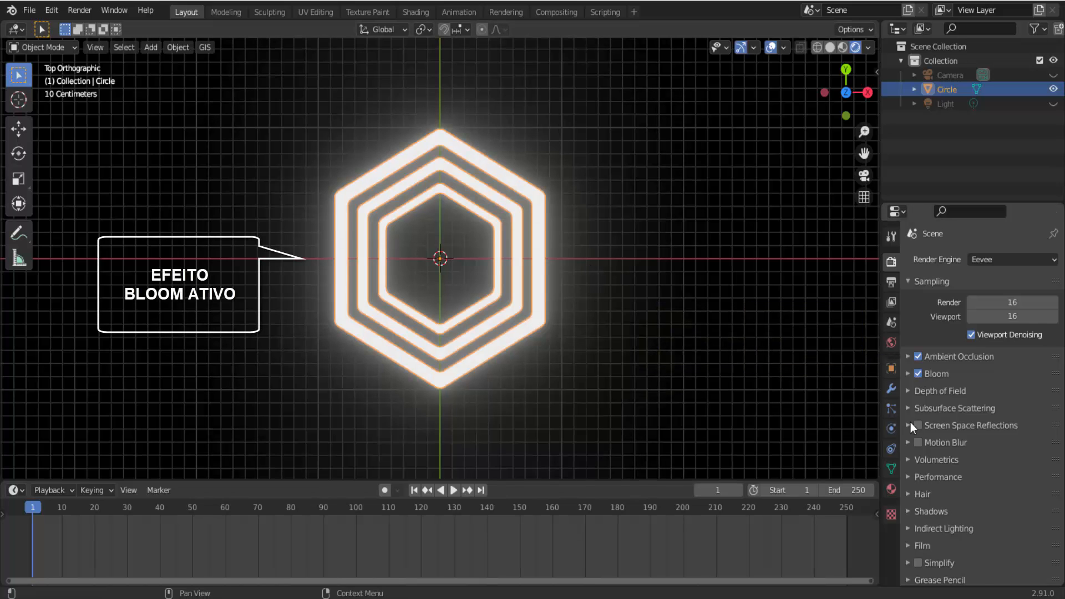
Step: In the render colour management, set the view transform to Standard and the look to Very High Contrast
{"action": "scroll", "coordinate": [915, 418], "scroll_direction": "down", "scroll_amount": 2}
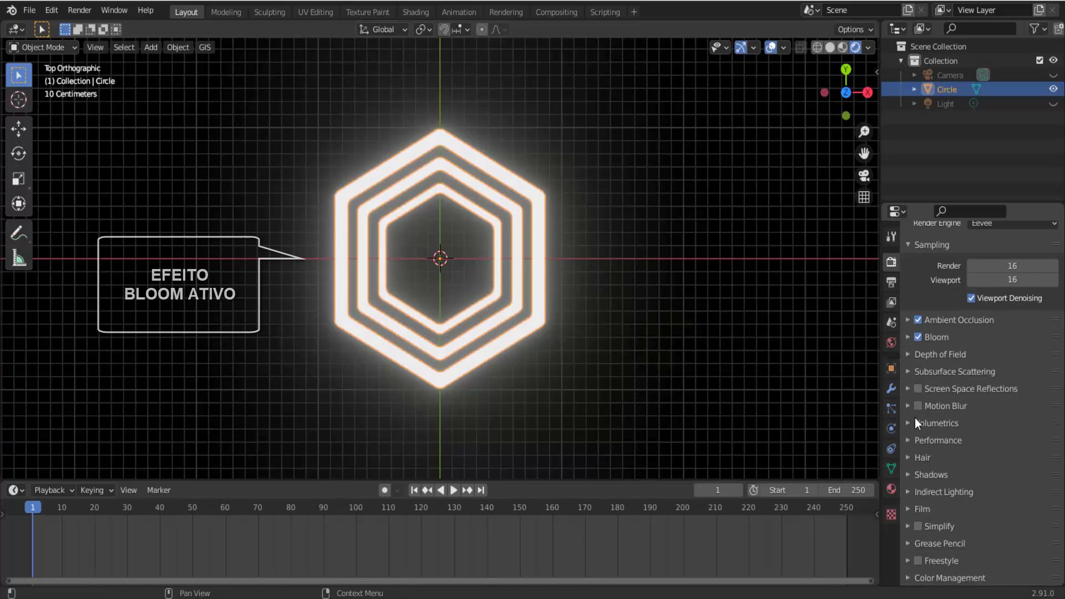
{"action": "left_click", "coordinate": [910, 577]}
{"action": "scroll", "coordinate": [914, 564], "scroll_direction": "down", "scroll_amount": 7}
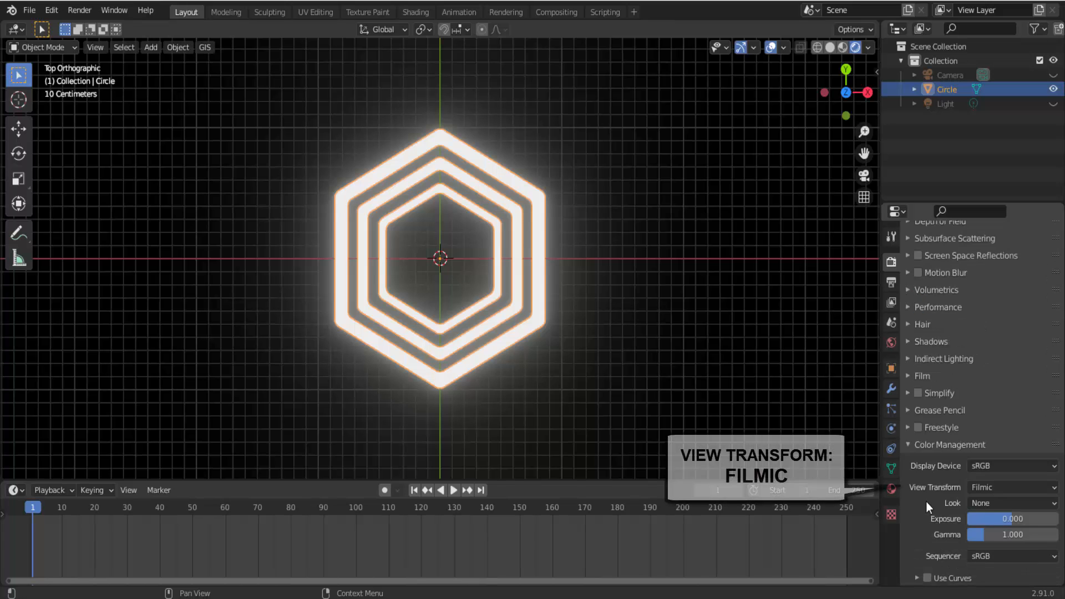
{"action": "left_click", "coordinate": [1000, 489]}
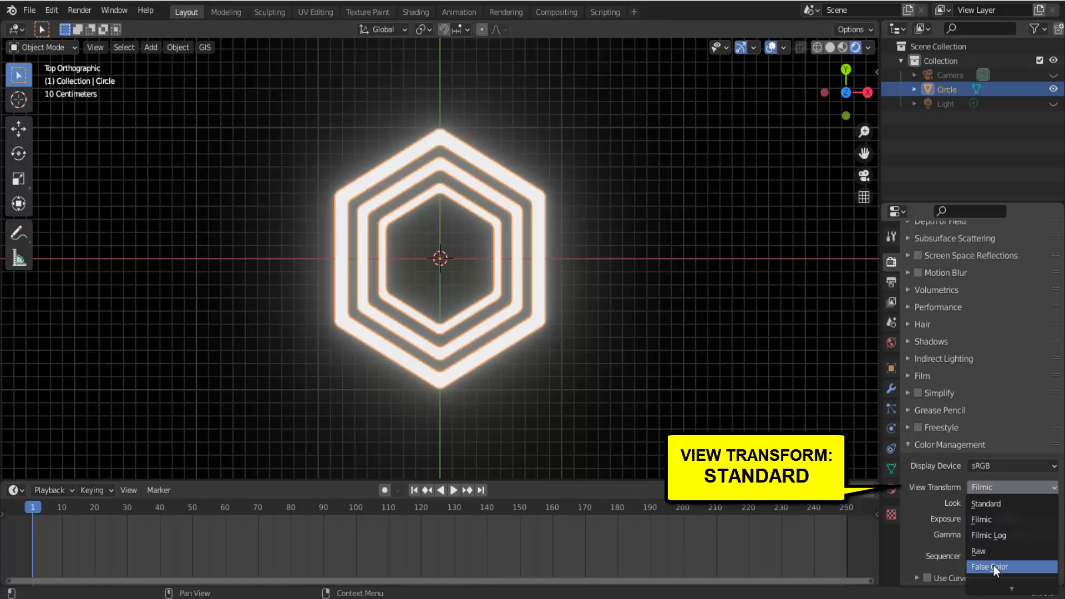
{"action": "left_click", "coordinate": [997, 504]}
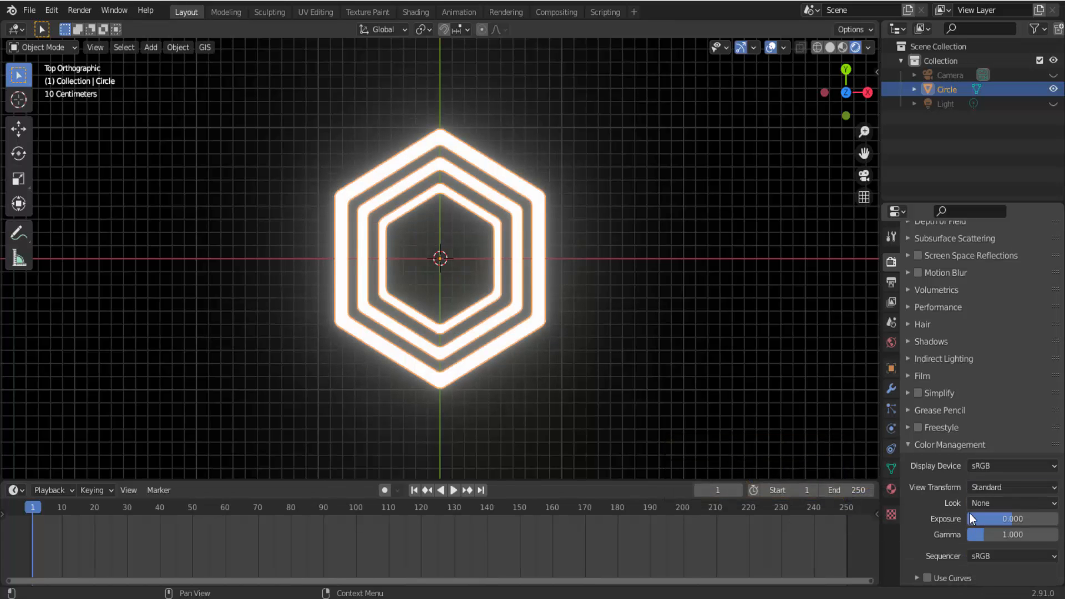
{"action": "left_click", "coordinate": [1001, 504]}
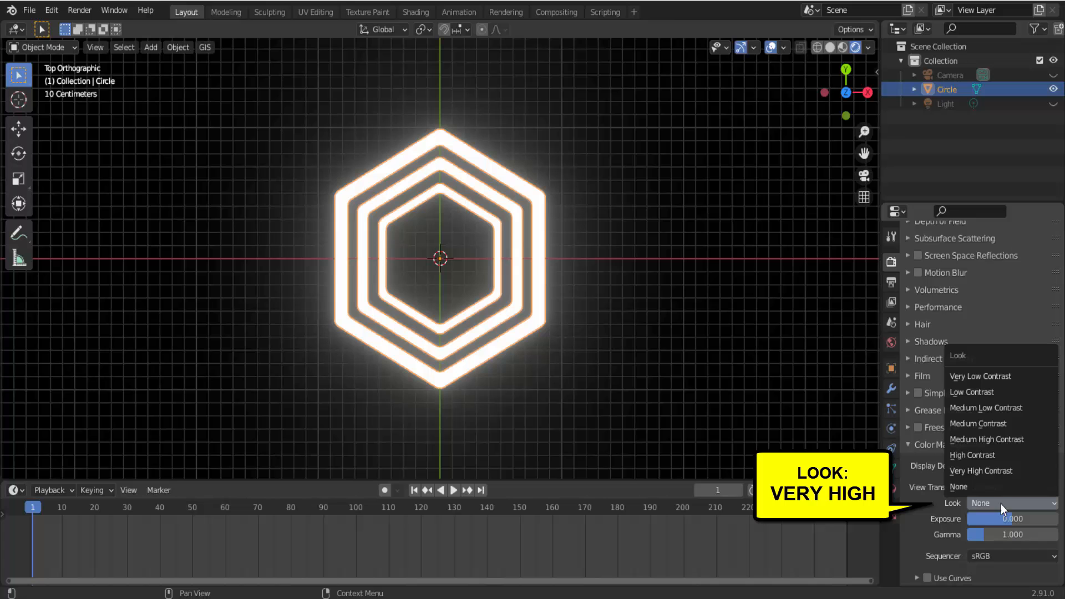
{"action": "left_click", "coordinate": [993, 471]}
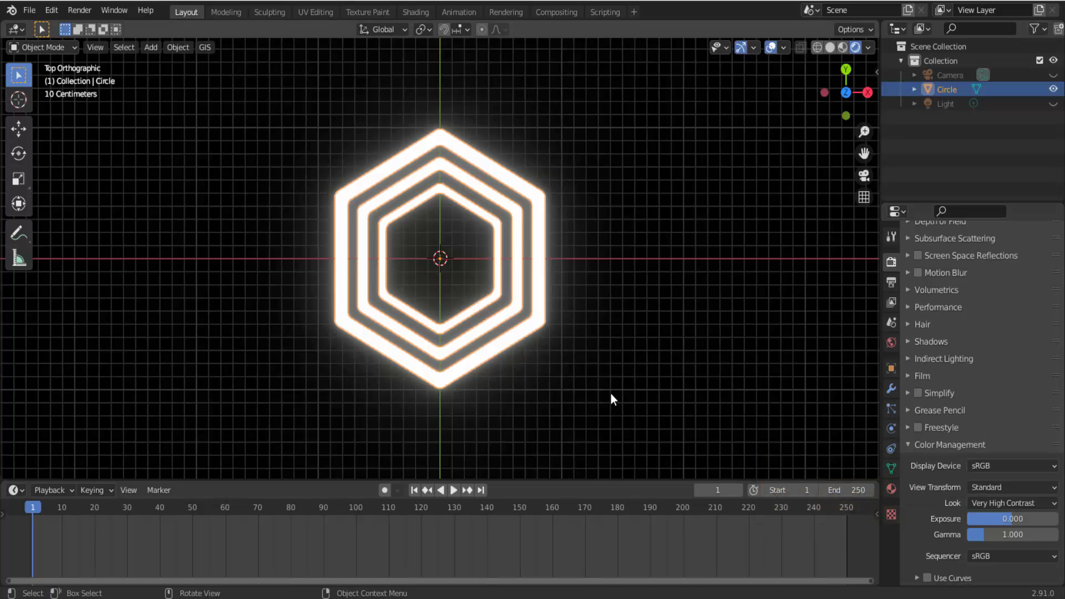
Step: Enlarge the timeline area, switch it to the Shader Editor, and hide its sidebar
{"action": "left_click_drag", "start_coordinate": [588, 482], "coordinate": [614, 318]}
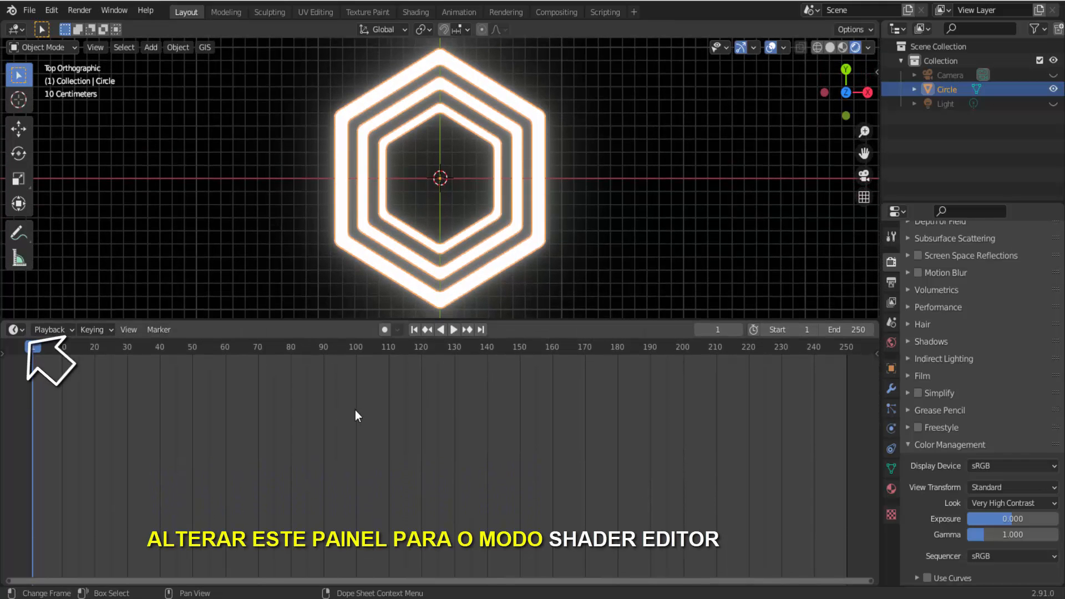
{"action": "left_click", "coordinate": [16, 330]}
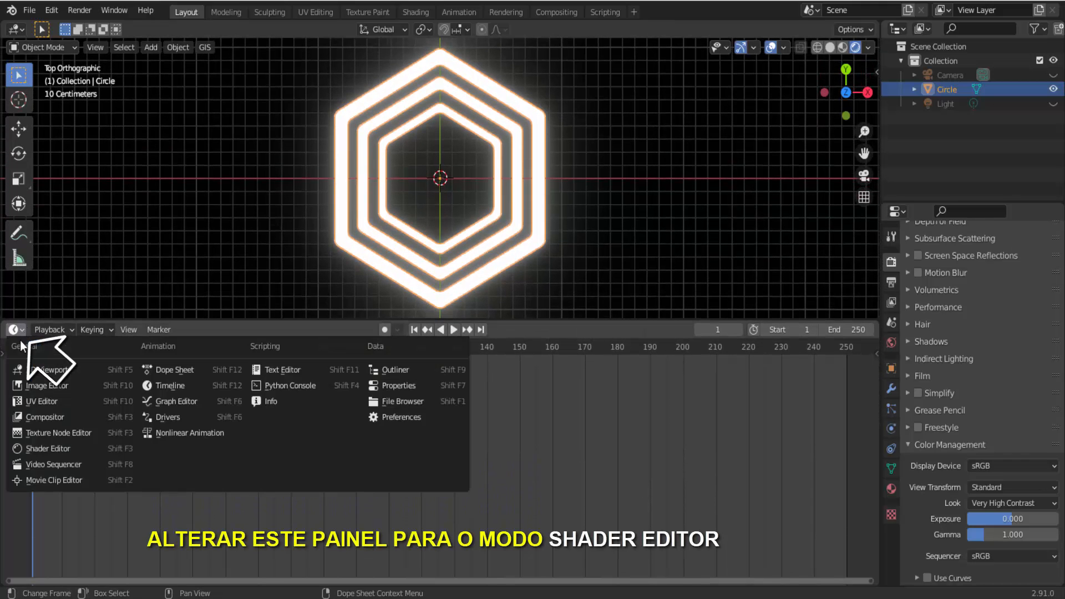
{"action": "left_click", "coordinate": [48, 448]}
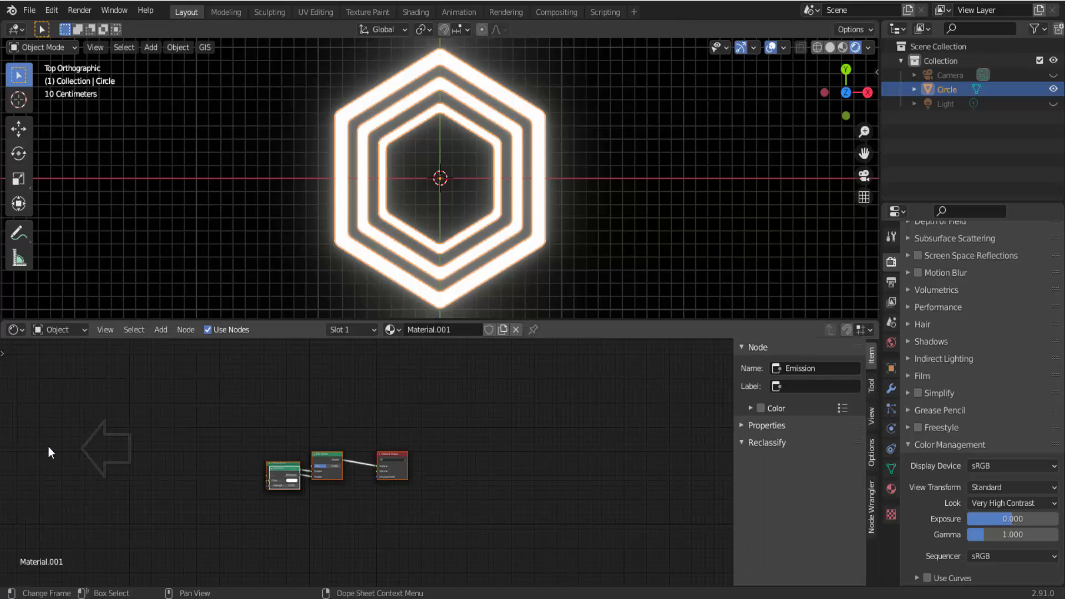
{"action": "scroll", "coordinate": [544, 504], "scroll_direction": "up", "scroll_amount": 1}
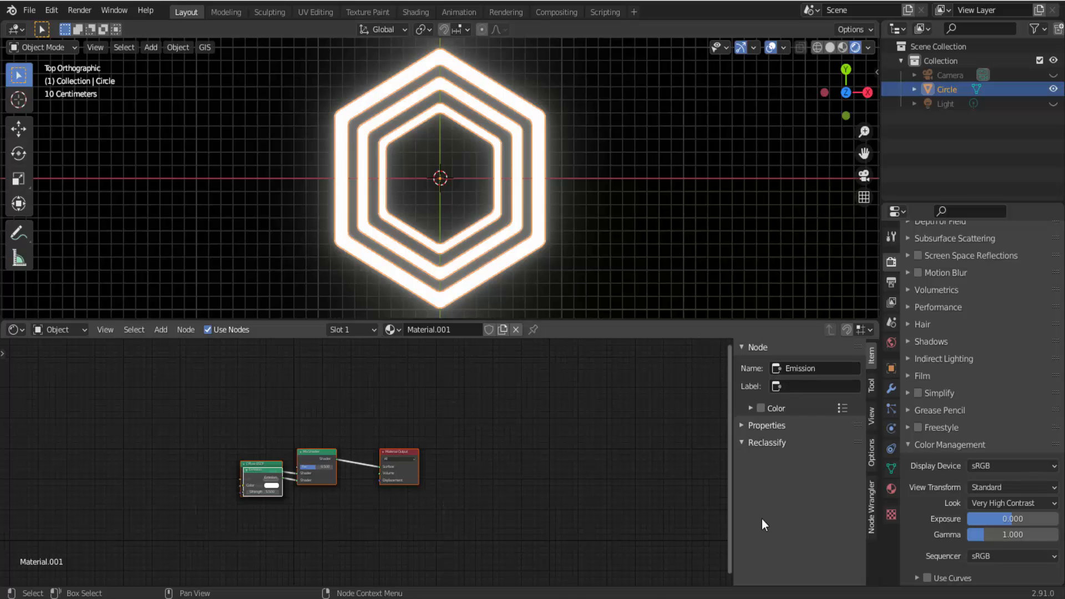
{"action": "key", "text": "n"}
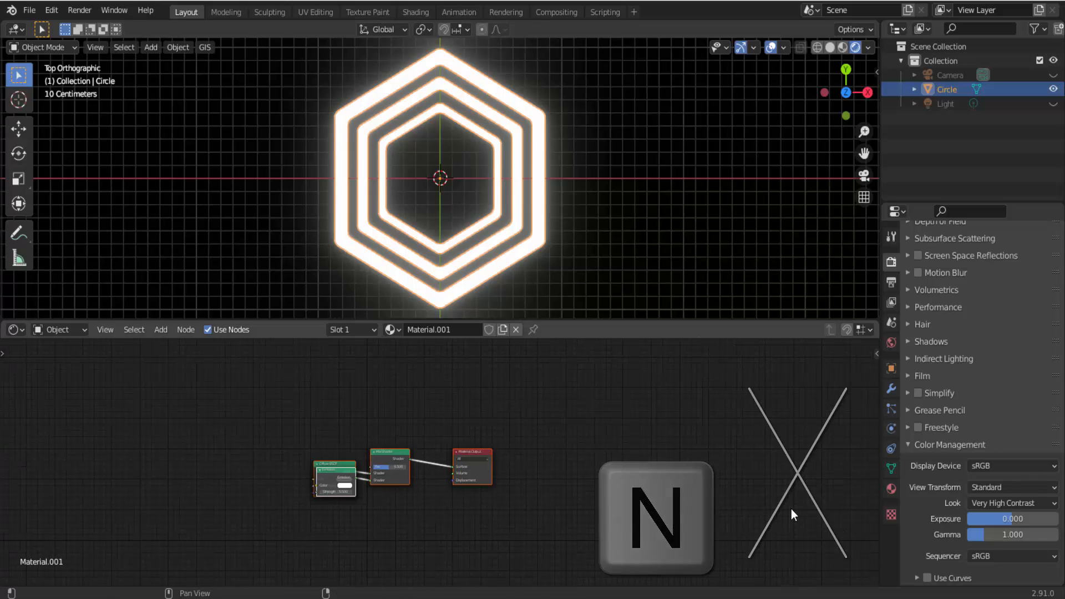
{"action": "scroll", "coordinate": [571, 546], "scroll_direction": "up", "scroll_amount": 1}
{"action": "scroll", "coordinate": [551, 541], "scroll_direction": "up", "scroll_amount": 3}
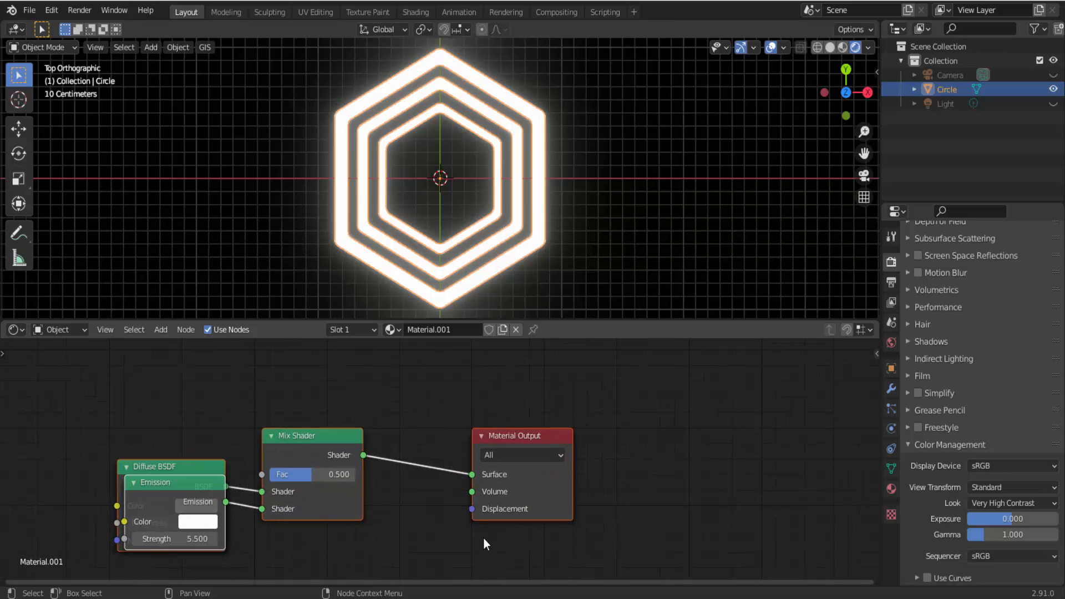
Step: Spread out the overlapping material nodes so Diffuse BSDF sits above Emission, and set the emission strength to 5.7
{"action": "left_click_drag", "start_coordinate": [353, 446], "coordinate": [557, 371]}
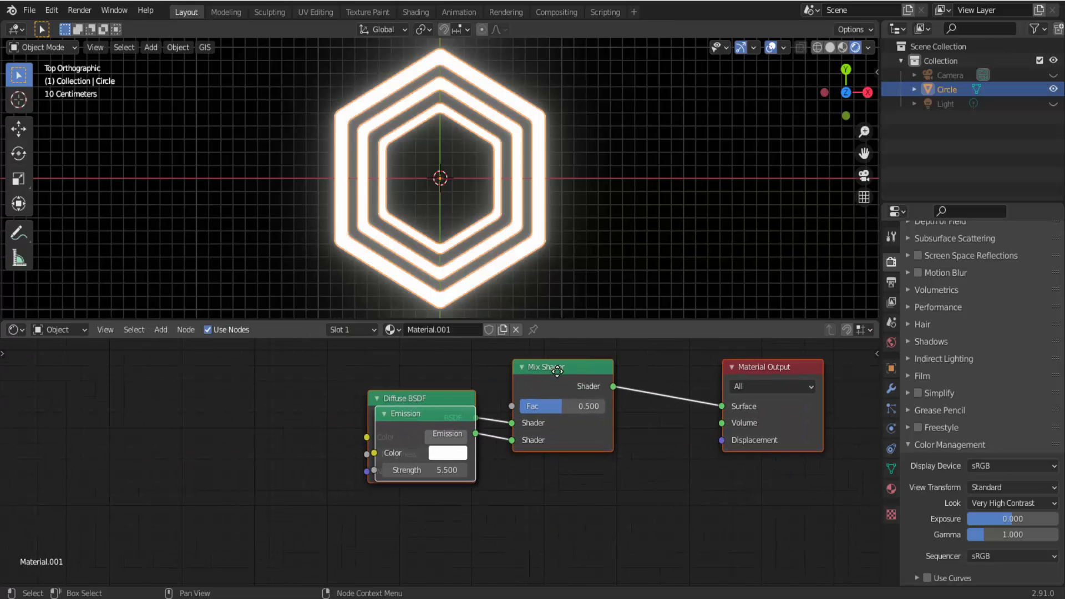
{"action": "left_click_drag", "start_coordinate": [442, 414], "coordinate": [418, 374]}
{"action": "mouse_move", "coordinate": [427, 463]}
{"action": "left_mouse_down"}
{"action": "mouse_move", "coordinate": [422, 504]}
{"action": "mouse_move", "coordinate": [428, 467]}
{"action": "left_mouse_up"}
{"action": "mouse_move", "coordinate": [429, 557]}
{"action": "left_mouse_down"}
{"action": "mouse_move", "coordinate": [421, 557]}
{"action": "mouse_move", "coordinate": [439, 557]}
{"action": "mouse_move", "coordinate": [428, 557]}
{"action": "left_mouse_up"}
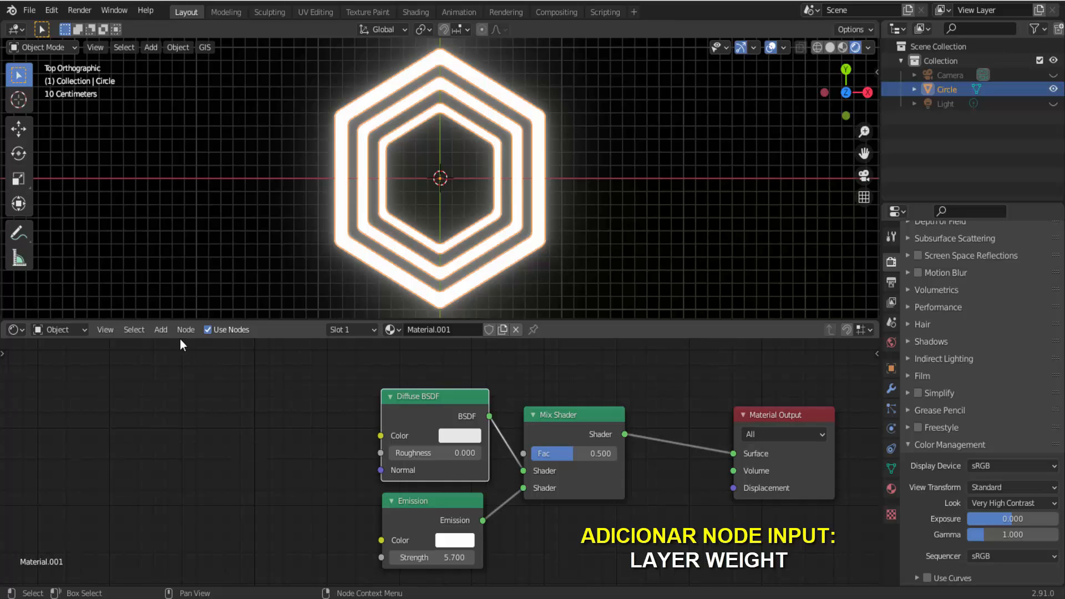
Step: Add a Layer Weight node and connect its Fresnel output to the Mix Shader's Fac input
{"action": "mouse_move", "coordinate": [180, 367]}
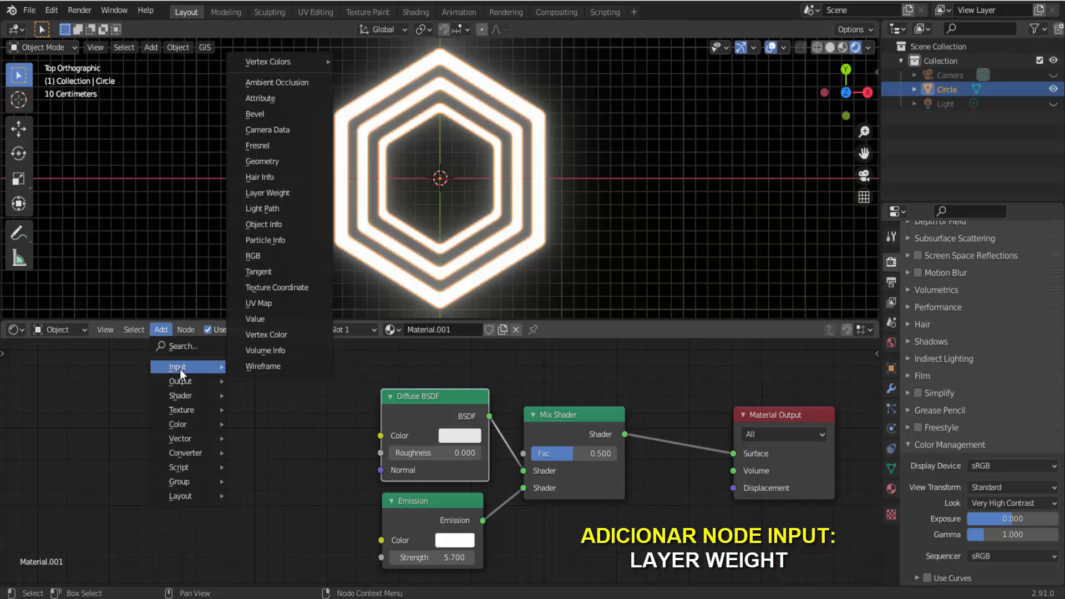
{"action": "left_click", "coordinate": [289, 193]}
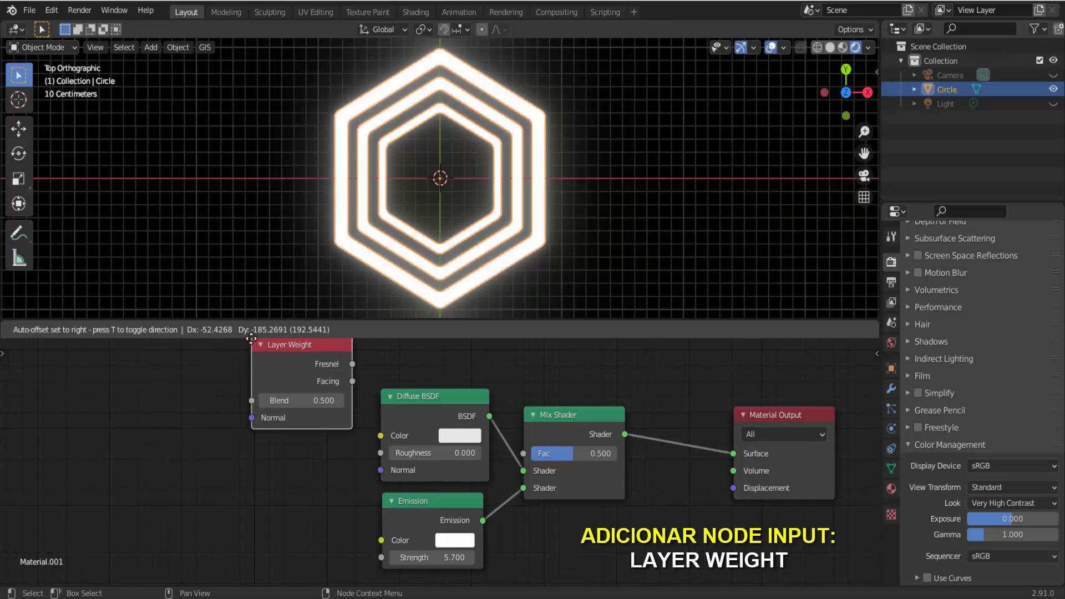
{"action": "left_click", "coordinate": [252, 344]}
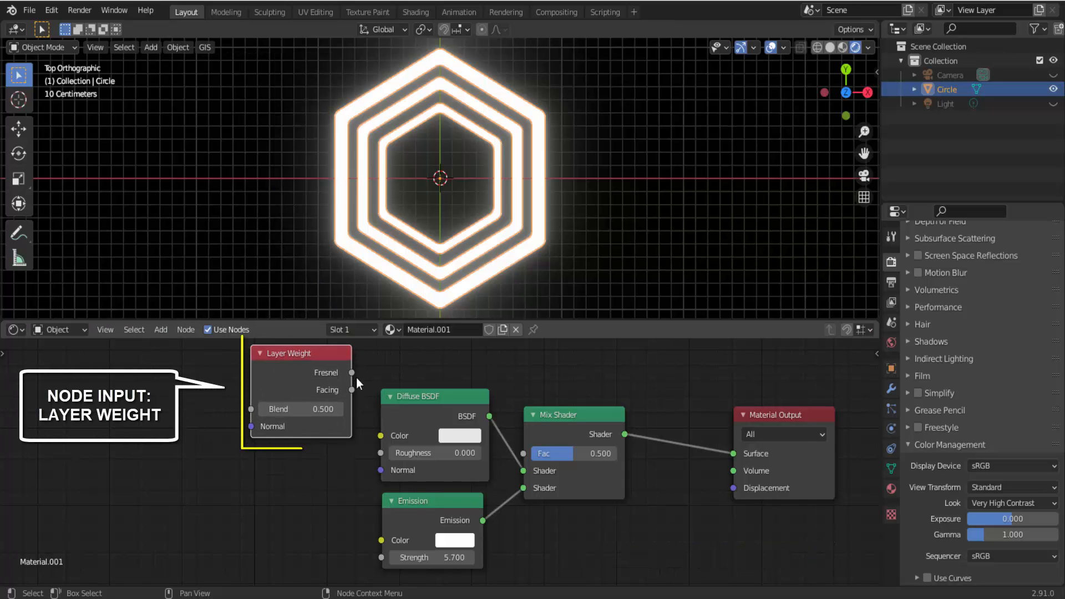
{"action": "left_click_drag", "start_coordinate": [352, 373], "coordinate": [521, 454]}
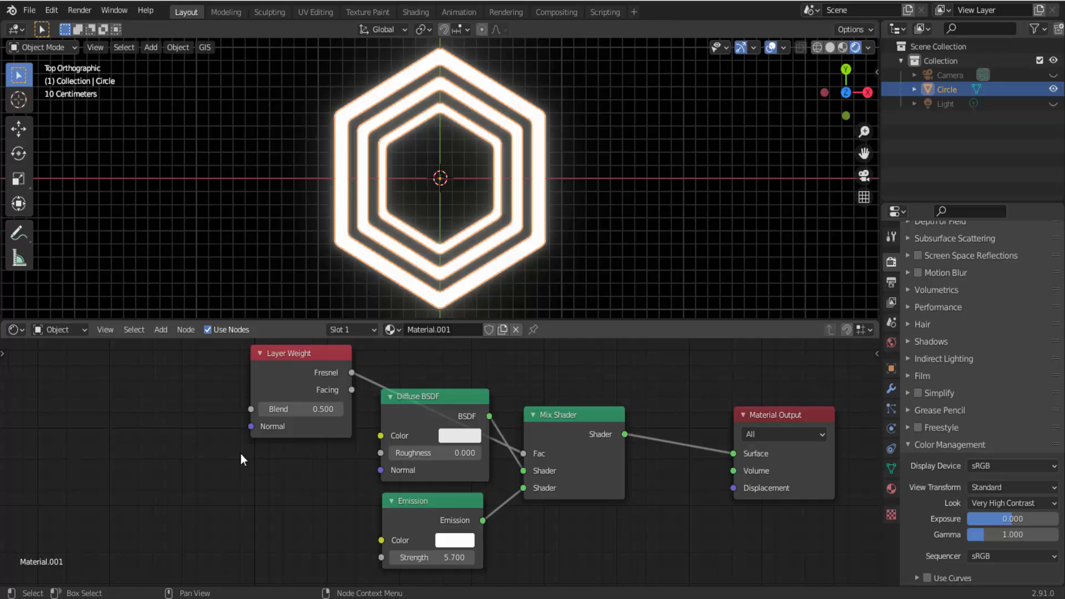
Step: Add a Hue/Saturation node below Layer Weight and connect its Color output to the Diffuse BSDF and Emission colour inputs
{"action": "left_click", "coordinate": [164, 330]}
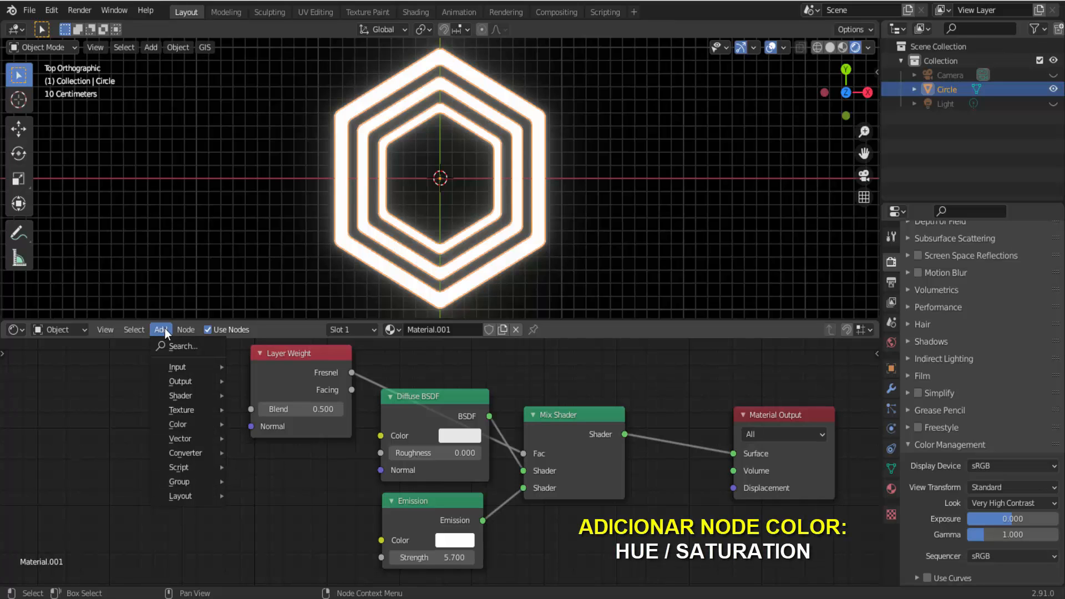
{"action": "mouse_move", "coordinate": [188, 424]}
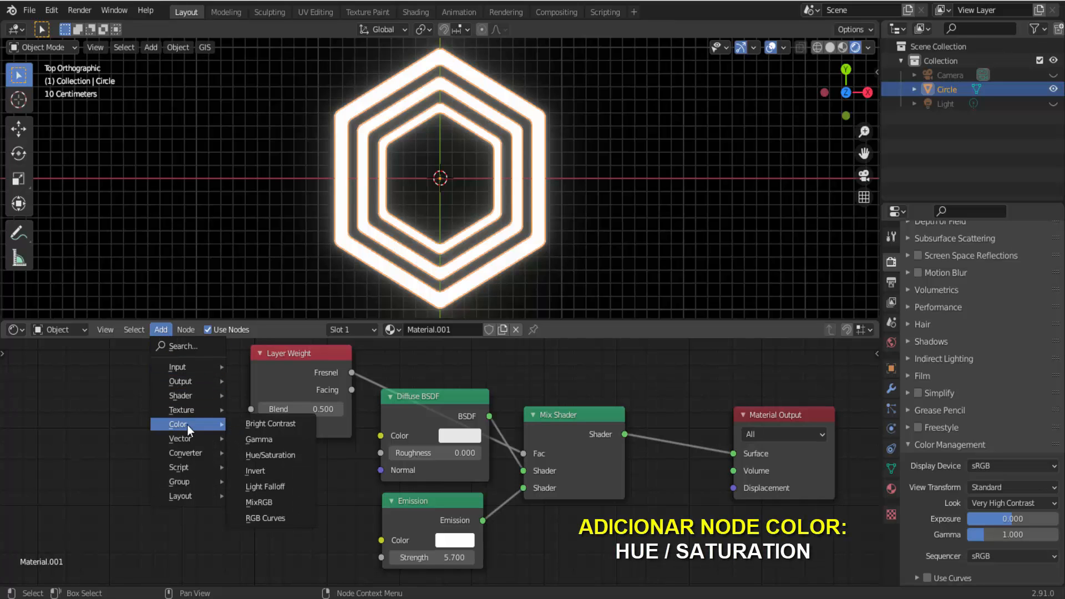
{"action": "left_click", "coordinate": [256, 457]}
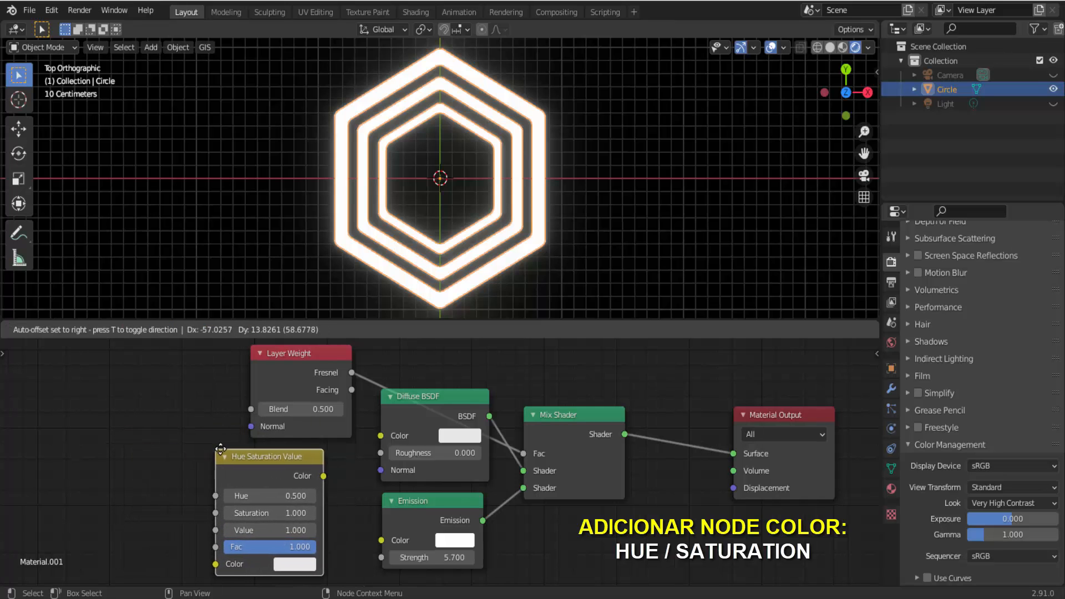
{"action": "left_click", "coordinate": [246, 447]}
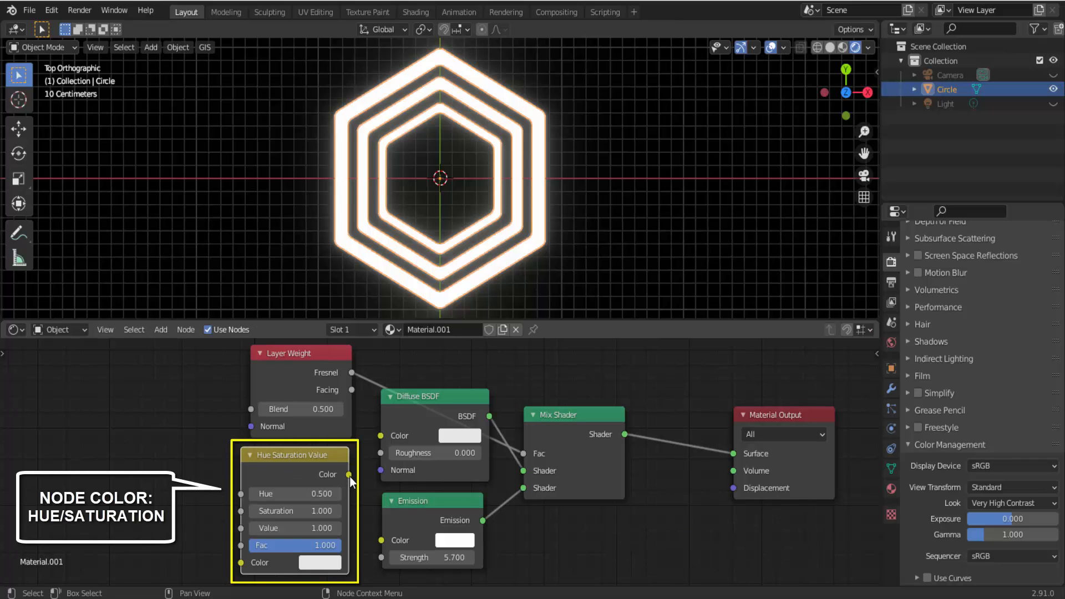
{"action": "left_click_drag", "start_coordinate": [350, 474], "coordinate": [381, 437]}
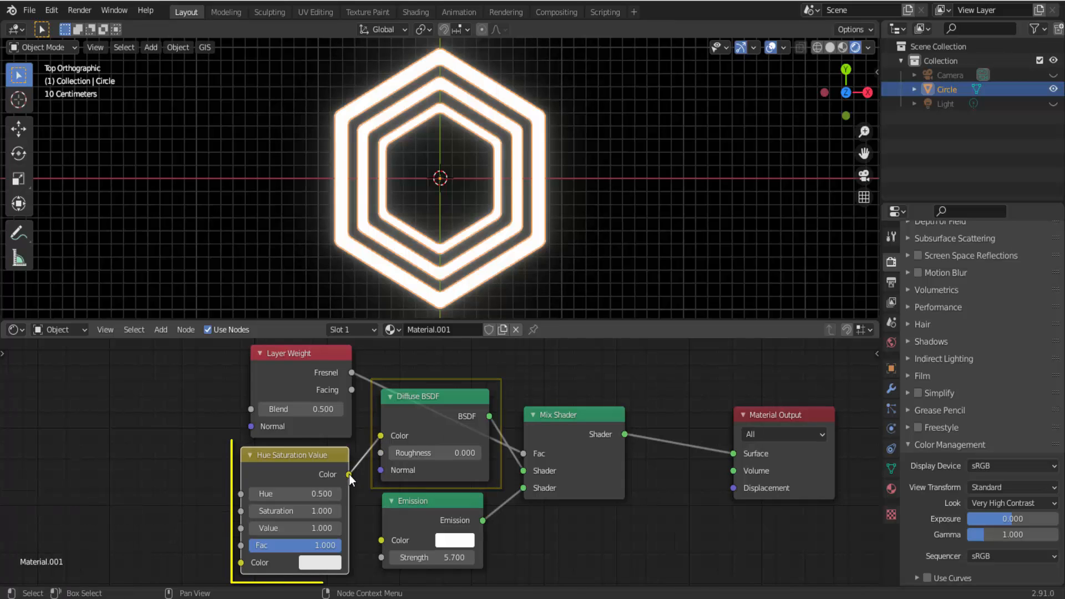
{"action": "left_click_drag", "start_coordinate": [349, 475], "coordinate": [374, 534]}
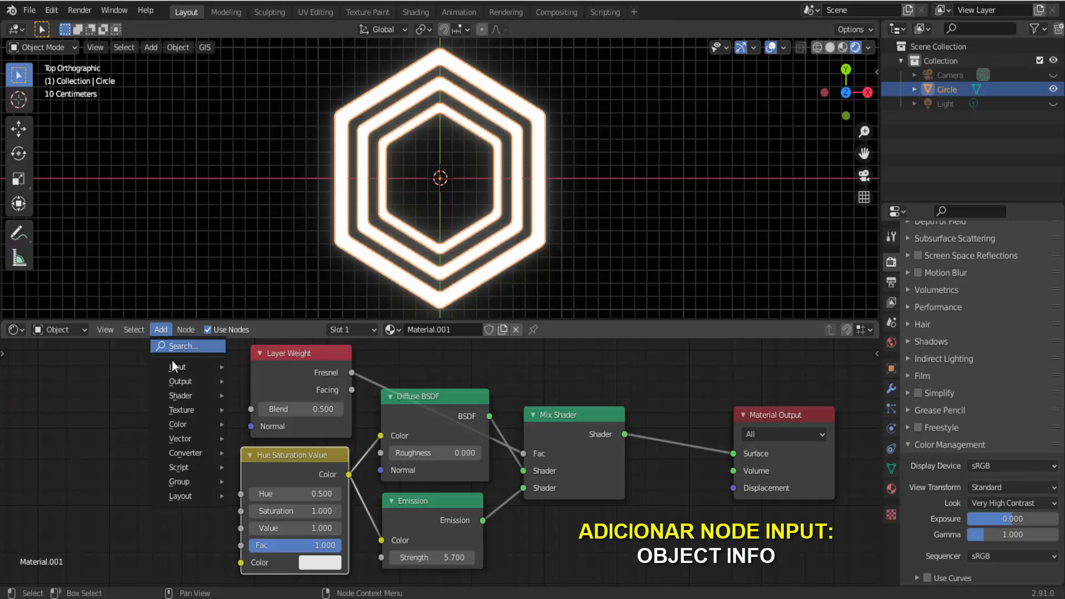
Step: Add an Object Info node and connect its Random output to the Hue input of the Hue Saturation Value node
{"action": "mouse_move", "coordinate": [176, 368]}
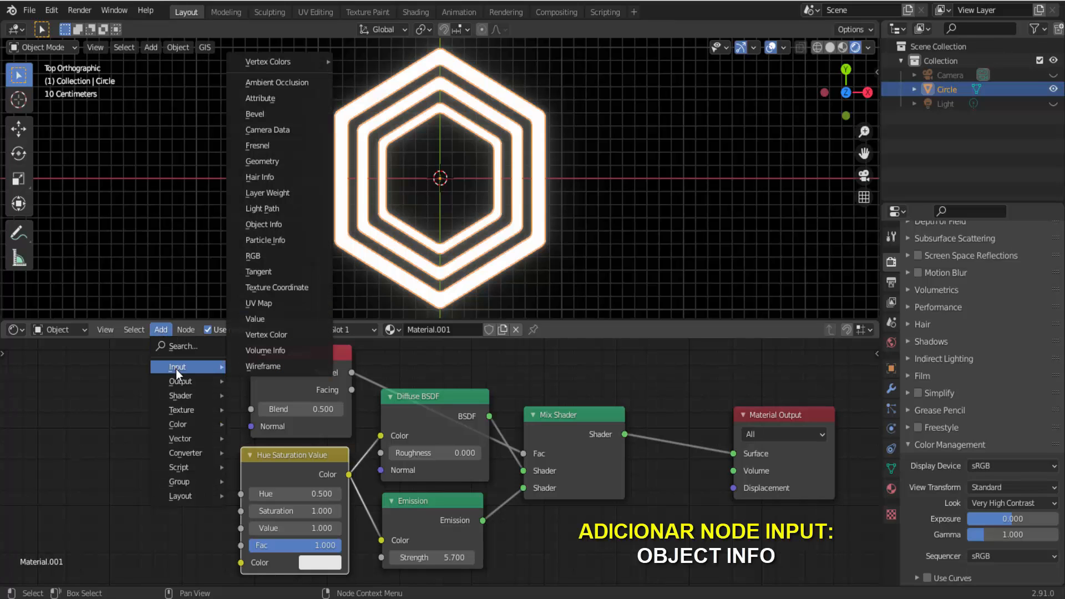
{"action": "left_click", "coordinate": [274, 227]}
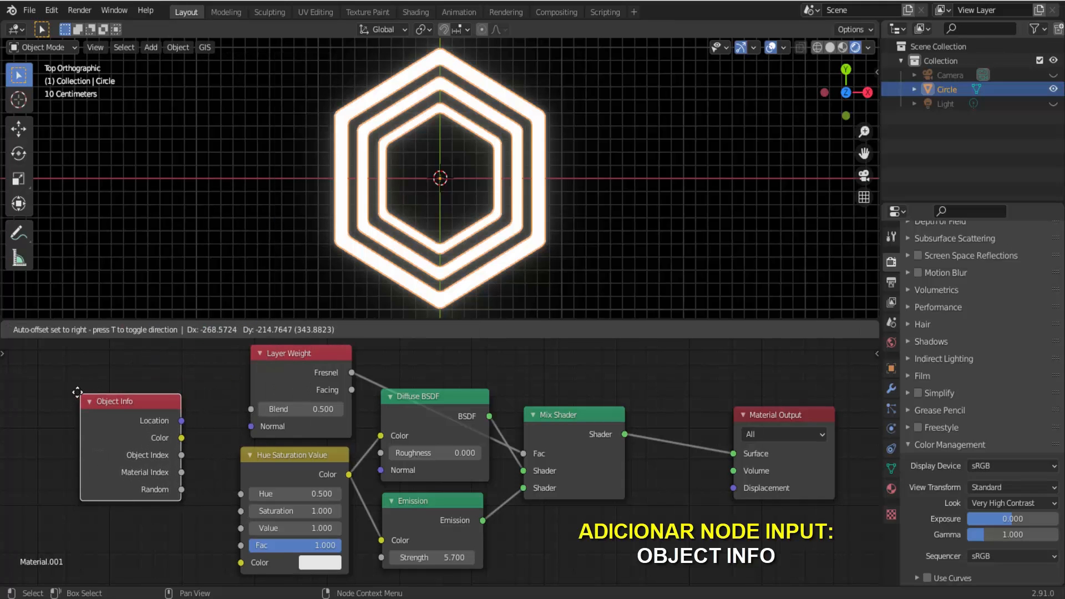
{"action": "left_click", "coordinate": [68, 407]}
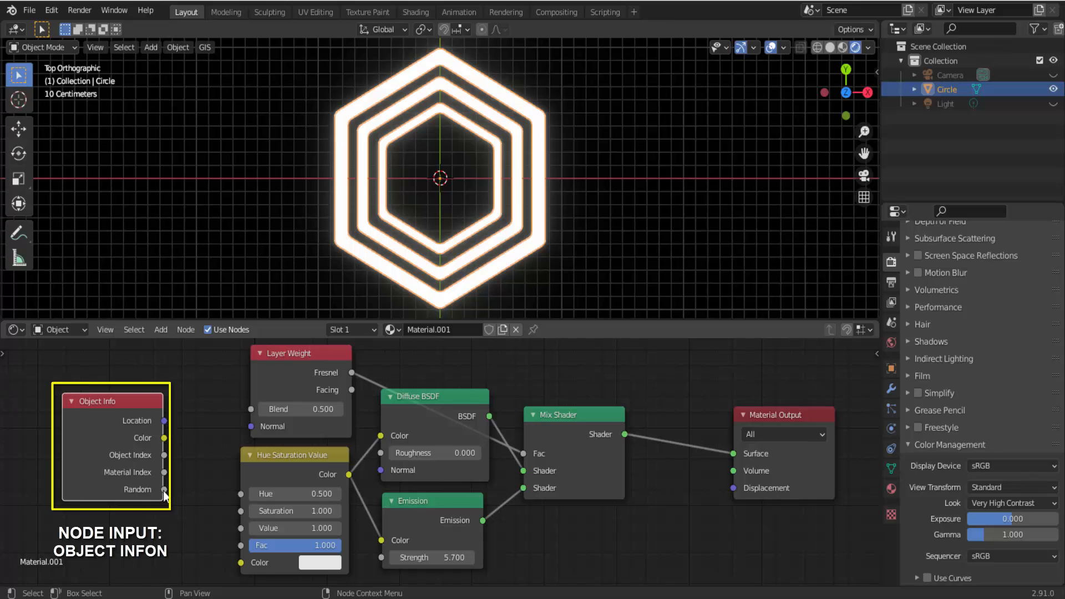
{"action": "left_click_drag", "start_coordinate": [165, 490], "coordinate": [235, 499]}
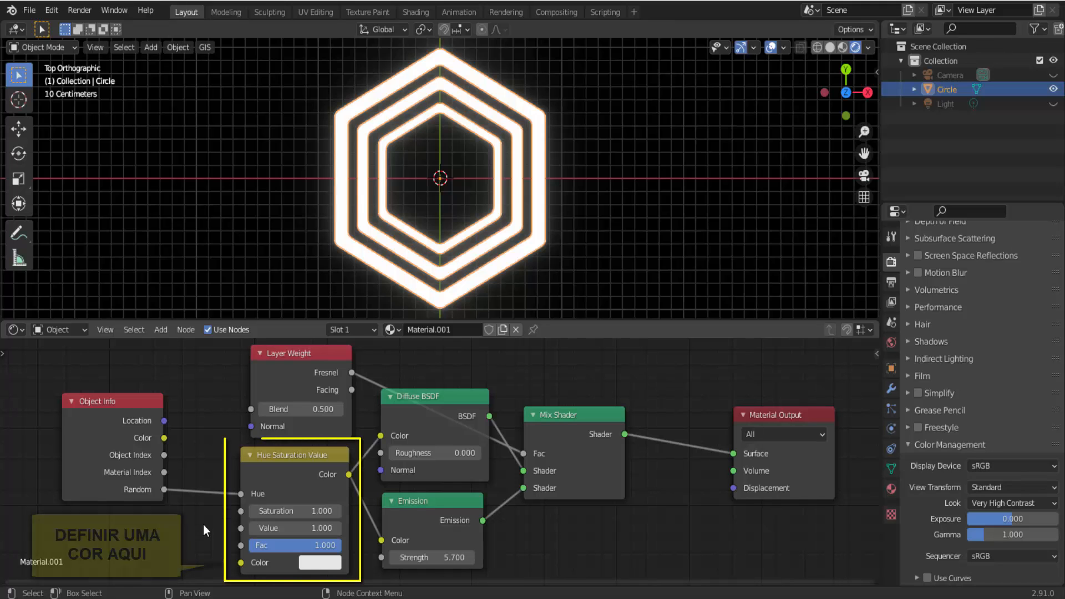
Step: In the Hue Saturation Value node, set Saturation to 2.000 and Value to 0.800, and pick a saturated blue as its colour
{"action": "left_click", "coordinate": [325, 562]}
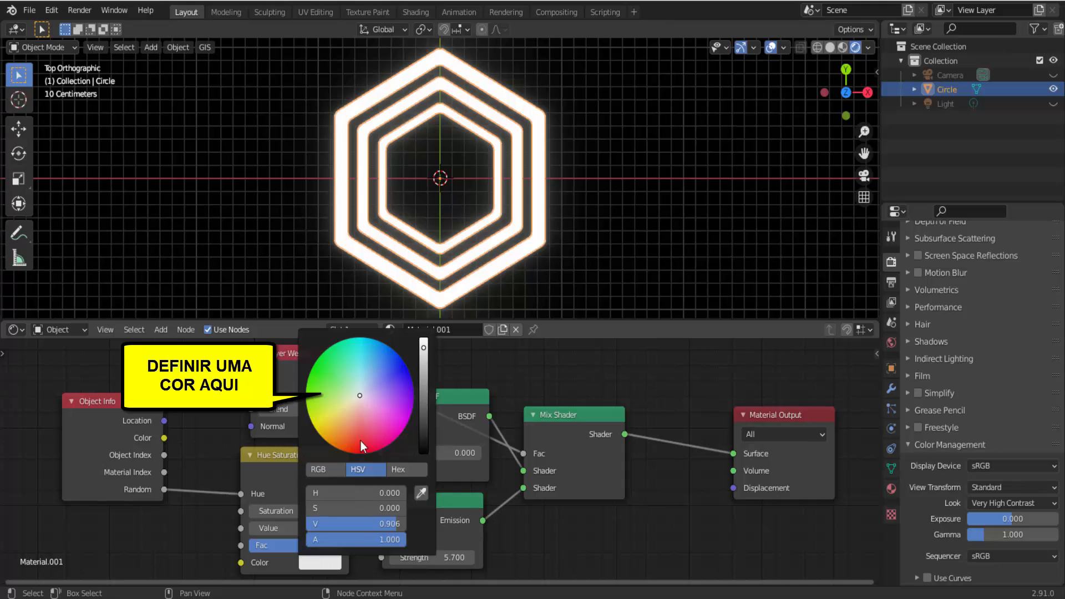
{"action": "mouse_move", "coordinate": [361, 440]}
{"action": "left_mouse_down"}
{"action": "mouse_move", "coordinate": [372, 436]}
{"action": "mouse_move", "coordinate": [327, 425]}
{"action": "mouse_move", "coordinate": [344, 375]}
{"action": "mouse_move", "coordinate": [374, 371]}
{"action": "mouse_move", "coordinate": [400, 383]}
{"action": "left_mouse_up"}
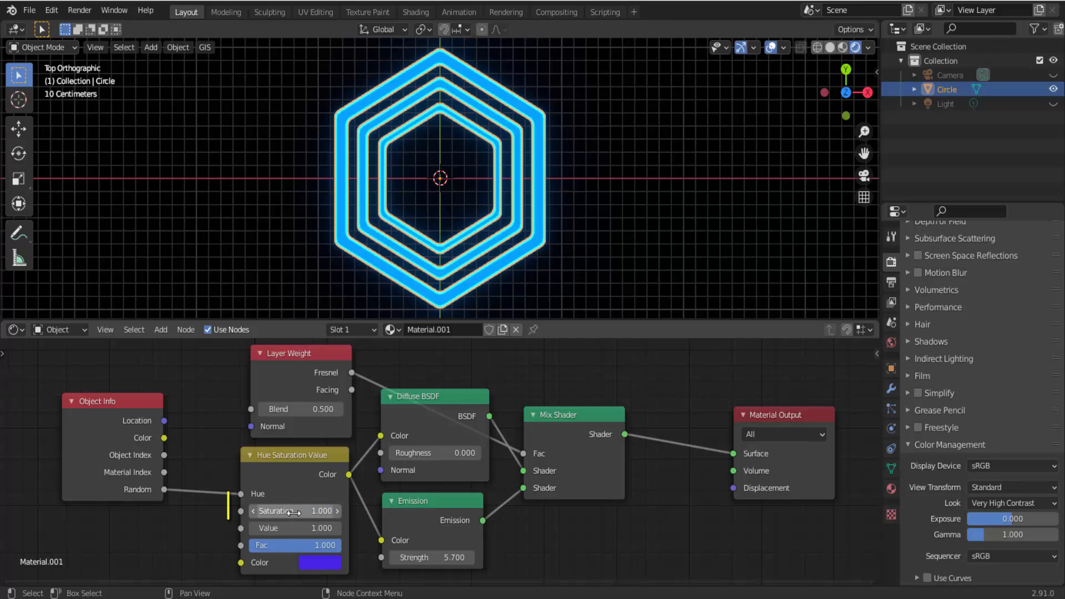
{"action": "left_click_drag", "start_coordinate": [294, 512], "coordinate": [432, 513]}
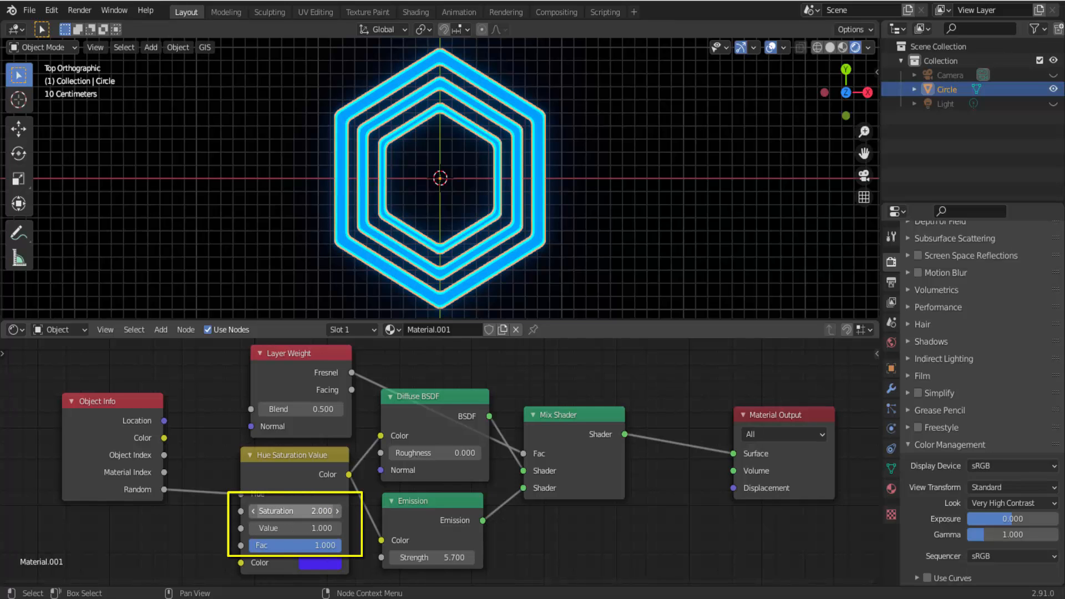
{"action": "left_click_drag", "start_coordinate": [300, 528], "coordinate": [273, 528]}
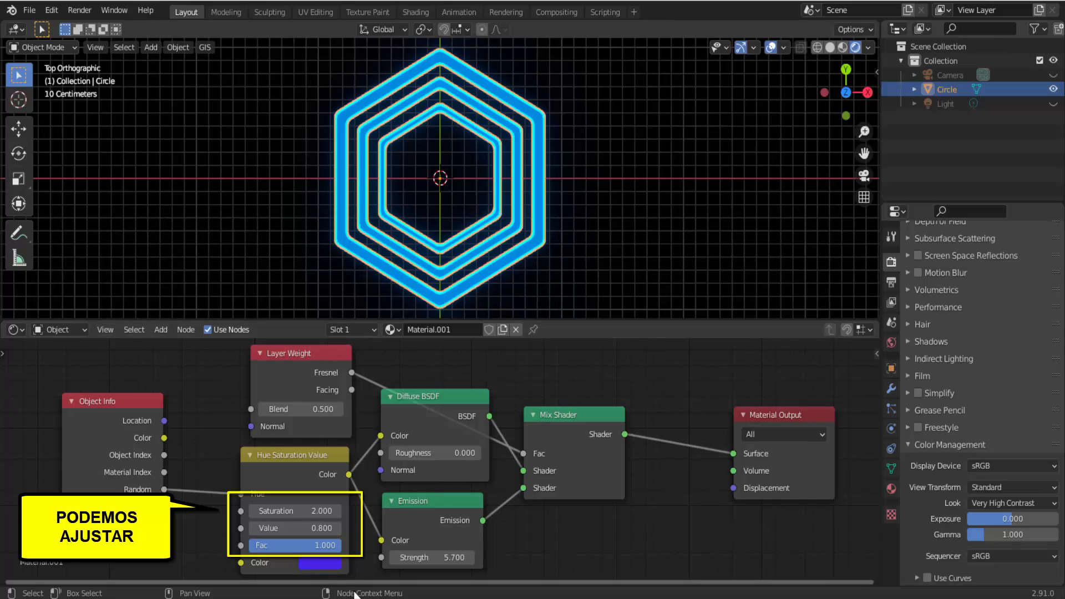
{"action": "left_click", "coordinate": [335, 565]}
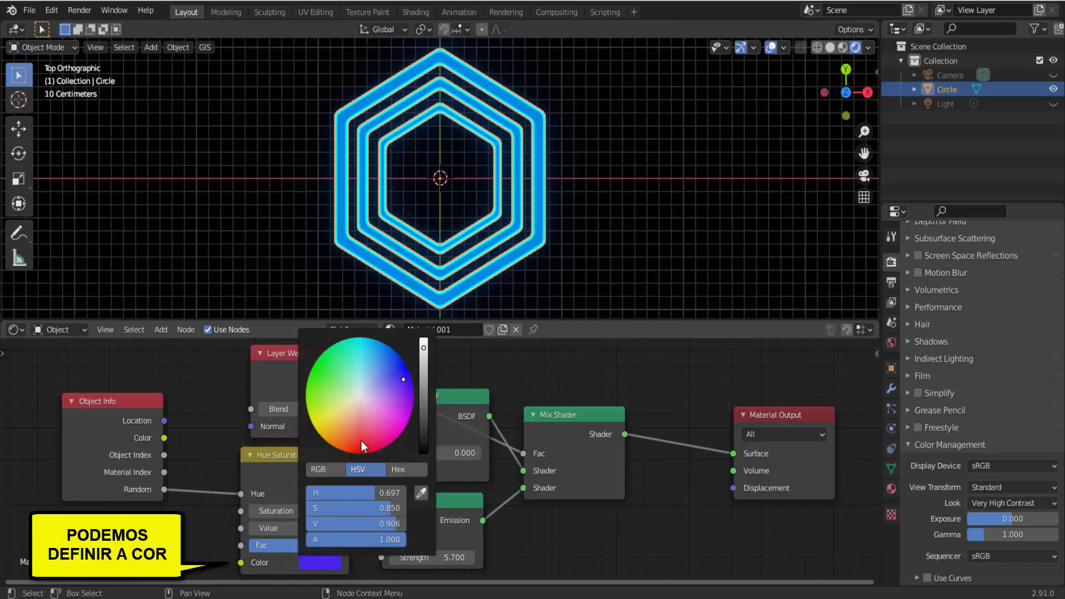
{"action": "left_click_drag", "start_coordinate": [362, 441], "coordinate": [396, 363]}
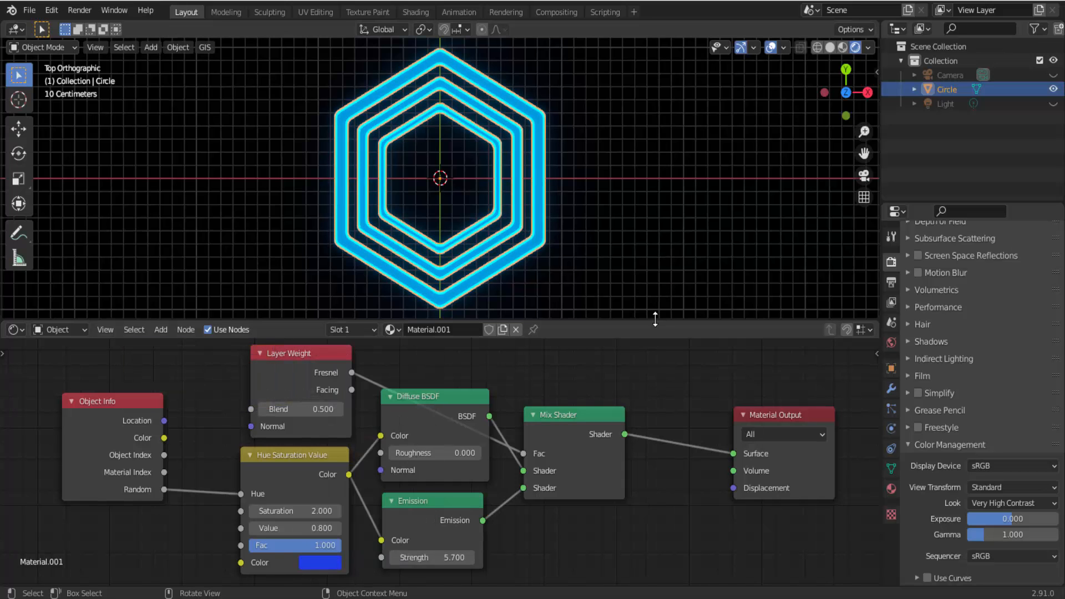
Step: Shrink the node editor area and switch it back to the Timeline
{"action": "left_click_drag", "start_coordinate": [655, 323], "coordinate": [662, 493]}
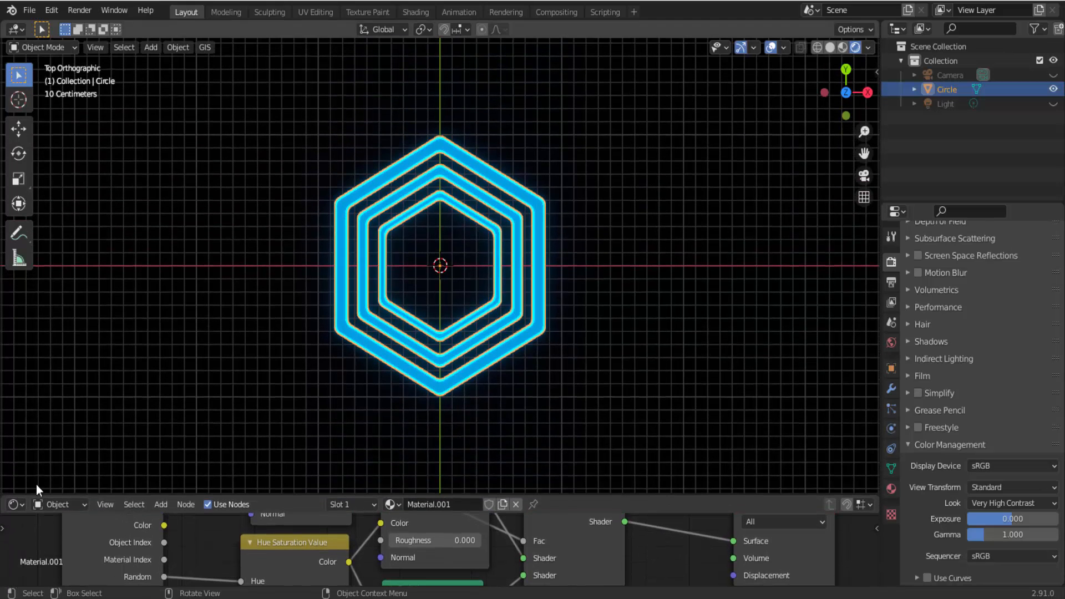
{"action": "left_click", "coordinate": [20, 506]}
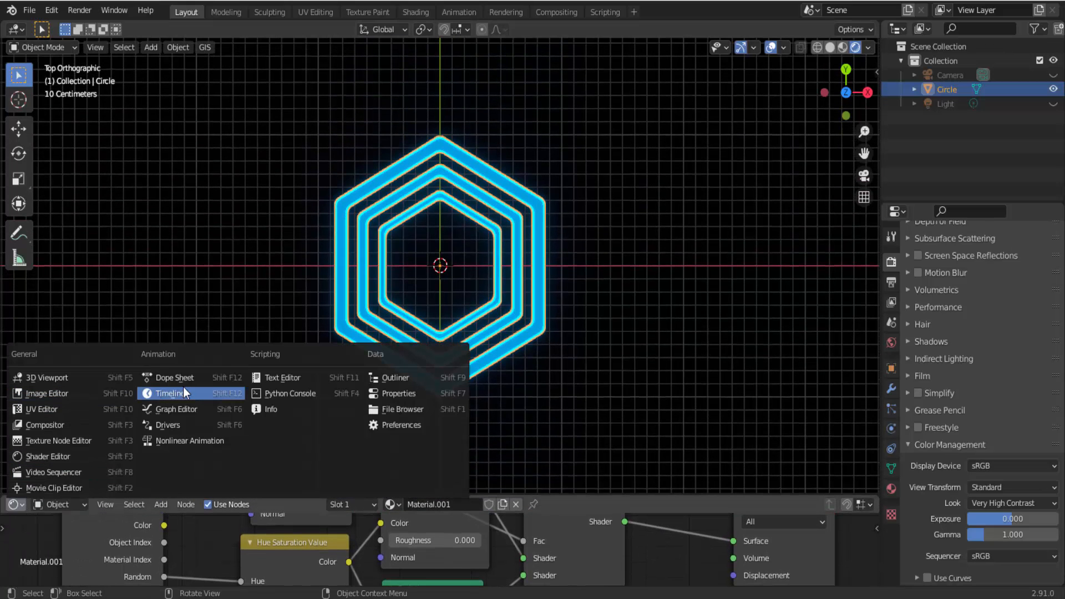
{"action": "left_click", "coordinate": [185, 393]}
Step: Add an Array modifier to the hexagonal rings object
{"action": "scroll", "coordinate": [637, 313], "scroll_direction": "down", "scroll_amount": 3}
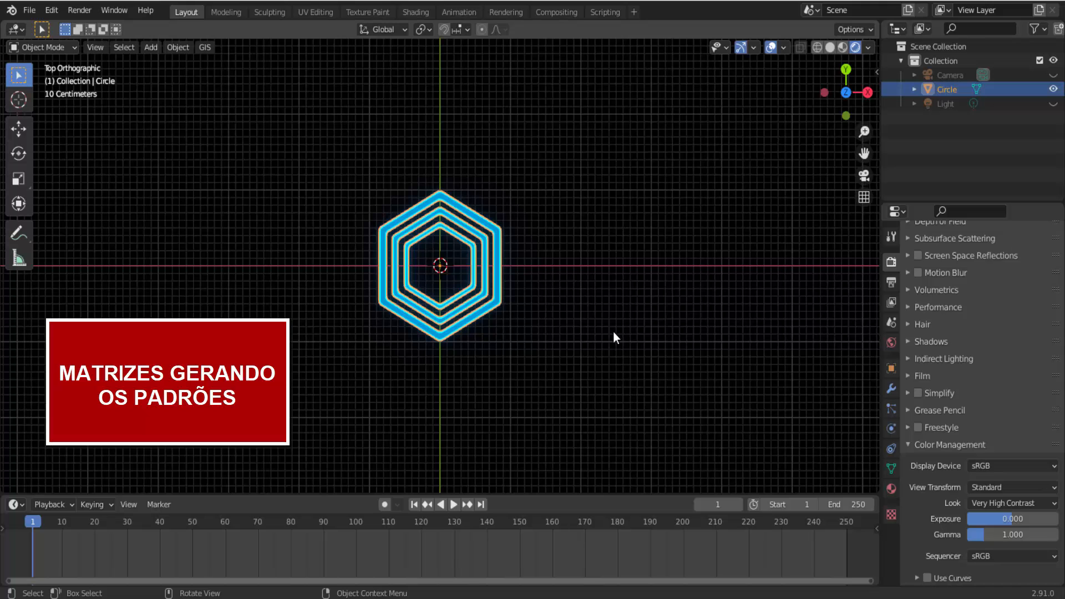
{"action": "scroll", "coordinate": [614, 330], "scroll_direction": "down", "scroll_amount": 3}
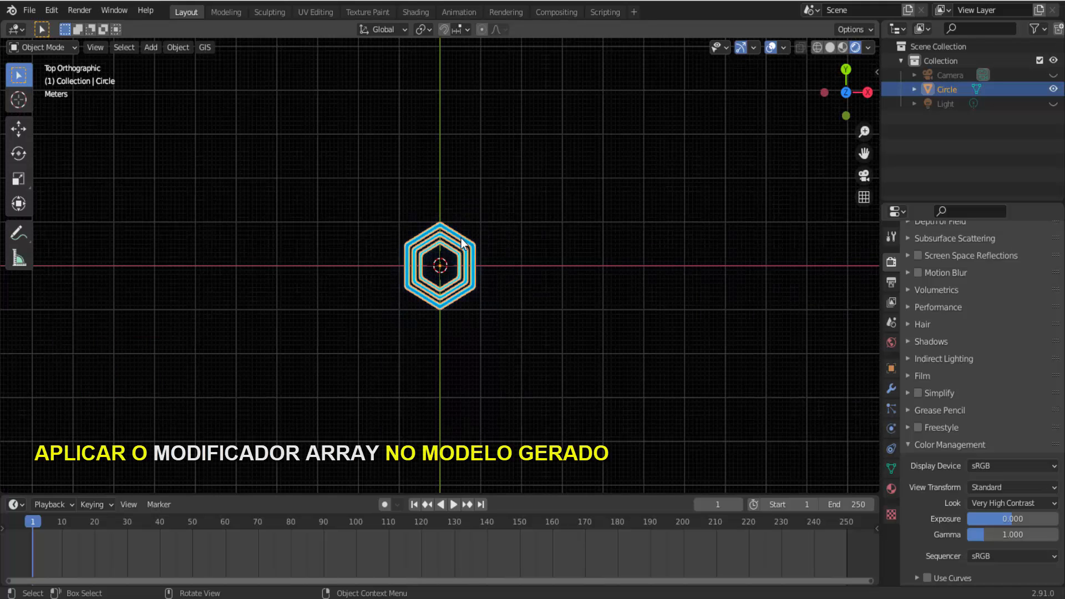
{"action": "left_click", "coordinate": [891, 388]}
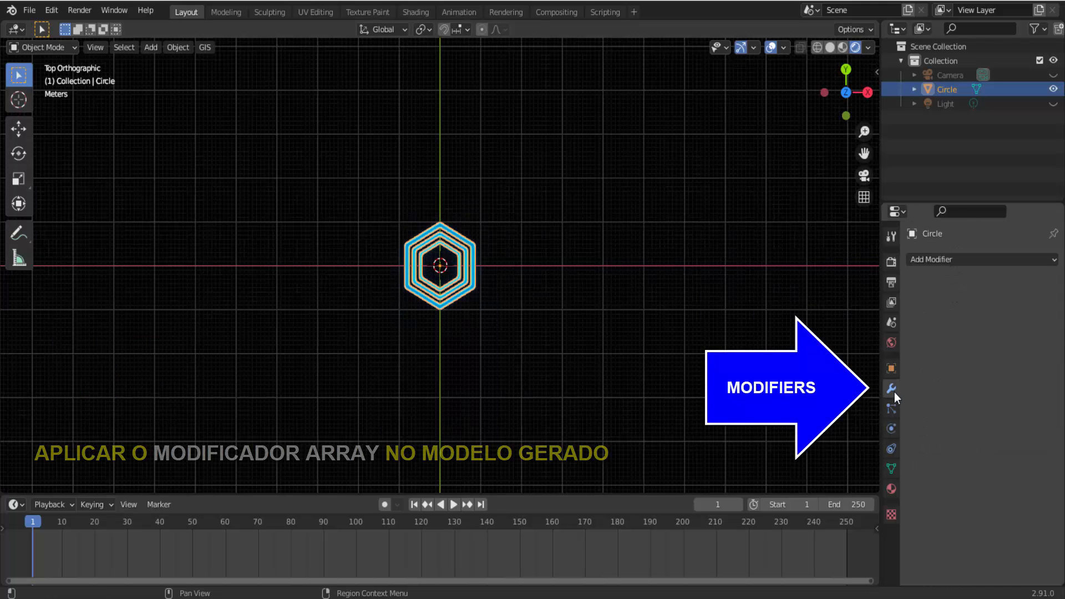
{"action": "left_click", "coordinate": [963, 258]}
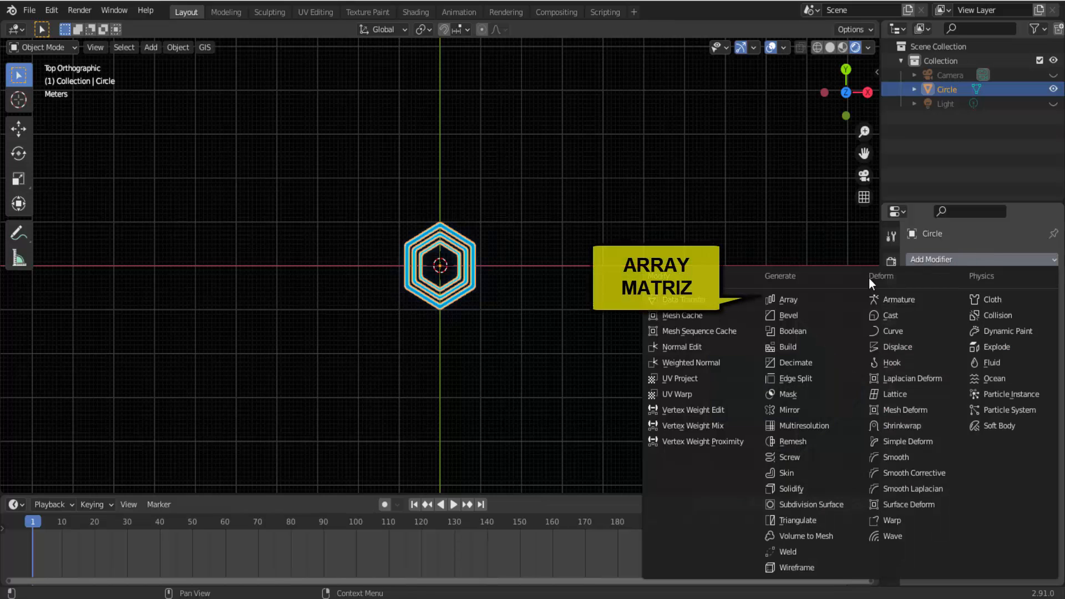
{"action": "left_click", "coordinate": [794, 299]}
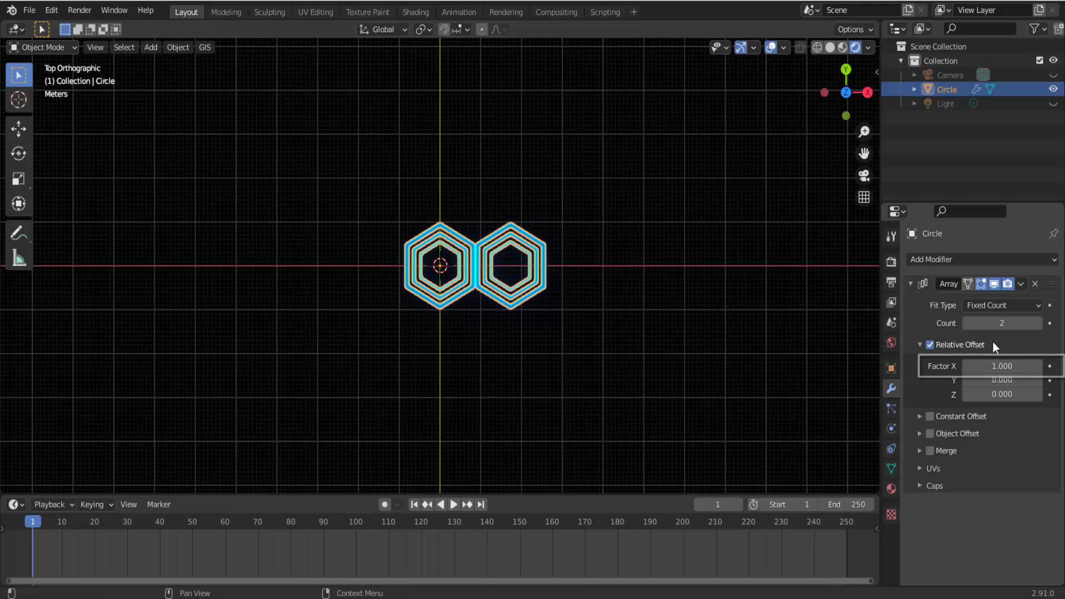
Step: Set the Array modifier's count to 12 and apply the modifier to the row of hexagonal rings
{"action": "left_click", "coordinate": [1039, 323]}
{"action": "left_click", "coordinate": [1038, 323]}
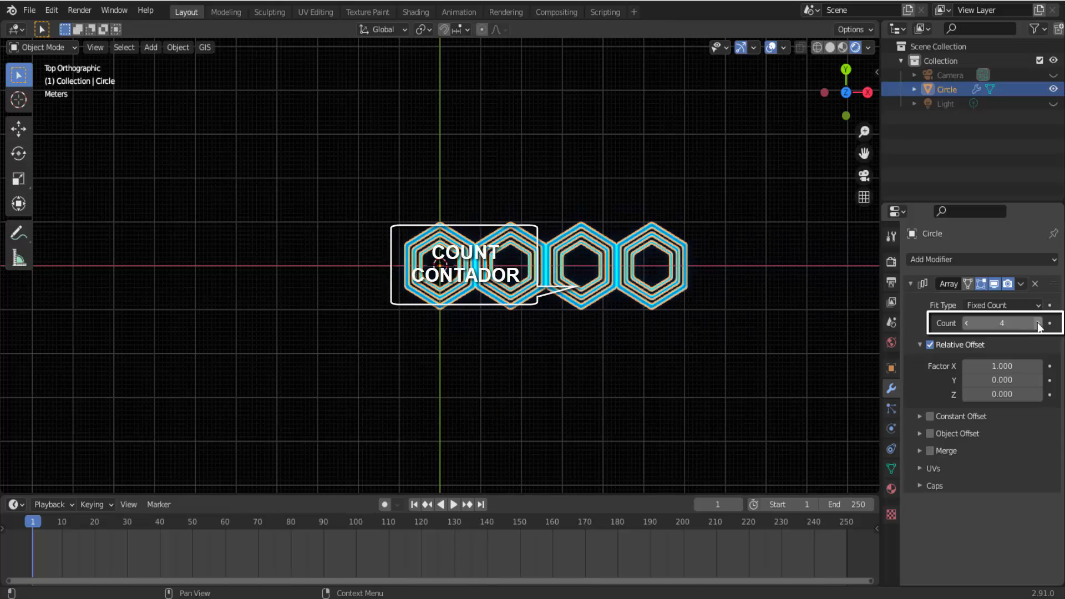
{"action": "left_click", "coordinate": [1038, 324]}
{"action": "left_click", "coordinate": [1039, 324]}
{"action": "left_click", "coordinate": [1039, 324]}
{"action": "scroll", "coordinate": [842, 366], "scroll_direction": "down", "scroll_amount": 1}
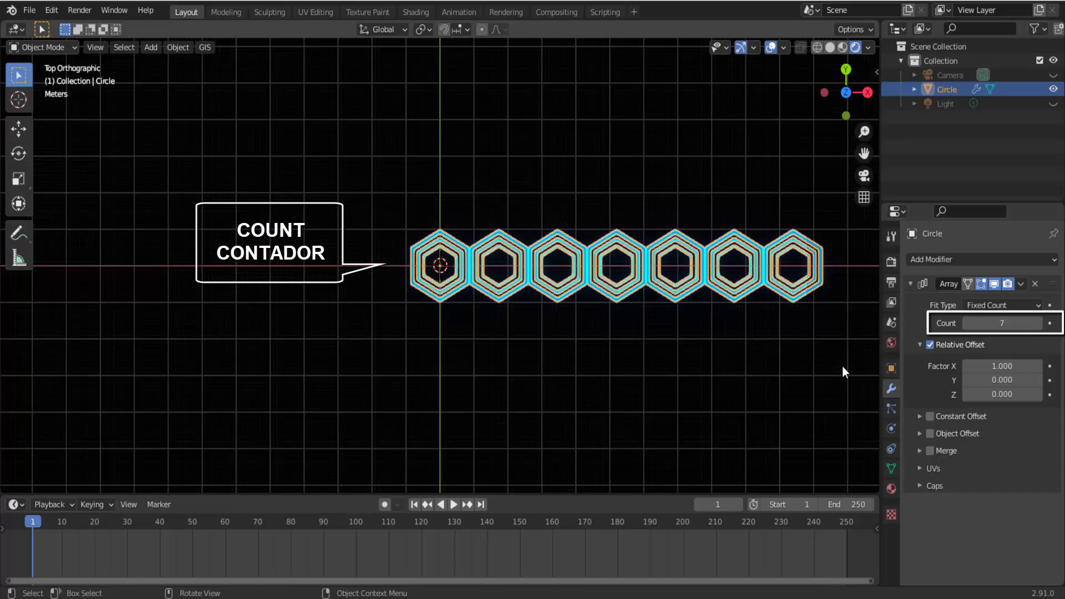
{"action": "scroll", "coordinate": [842, 366], "scroll_direction": "down", "scroll_amount": 1}
{"action": "left_click", "coordinate": [1039, 324]}
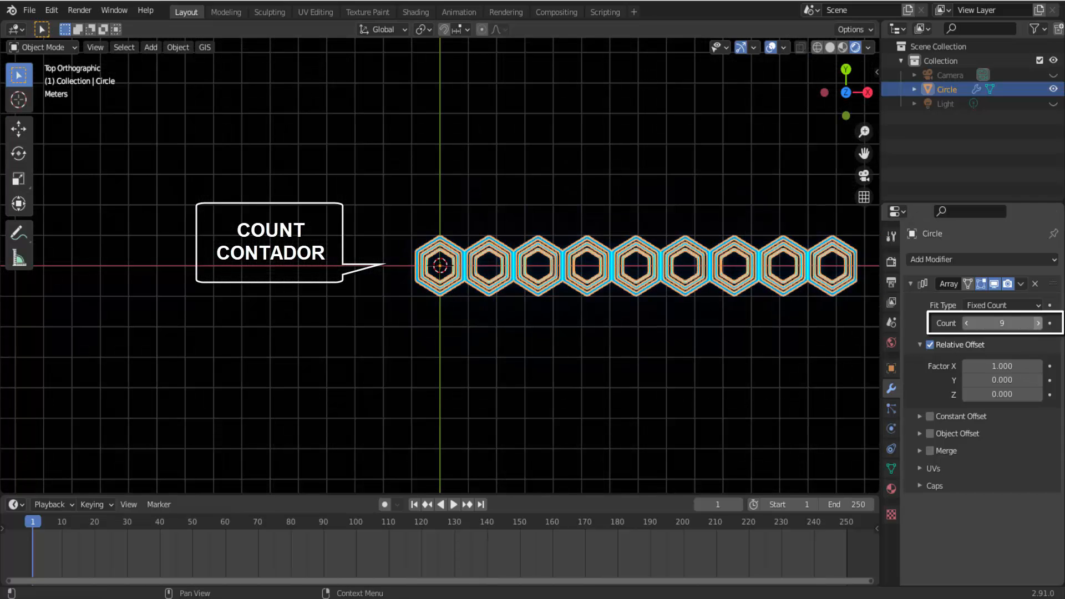
{"action": "left_click", "coordinate": [1044, 323]}
{"action": "left_click", "coordinate": [1044, 323]}
{"action": "left_click", "coordinate": [1044, 323]}
{"action": "scroll", "coordinate": [816, 341], "scroll_direction": "down", "scroll_amount": 2}
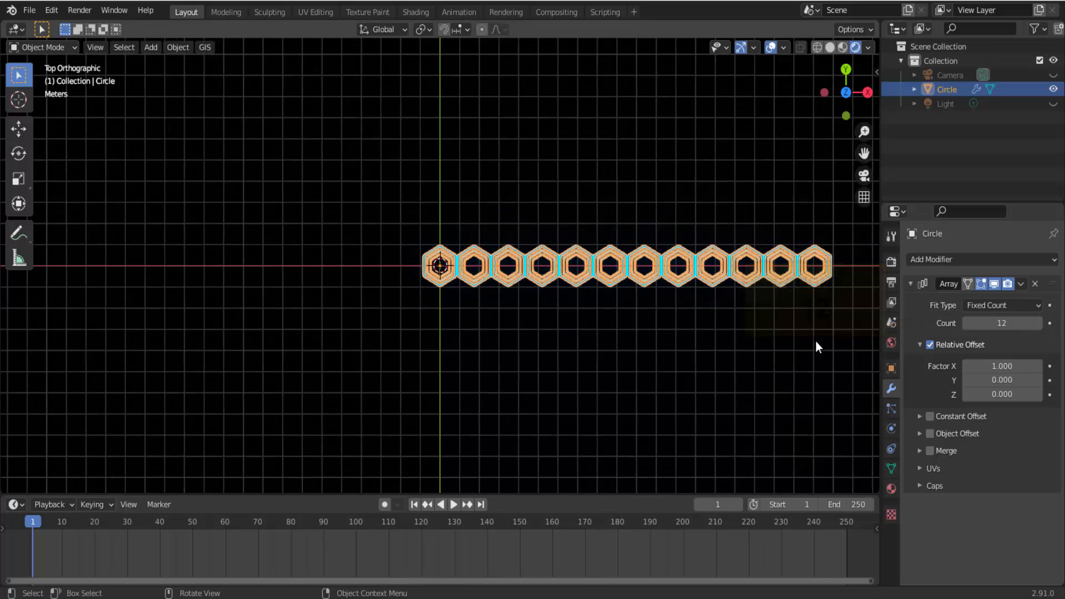
{"action": "left_click", "coordinate": [1021, 284]}
{"action": "left_click", "coordinate": [985, 294]}
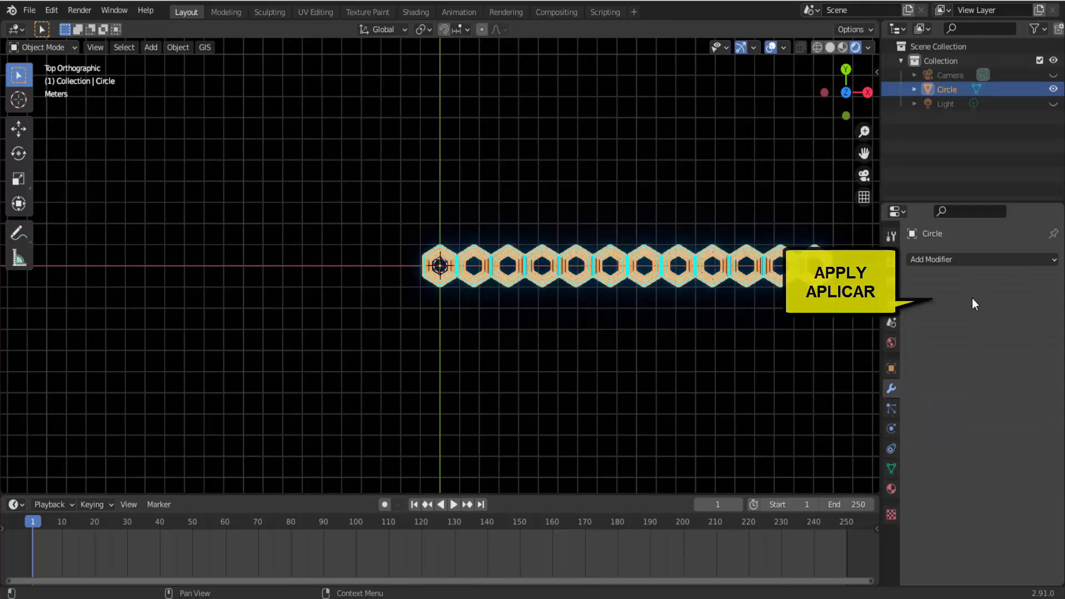
Step: Add a new Array modifier to the row of hexagons with relative offset factors X 0 and Y 1
{"action": "left_click", "coordinate": [951, 258]}
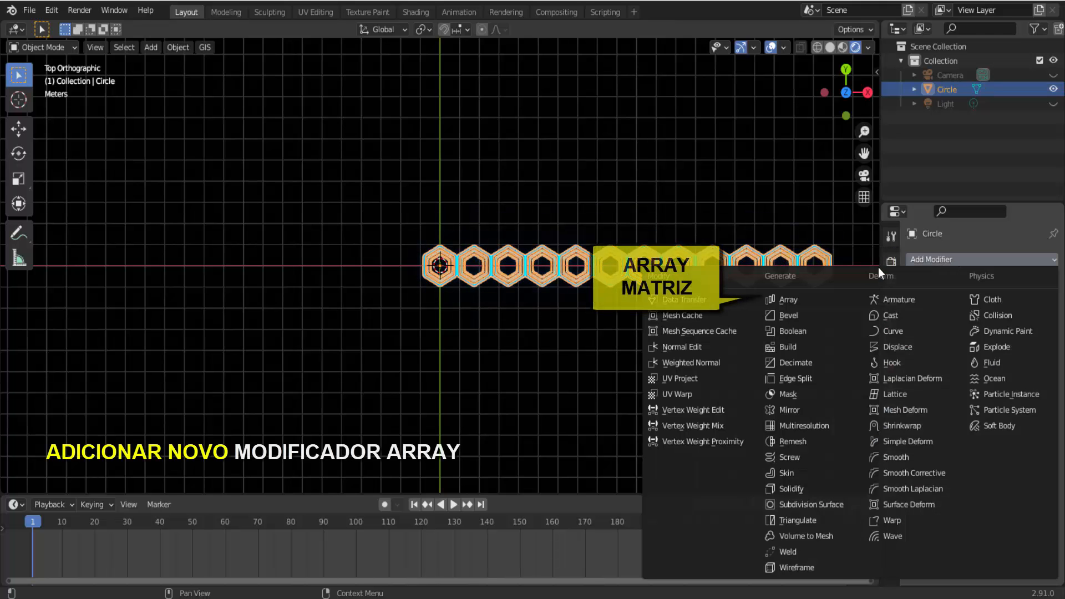
{"action": "left_click", "coordinate": [797, 298]}
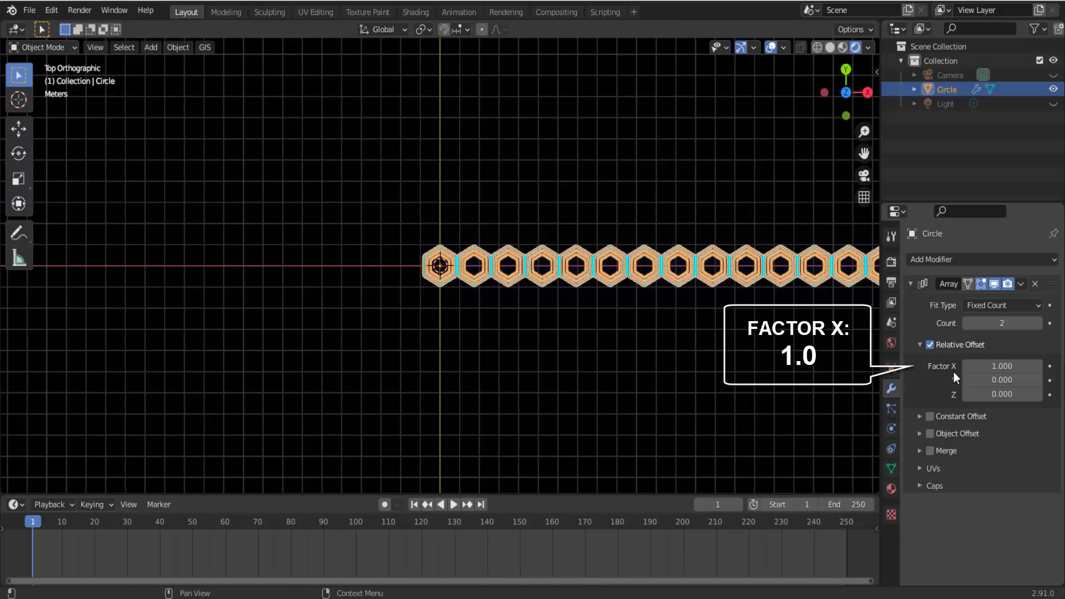
{"action": "left_click", "coordinate": [997, 365]}
{"action": "type", "text": "1.0"}
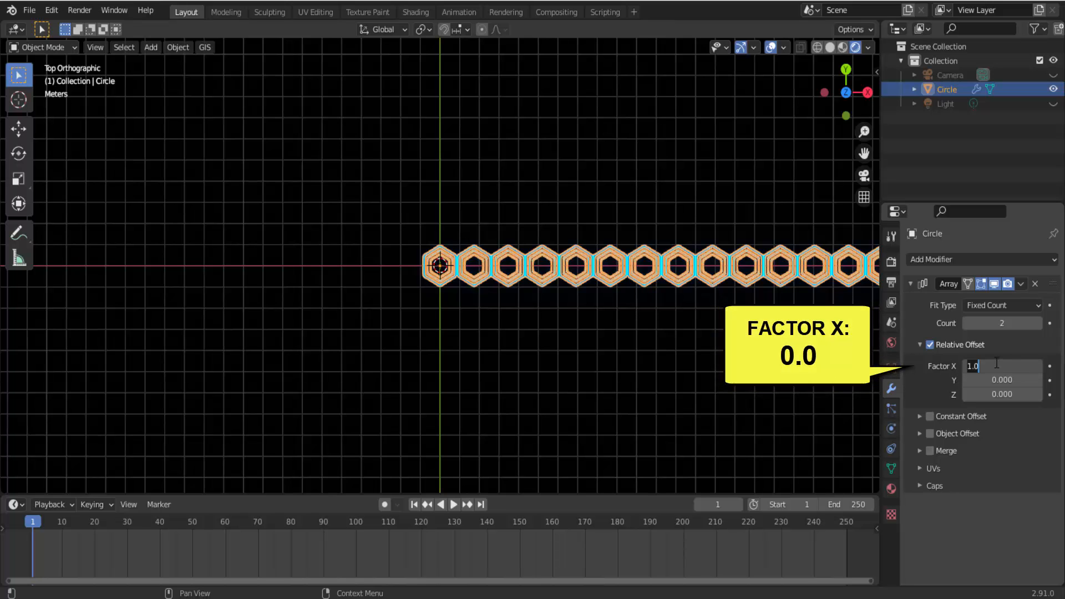
{"action": "key", "text": "Return"}
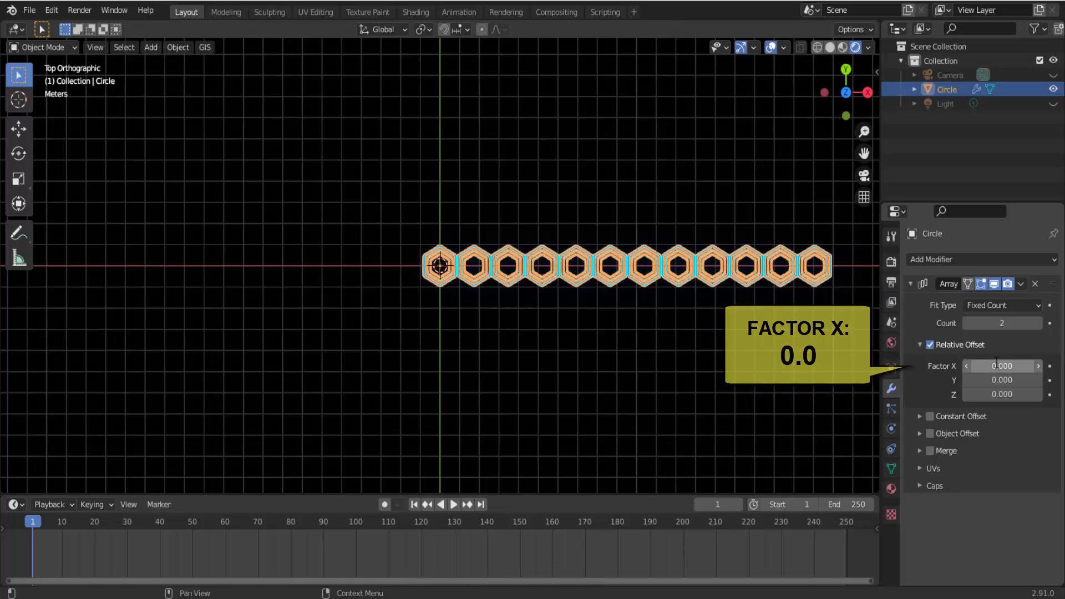
{"action": "left_click", "coordinate": [993, 381]}
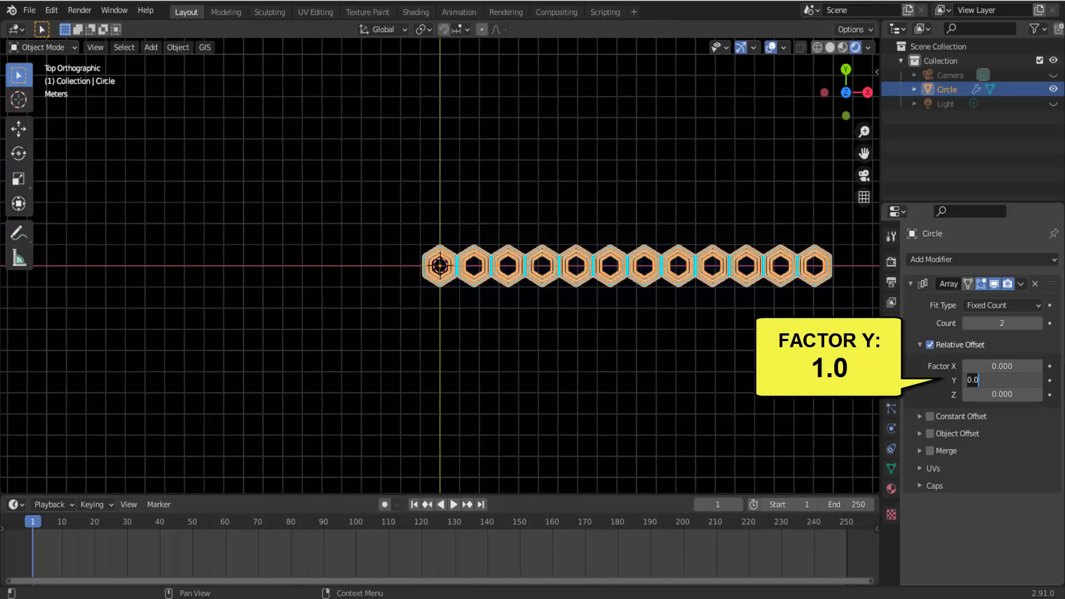
{"action": "key", "text": "Return"}
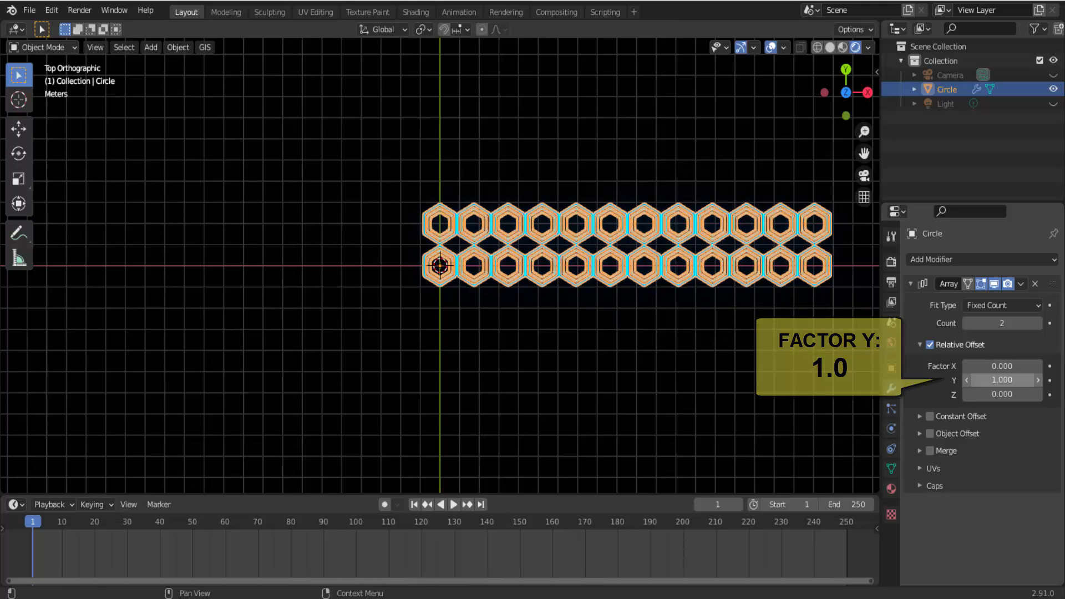
Step: Enable the Array's Constant Offset and set its distance to X 0.87 m and Y -0.47 m so the rows interlock
{"action": "scroll", "coordinate": [500, 196], "scroll_direction": "up", "scroll_amount": 4}
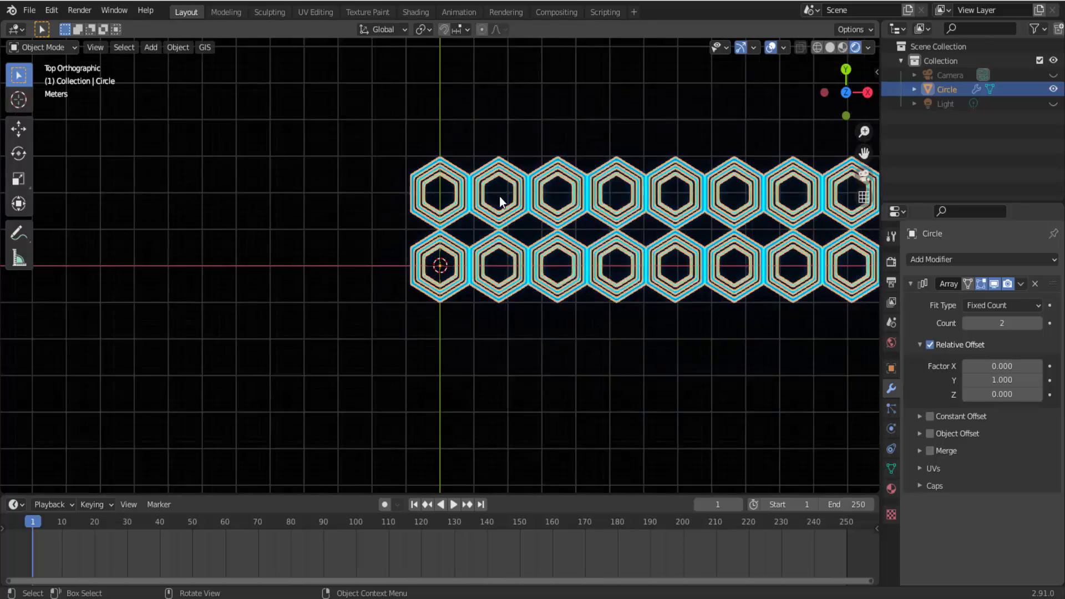
{"action": "scroll", "coordinate": [499, 198], "scroll_direction": "down", "scroll_amount": 5}
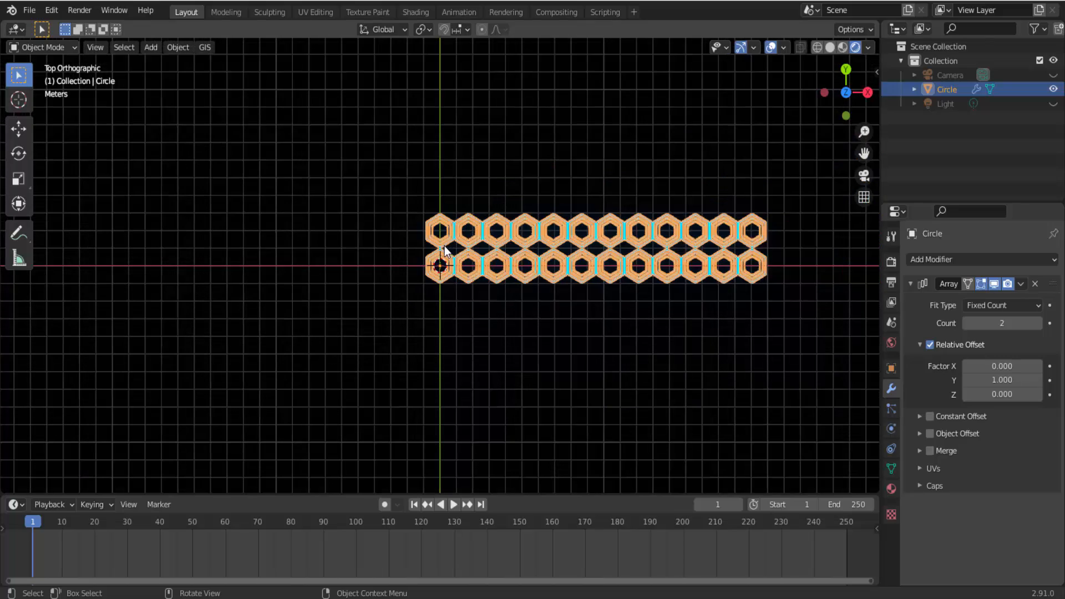
{"action": "scroll", "coordinate": [445, 245], "scroll_direction": "up", "scroll_amount": 7}
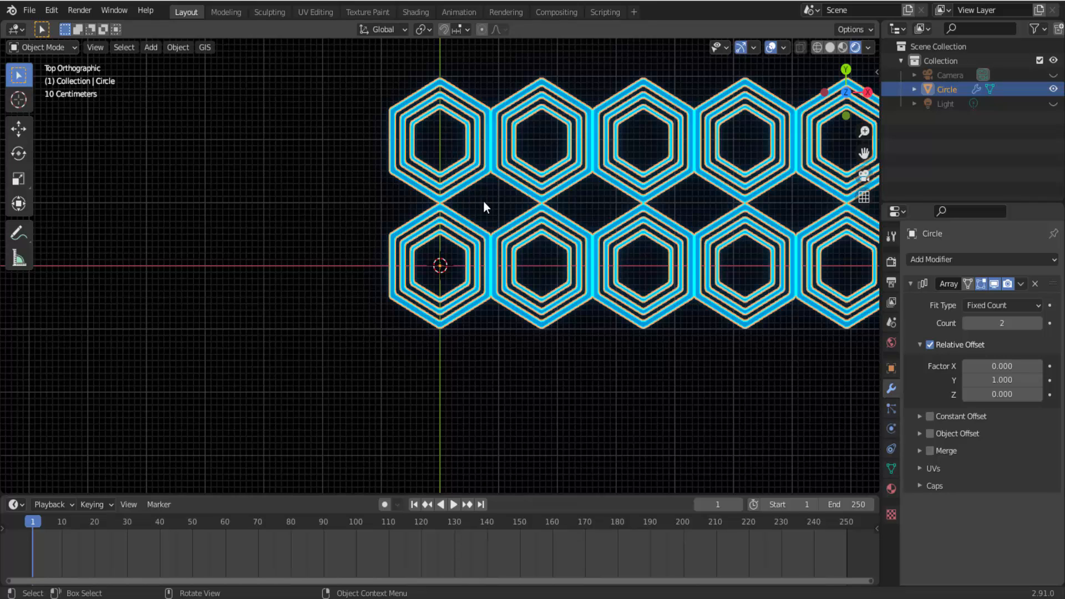
{"action": "left_click", "coordinate": [932, 417]}
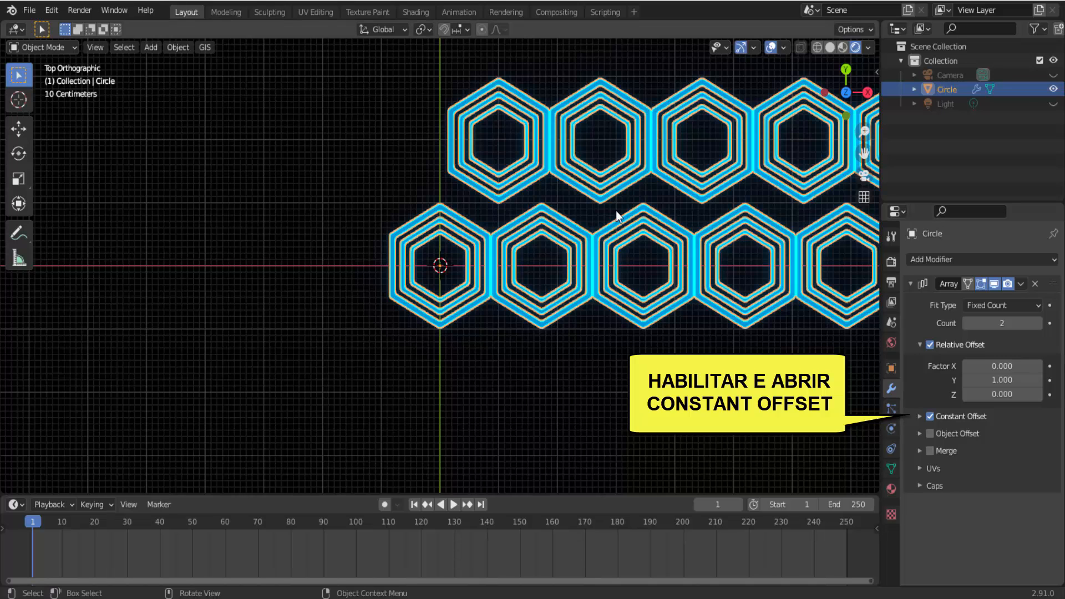
{"action": "left_click", "coordinate": [919, 416]}
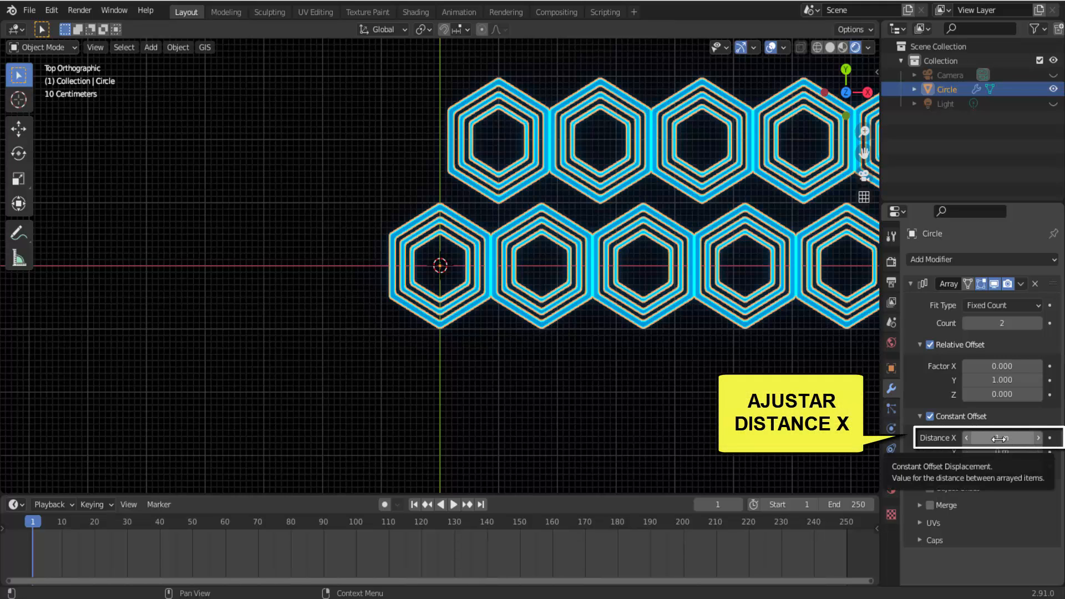
{"action": "left_click_drag", "start_coordinate": [998, 439], "coordinate": [985, 438]}
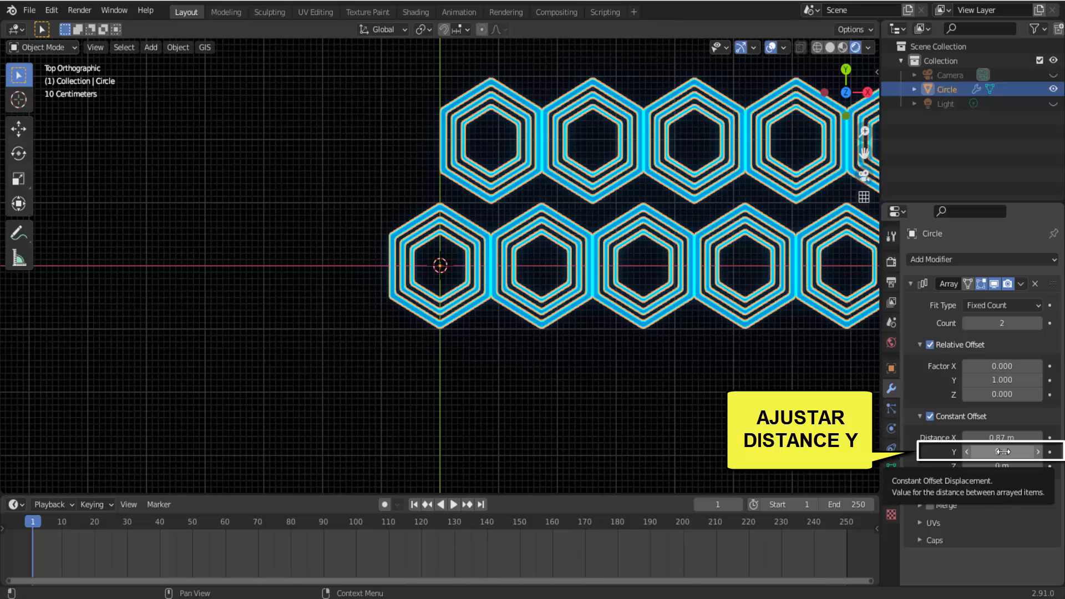
{"action": "left_click_drag", "start_coordinate": [1003, 452], "coordinate": [973, 452]}
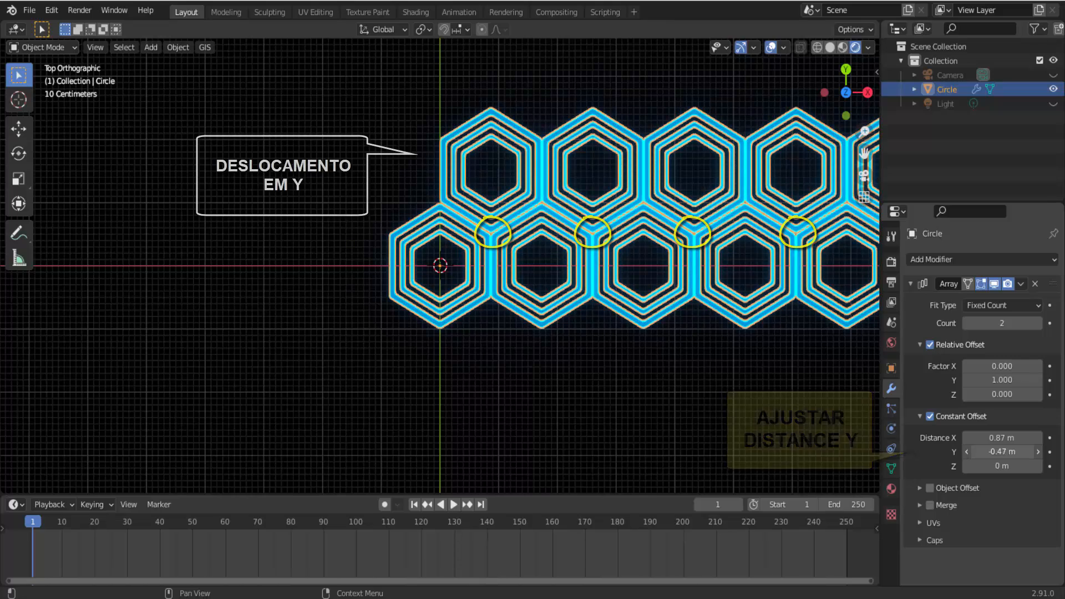
Step: Set the second Array modifier's count to 9 and apply the modifier
{"action": "scroll", "coordinate": [834, 402], "scroll_direction": "down", "scroll_amount": 7}
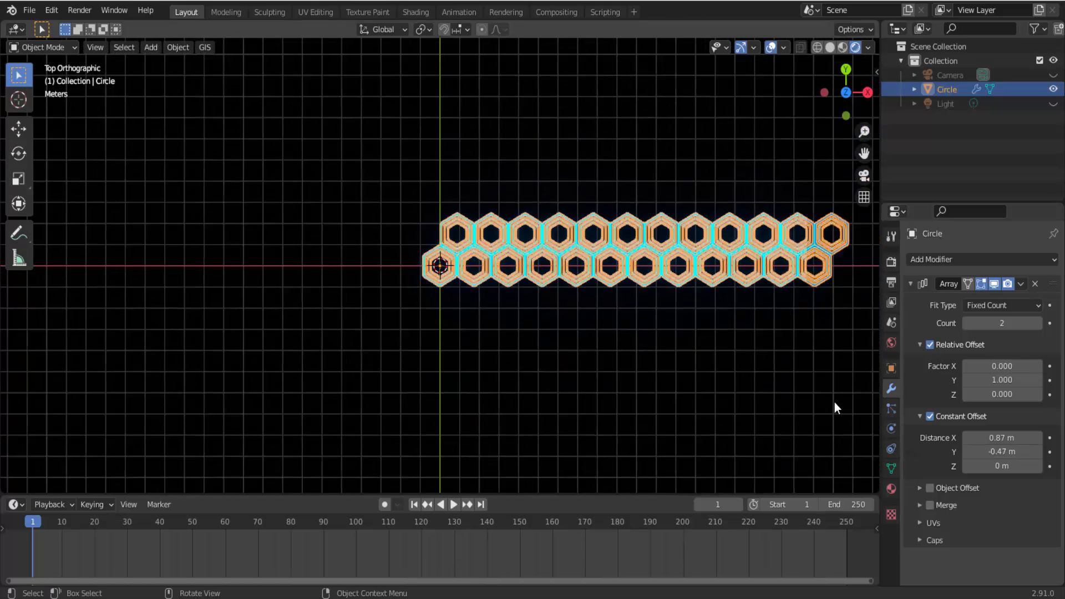
{"action": "left_click", "coordinate": [1039, 324]}
{"action": "left_click", "coordinate": [1038, 323]}
{"action": "left_click", "coordinate": [1038, 323]}
{"action": "left_click", "coordinate": [1038, 323]}
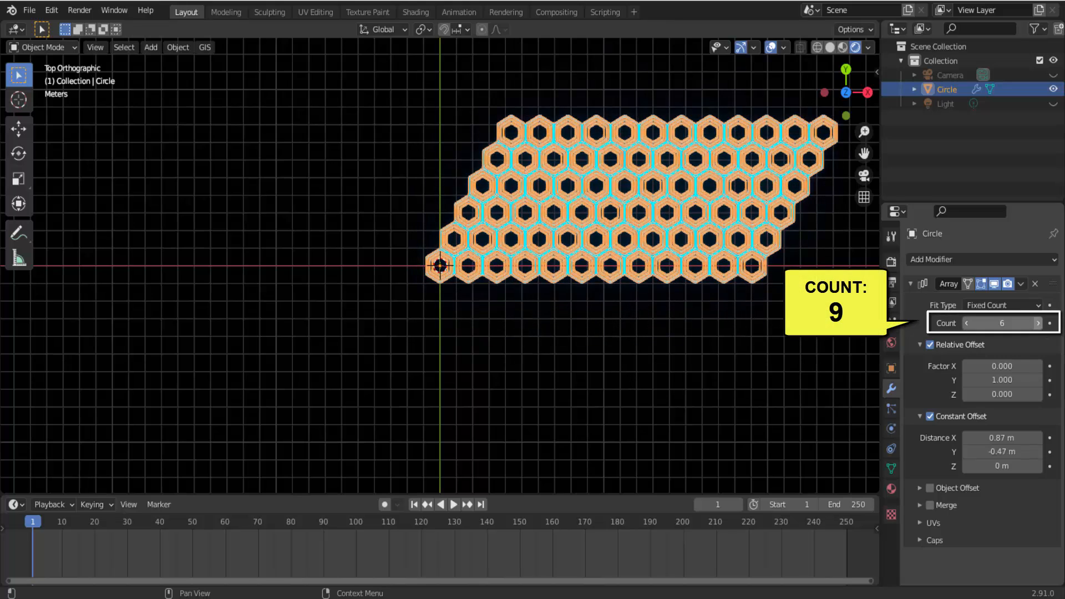
{"action": "left_click", "coordinate": [1038, 323]}
{"action": "left_click", "coordinate": [1038, 323]}
{"action": "left_click", "coordinate": [1038, 323]}
{"action": "scroll", "coordinate": [687, 354], "scroll_direction": "down", "scroll_amount": 2}
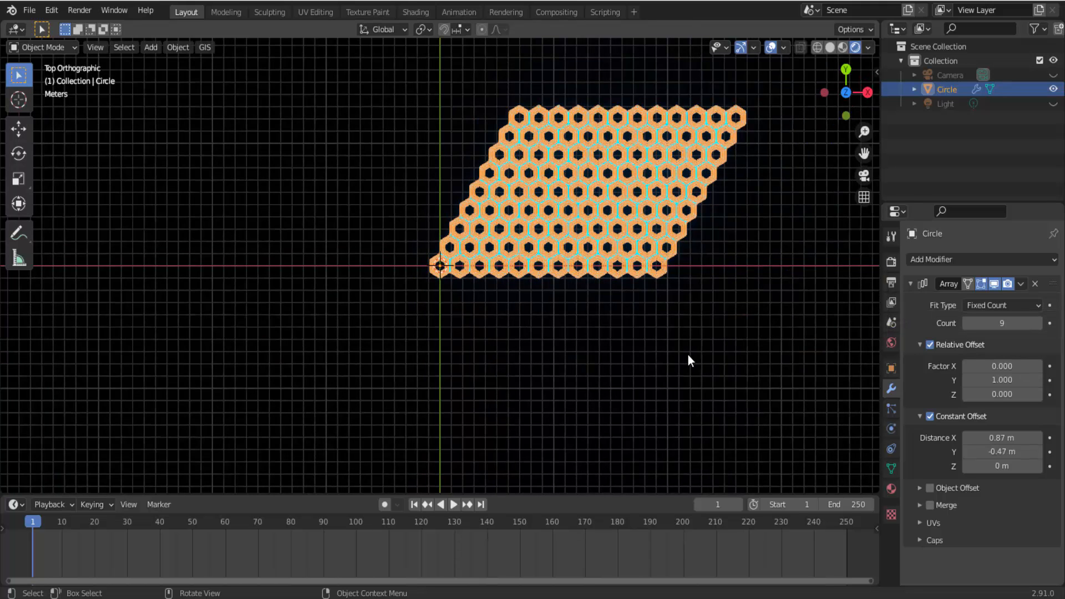
{"action": "left_click", "coordinate": [1021, 283]}
{"action": "left_click", "coordinate": [963, 297]}
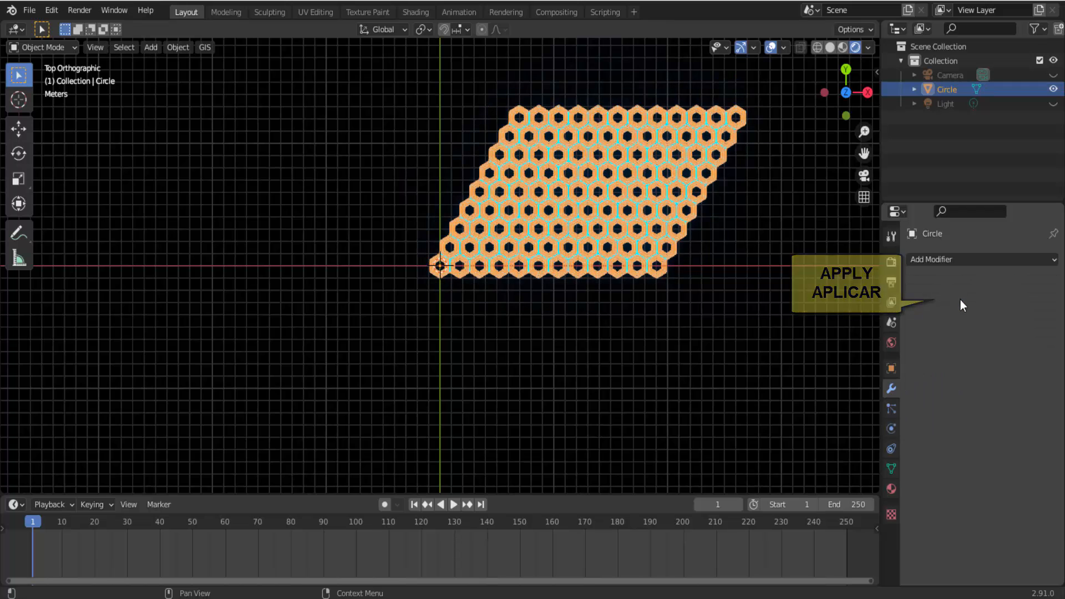
Step: Add an Edge Split modifier to the hexagon grid and apply it
{"action": "left_click", "coordinate": [956, 259]}
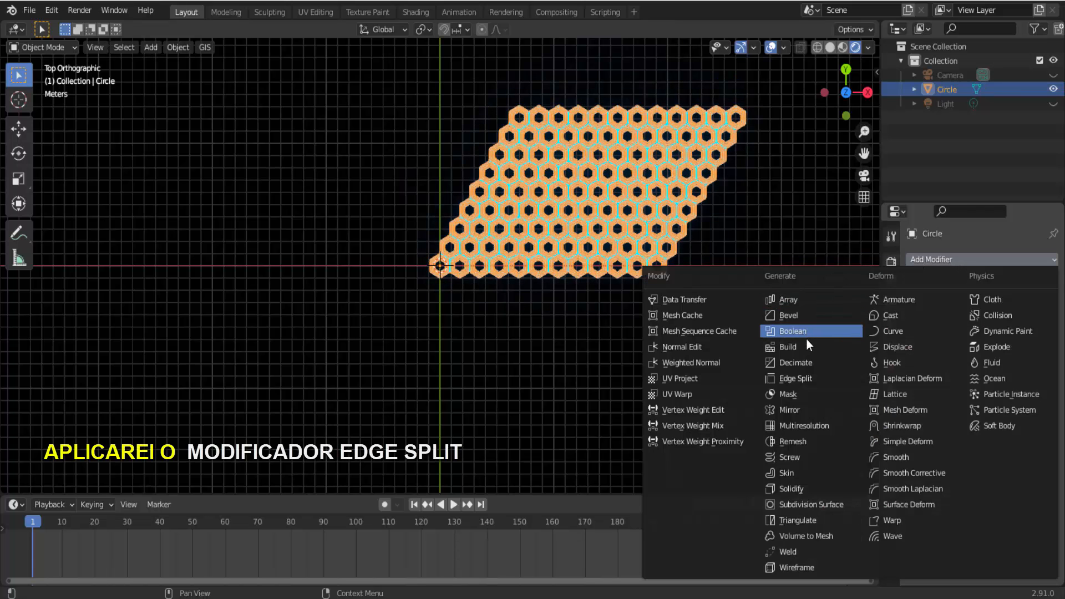
{"action": "left_click", "coordinate": [803, 378]}
{"action": "left_click", "coordinate": [1021, 284]}
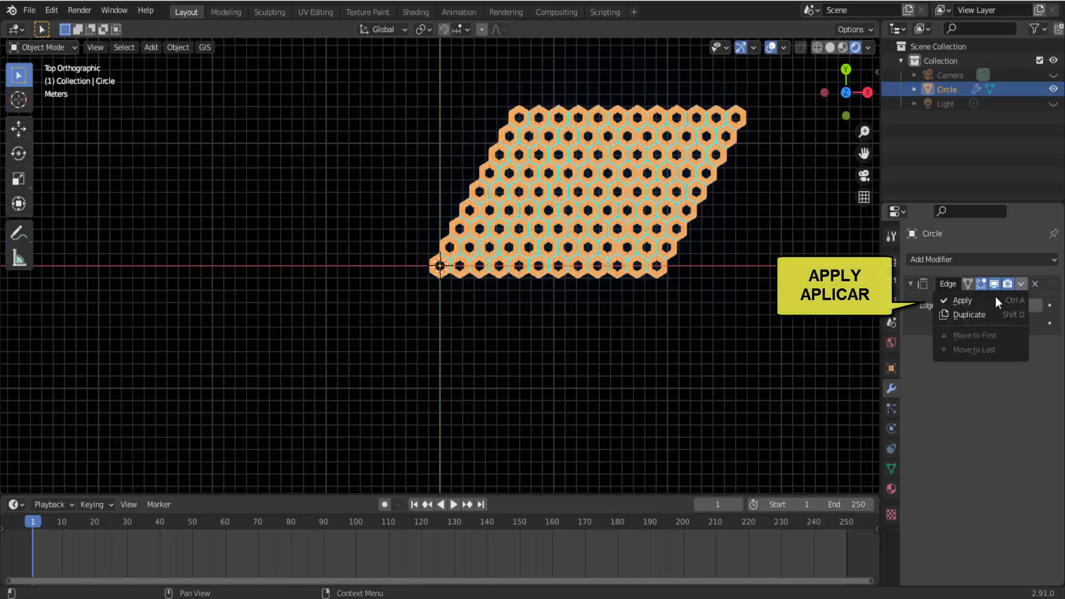
{"action": "left_click", "coordinate": [984, 301]}
Step: In Edit Mode, select the whole hexagon grid mesh and separate it by loose parts
{"action": "scroll", "coordinate": [535, 293], "scroll_direction": "up", "scroll_amount": 1}
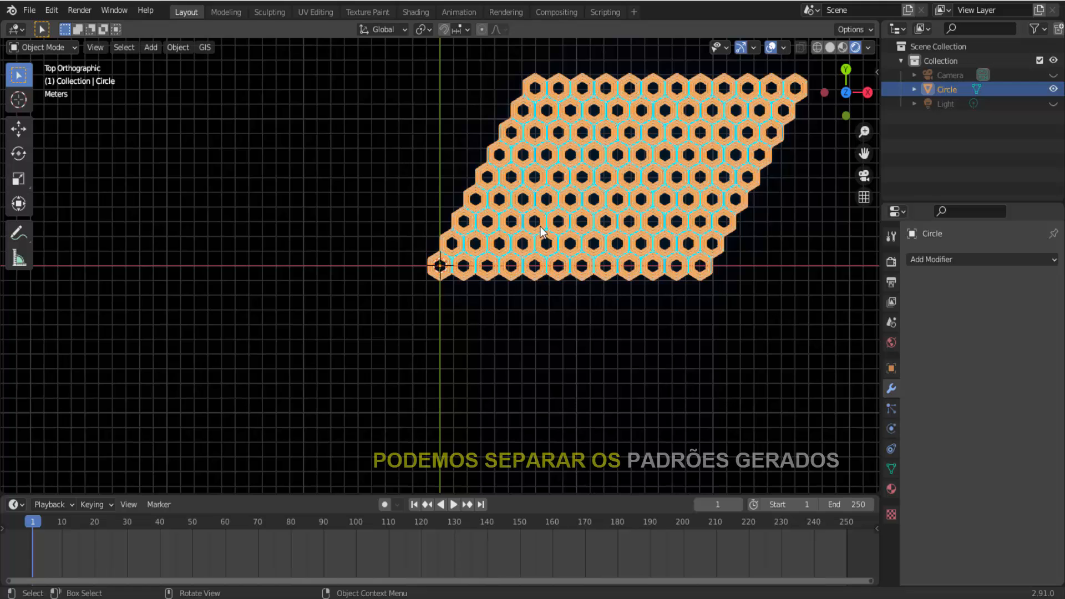
{"action": "left_click", "coordinate": [42, 48]}
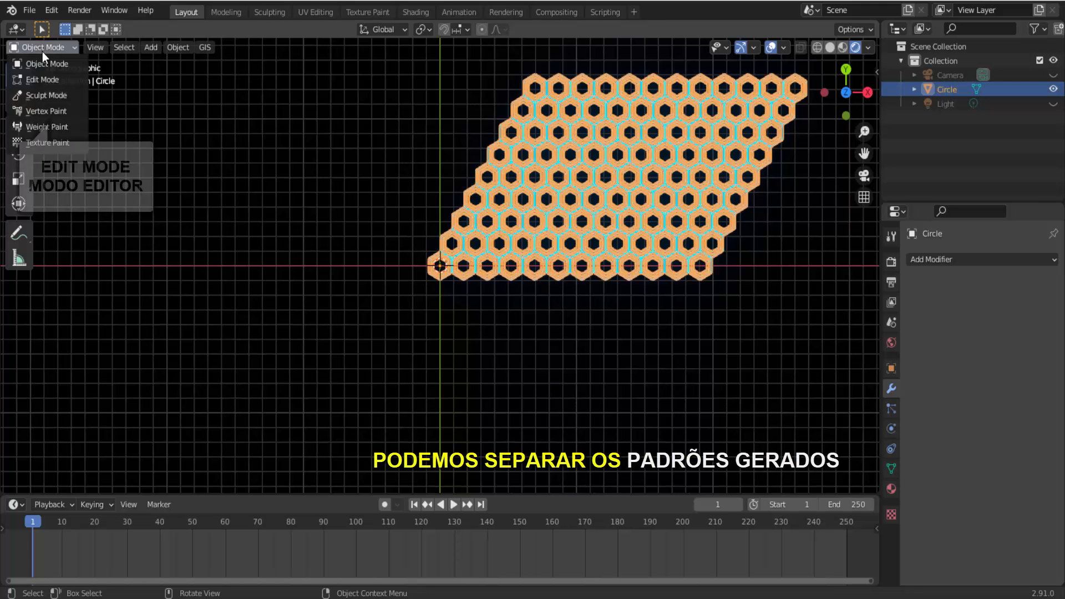
{"action": "left_click", "coordinate": [38, 81]}
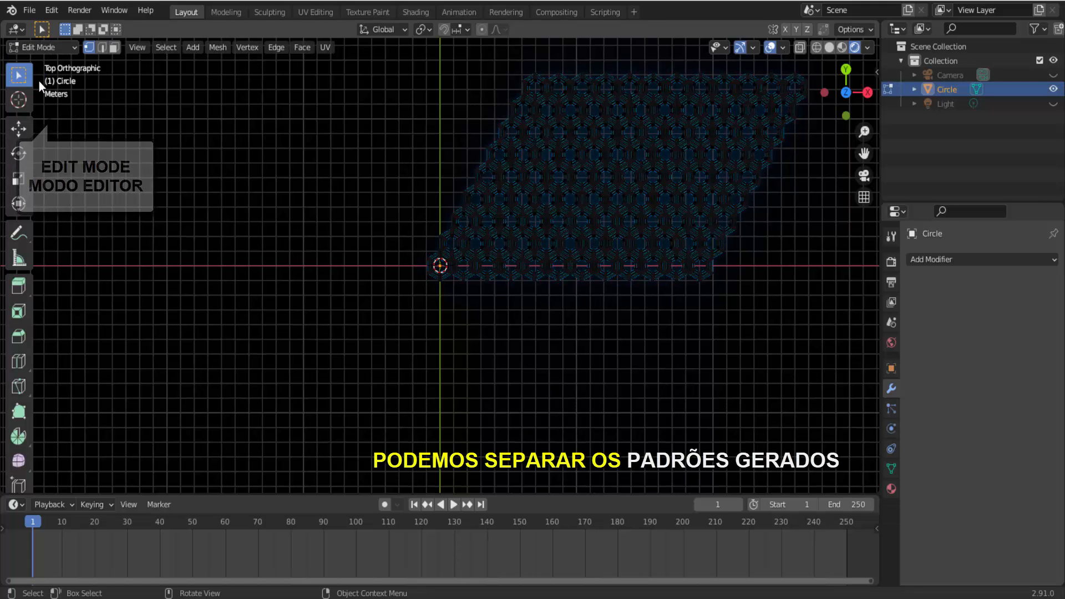
{"action": "scroll", "coordinate": [614, 352], "scroll_direction": "down", "scroll_amount": 2}
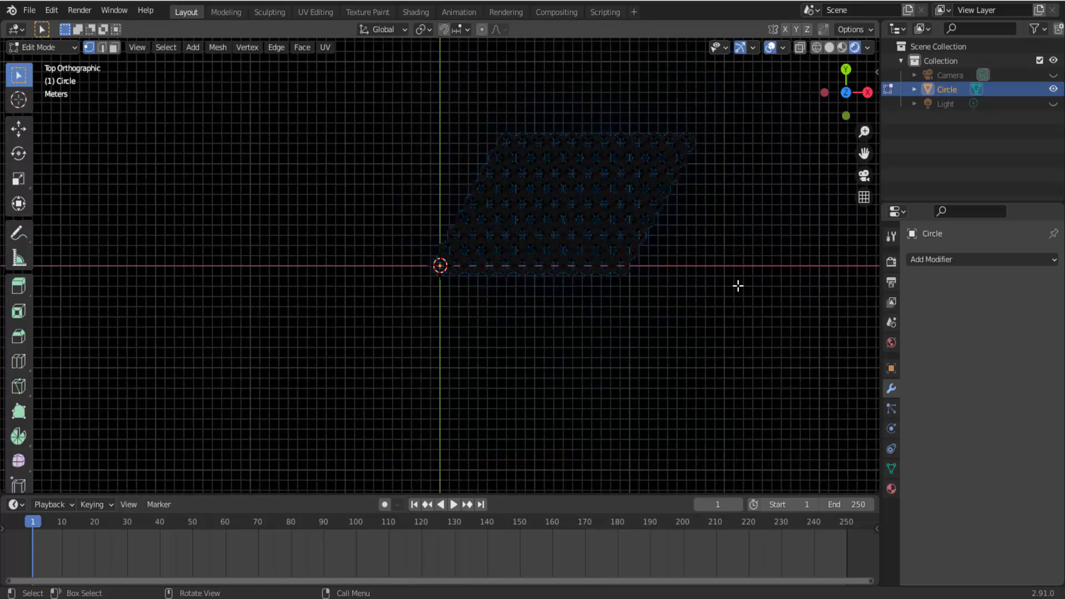
{"action": "key", "text": "a"}
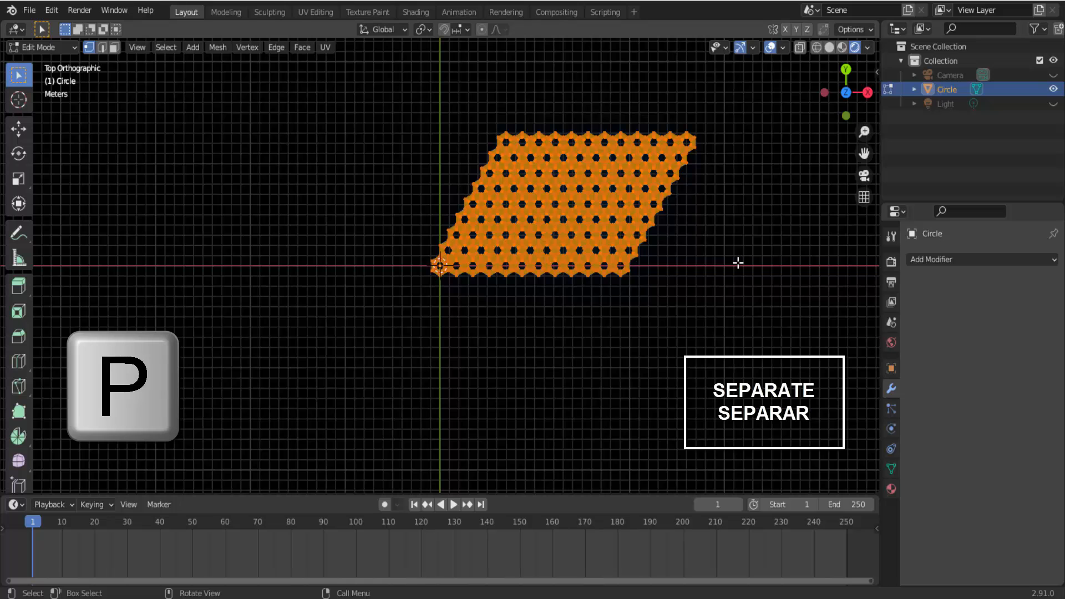
{"action": "key", "text": "p"}
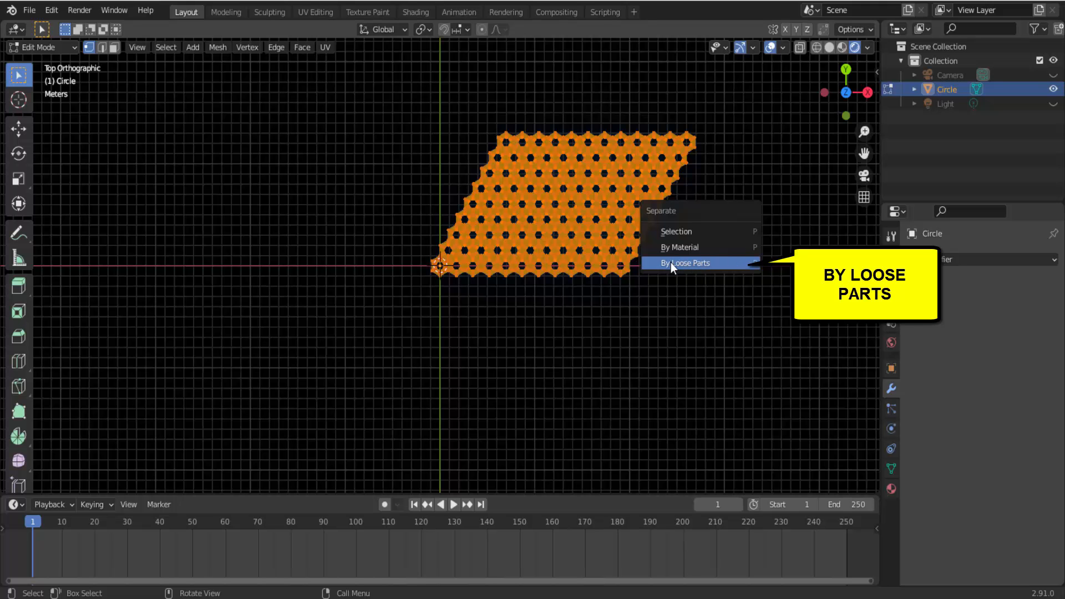
{"action": "left_click", "coordinate": [704, 264]}
Step: Return to Object Mode, centre the hexagon grid in the view and deselect all objects
{"action": "scroll", "coordinate": [515, 373], "scroll_direction": "up", "scroll_amount": 3}
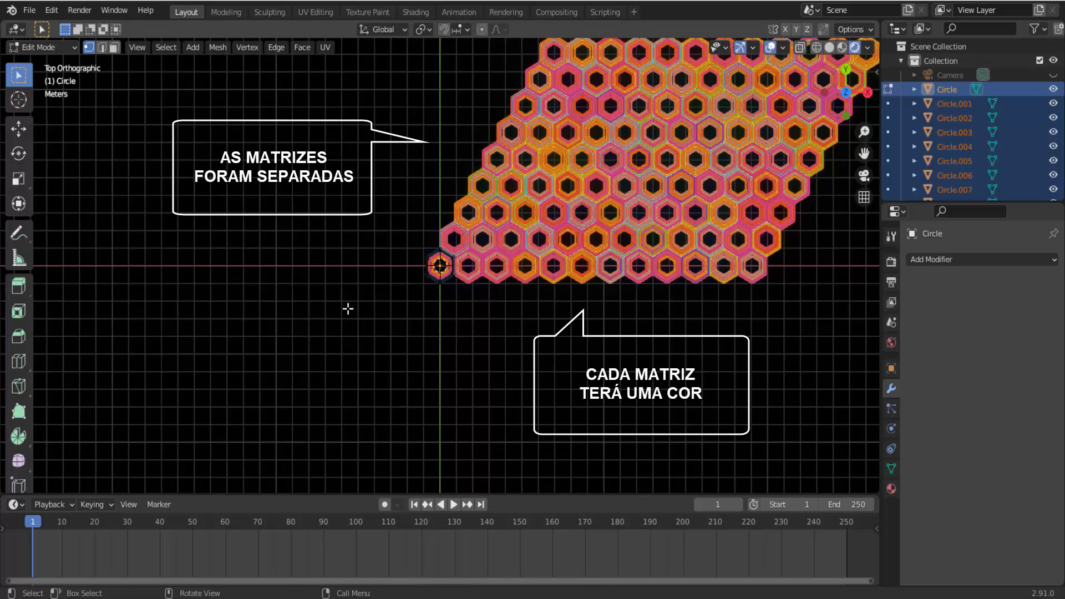
{"action": "left_click", "coordinate": [41, 47]}
{"action": "left_click", "coordinate": [39, 60]}
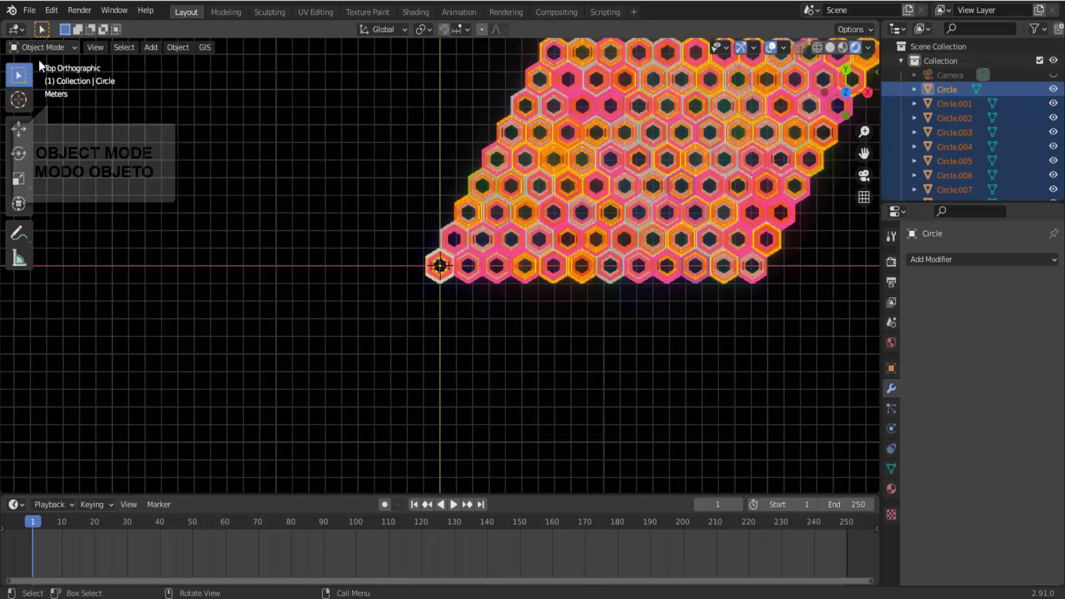
{"action": "scroll", "coordinate": [664, 364], "scroll_direction": "down", "scroll_amount": 2}
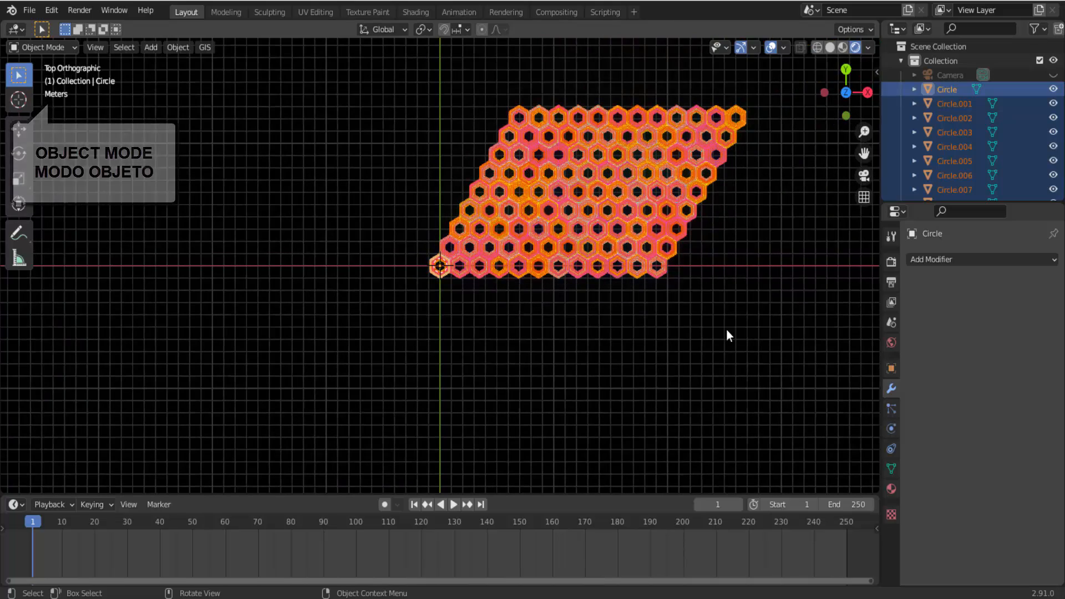
{"action": "left_click_drag", "start_coordinate": [863, 154], "coordinate": [745, 223]}
{"action": "scroll", "coordinate": [776, 311], "scroll_direction": "up", "scroll_amount": 4}
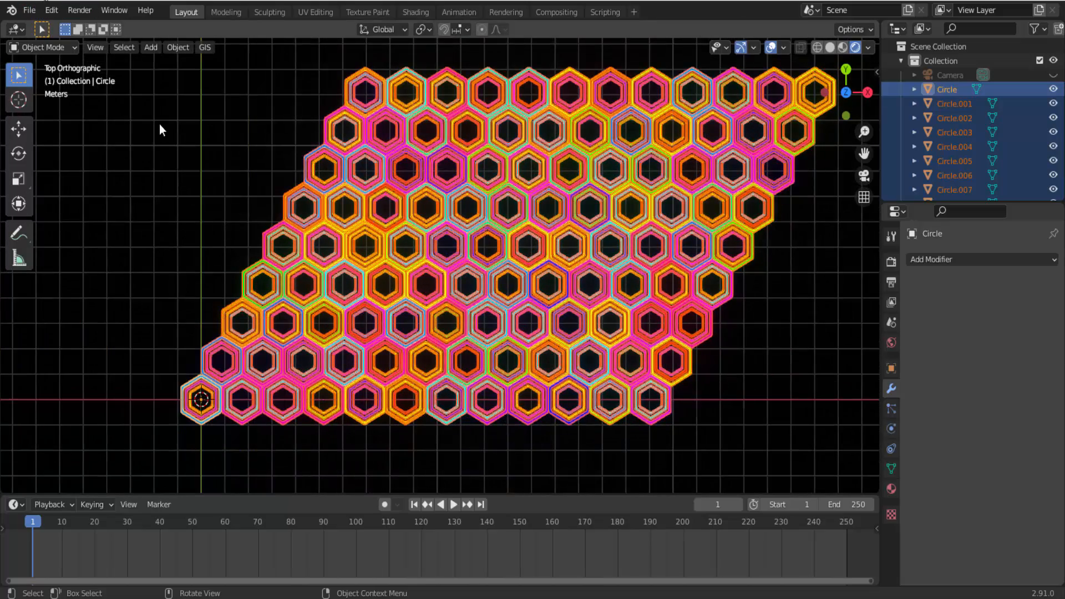
{"action": "key", "text": "alt+a"}
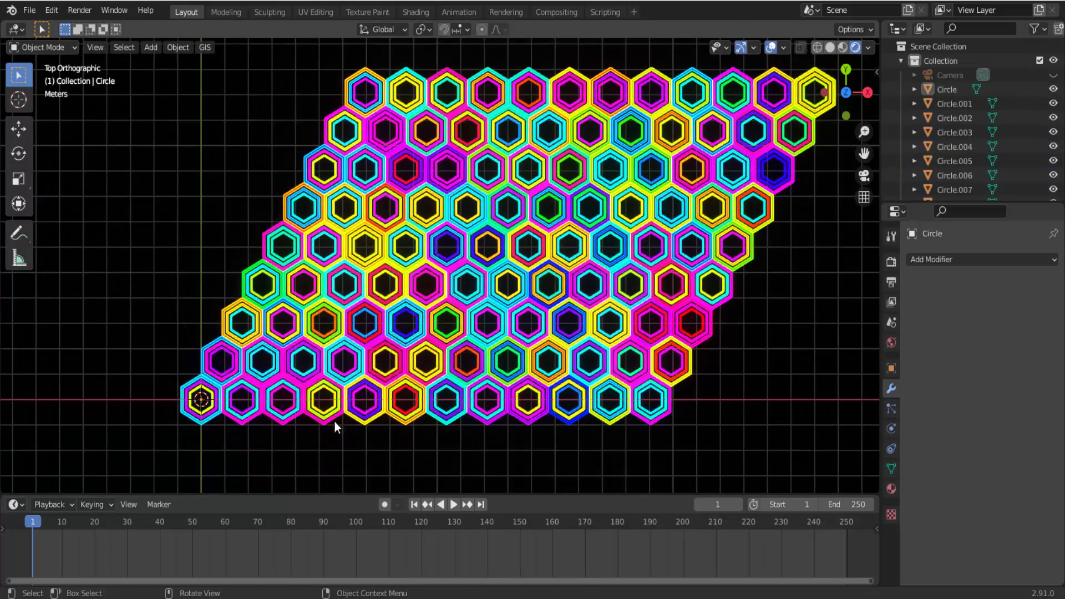
Step: Show the Shader Editor in an enlarged area below the viewport and set the Emission node's strength to 2.7
{"action": "left_click_drag", "start_coordinate": [551, 496], "coordinate": [544, 361]}
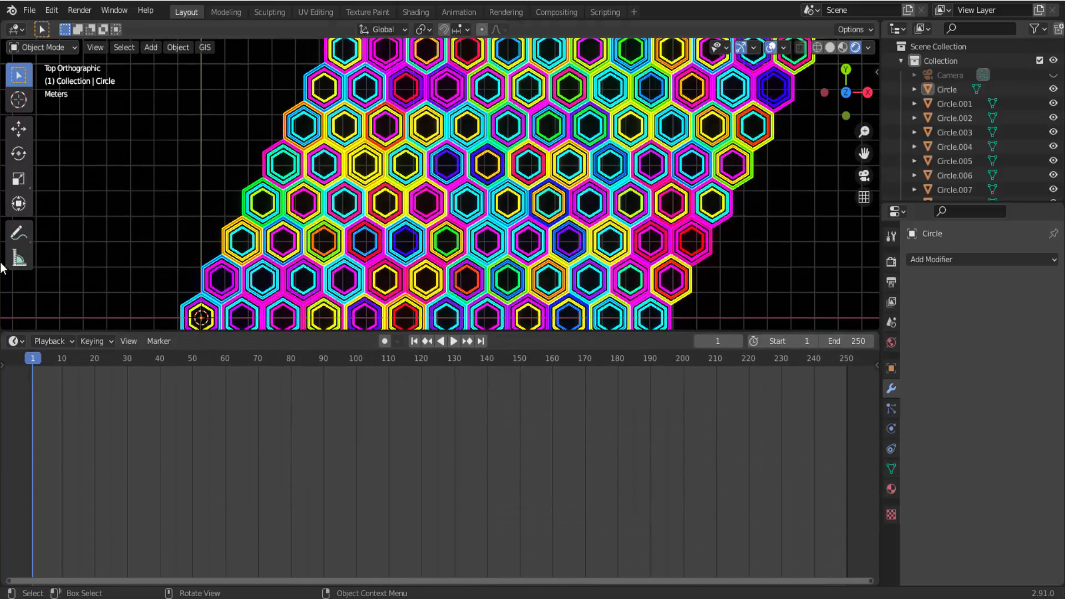
{"action": "left_click", "coordinate": [22, 340]}
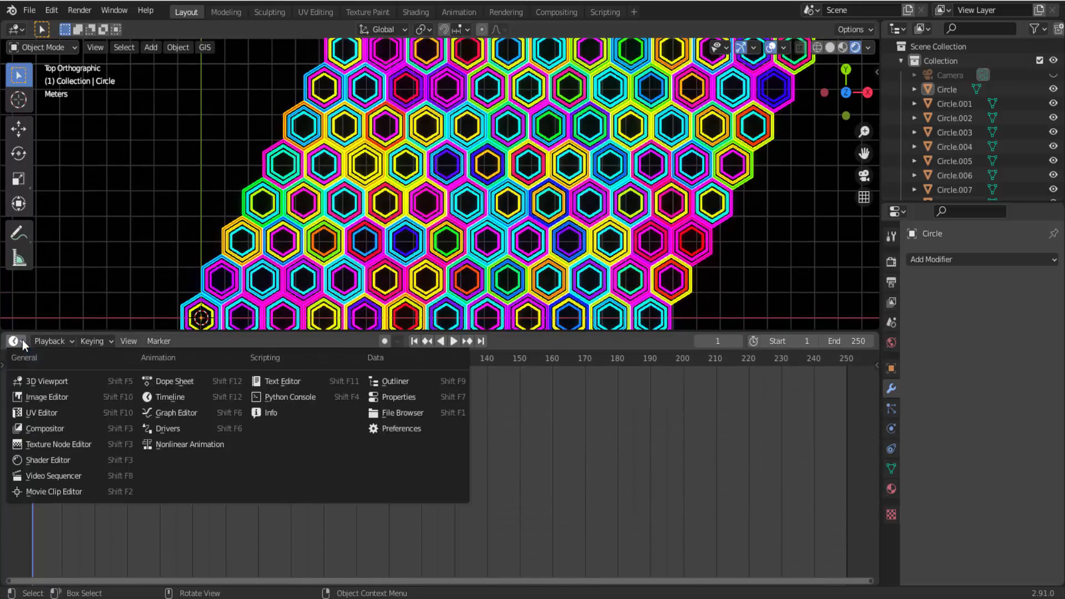
{"action": "left_click", "coordinate": [47, 460]}
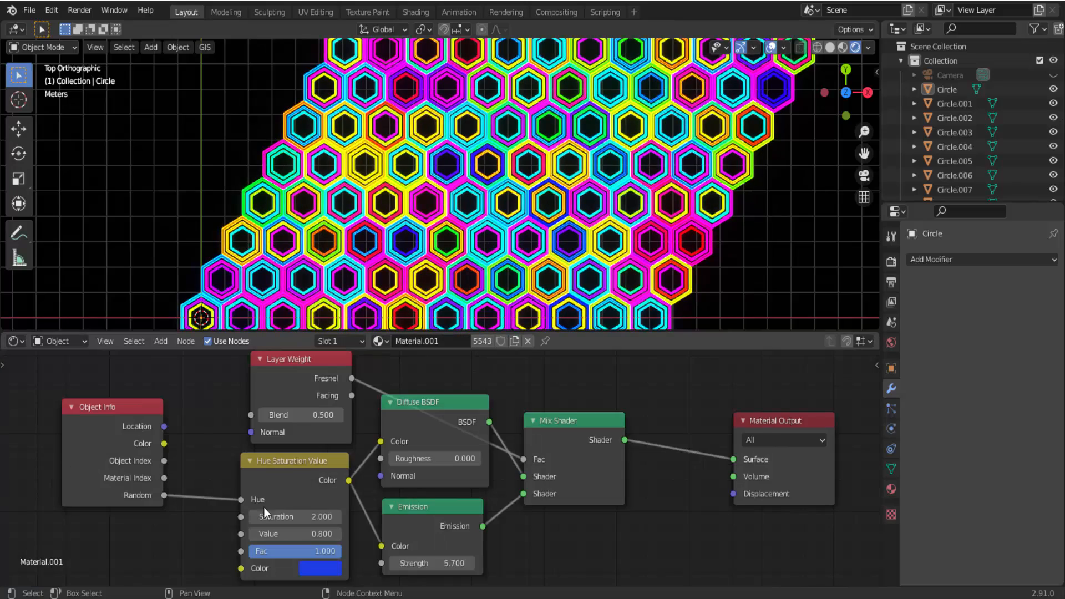
{"action": "mouse_move", "coordinate": [436, 565]}
{"action": "left_mouse_down"}
{"action": "mouse_move", "coordinate": [486, 566]}
{"action": "mouse_move", "coordinate": [416, 566]}
{"action": "left_mouse_up"}
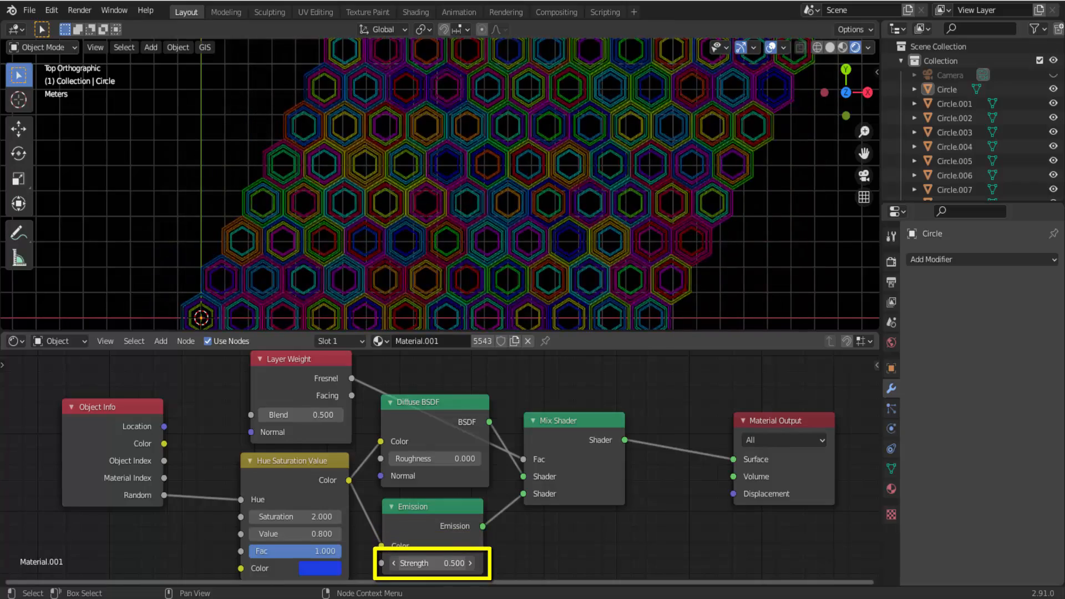
{"action": "left_click_drag", "start_coordinate": [416, 565], "coordinate": [426, 565]}
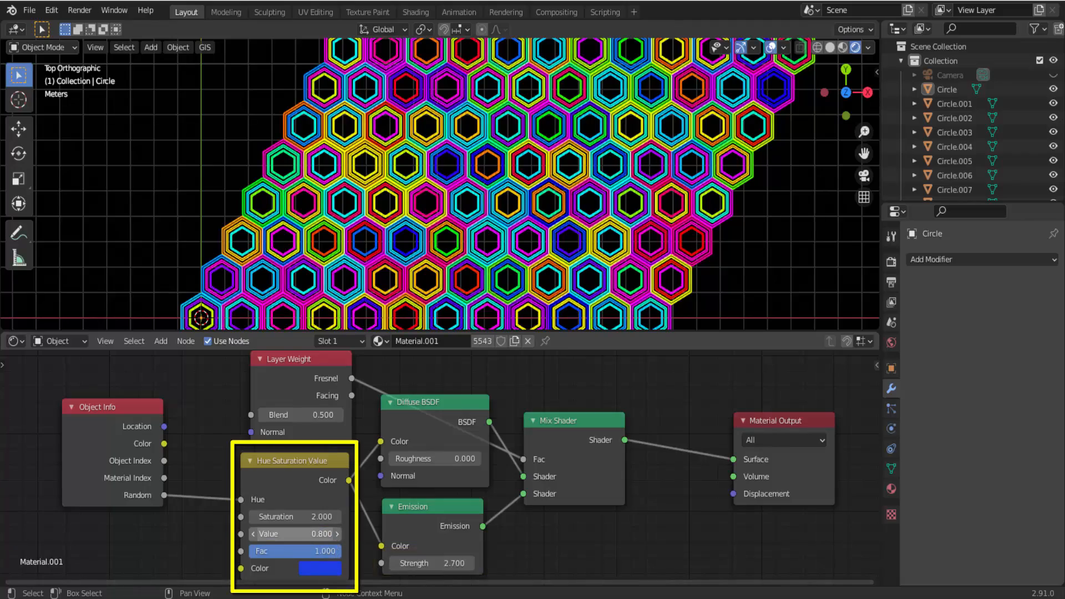
Step: Set the Value of the Hue Saturation Value node to 0.9 and enlarge the 3D viewport again
{"action": "left_click_drag", "start_coordinate": [294, 534], "coordinate": [292, 534]}
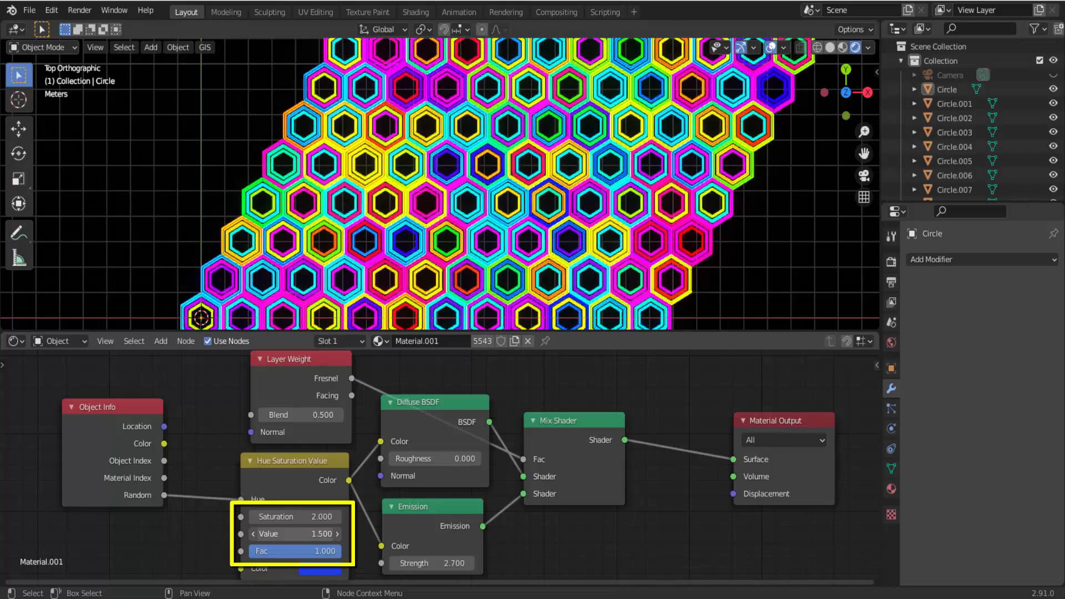
{"action": "left_click_drag", "start_coordinate": [295, 535], "coordinate": [293, 535]}
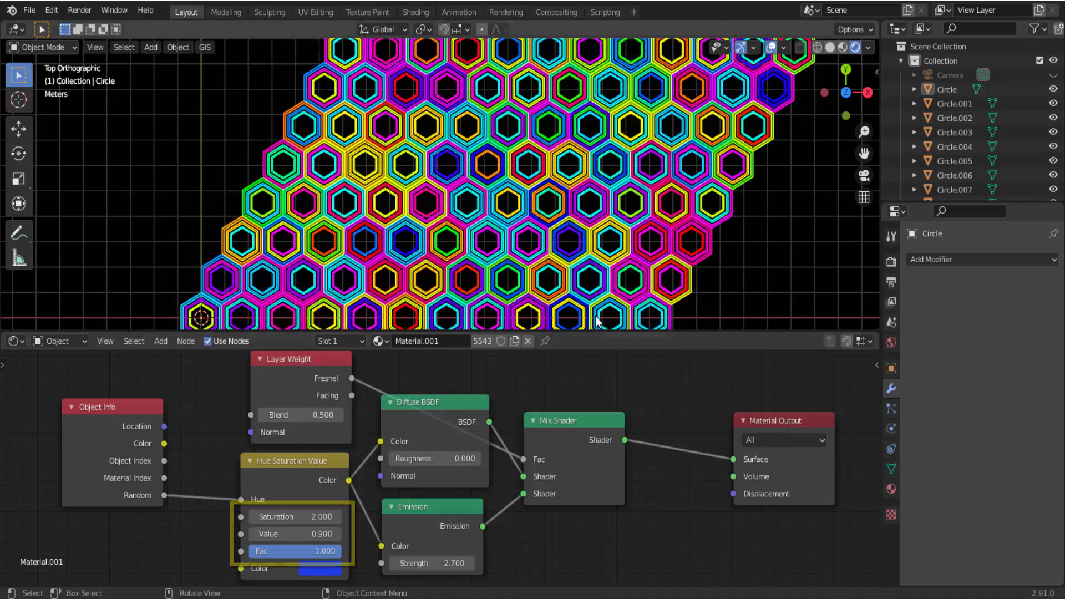
{"action": "left_click_drag", "start_coordinate": [626, 332], "coordinate": [608, 520]}
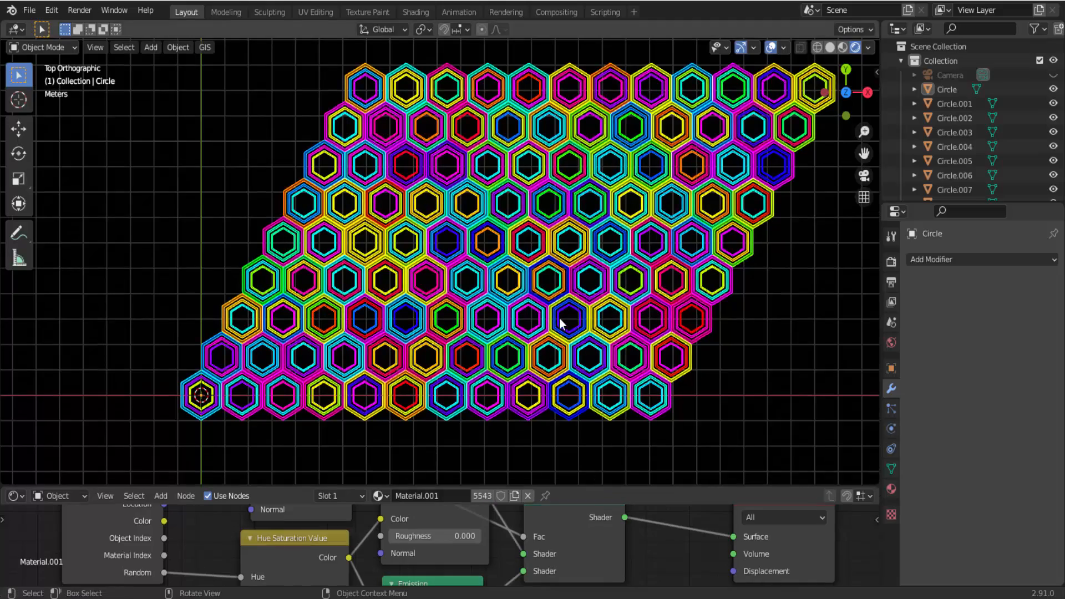
Step: Frame the hexagon grid from above, unhide the camera and align the active camera to the view
{"action": "scroll", "coordinate": [559, 319], "scroll_direction": "up", "scroll_amount": 1}
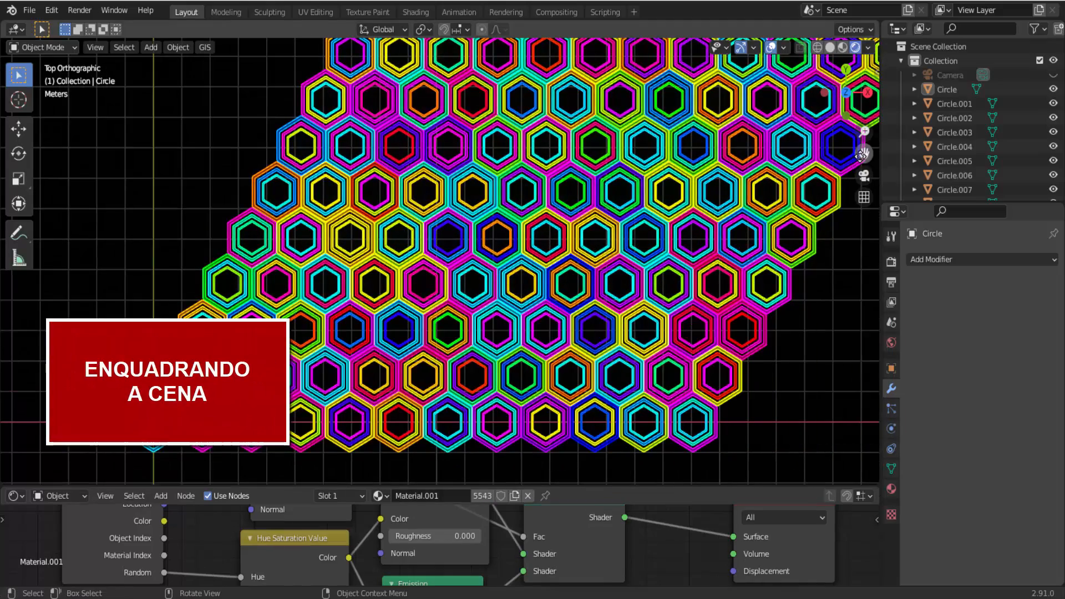
{"action": "left_click_drag", "start_coordinate": [861, 154], "coordinate": [792, 173]}
{"action": "left_click", "coordinate": [1052, 77]}
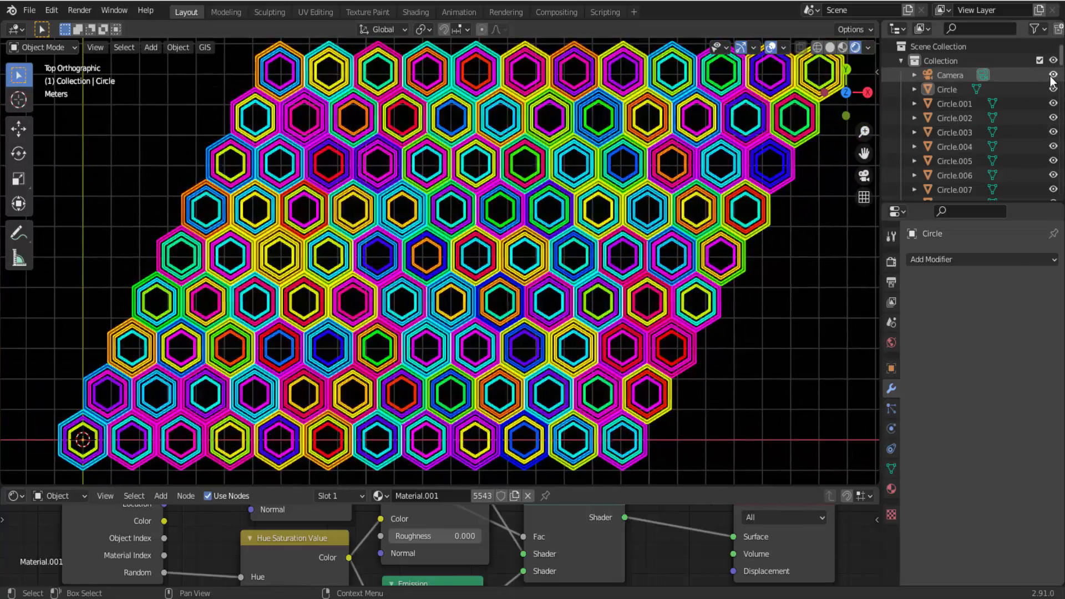
{"action": "left_click", "coordinate": [96, 50]}
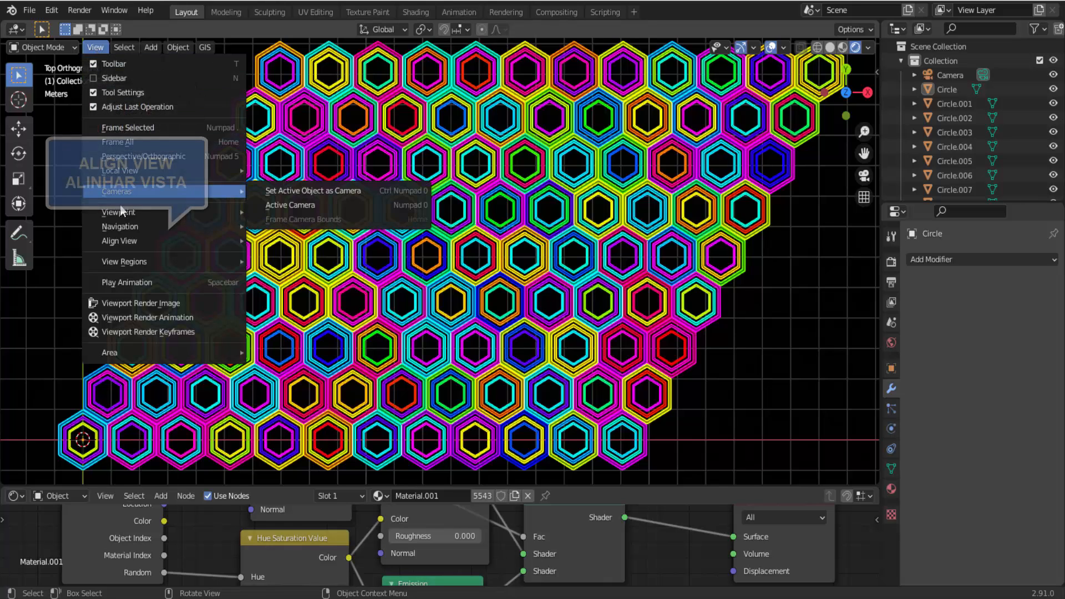
{"action": "mouse_move", "coordinate": [136, 245]}
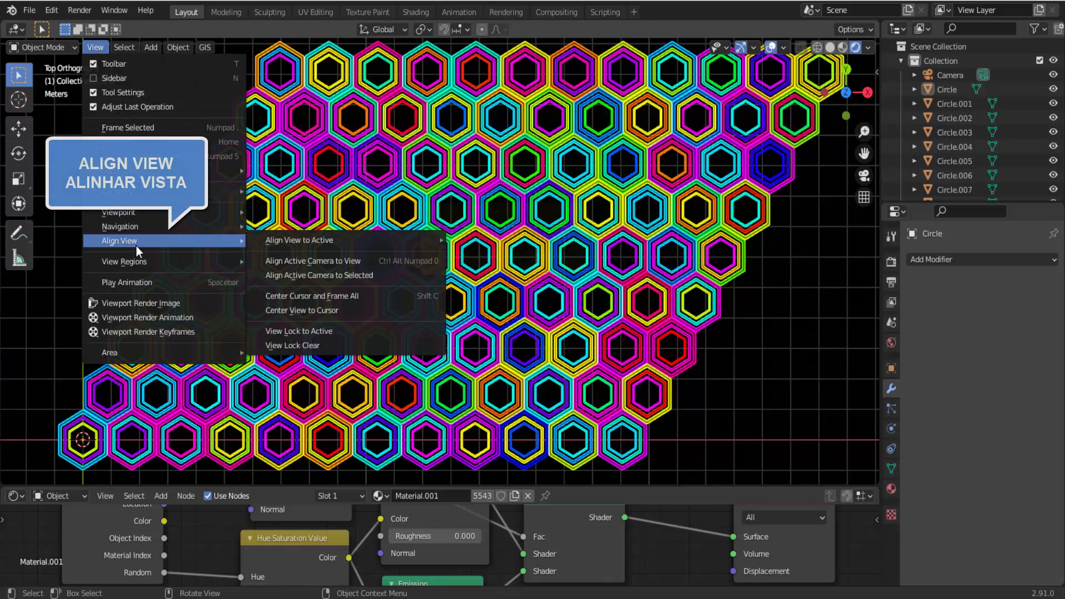
{"action": "left_click", "coordinate": [311, 262]}
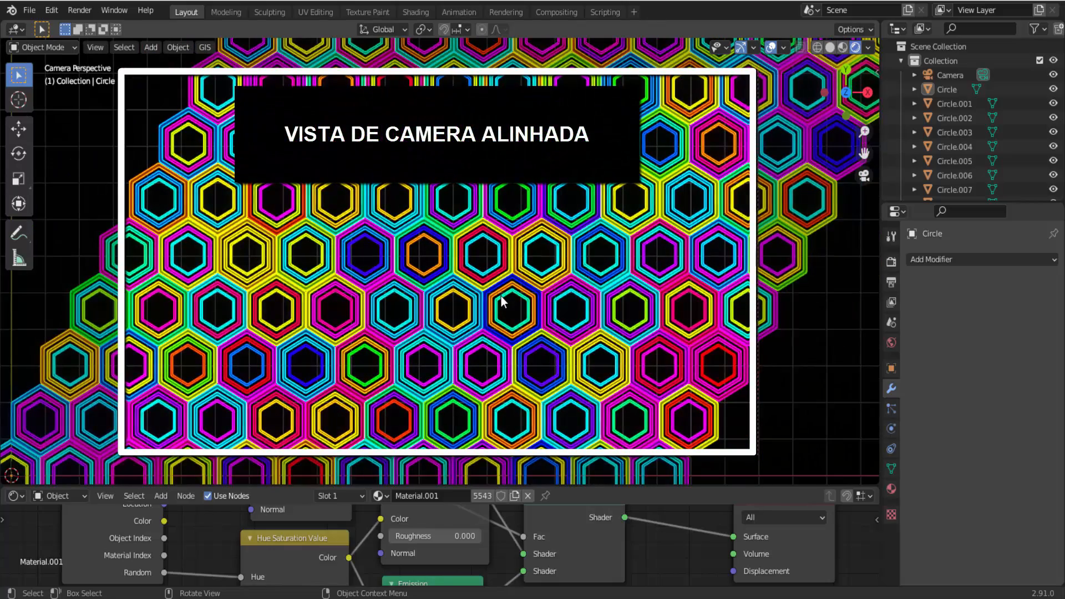
Step: Fill the camera view with the hexagon pattern and render a still image
{"action": "scroll", "coordinate": [500, 298], "scroll_direction": "up", "scroll_amount": 1}
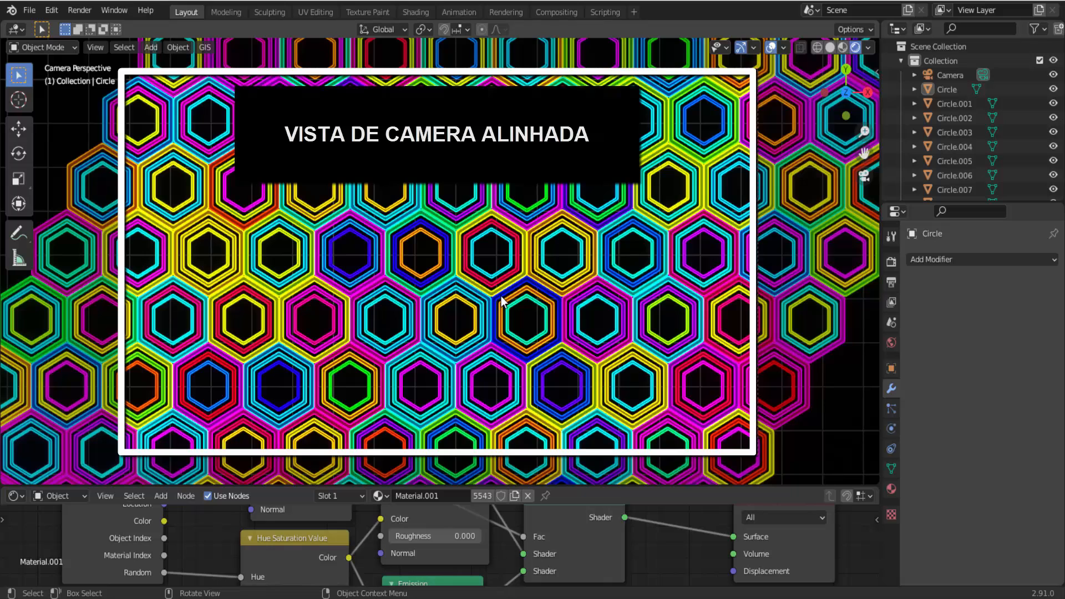
{"action": "left_click", "coordinate": [82, 12]}
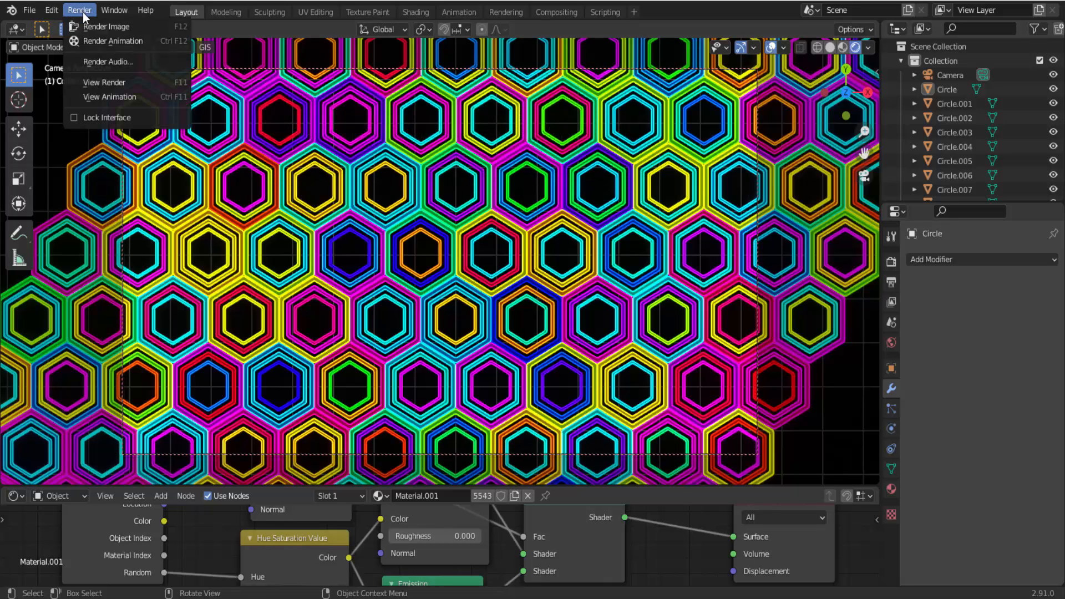
{"action": "left_click", "coordinate": [89, 28]}
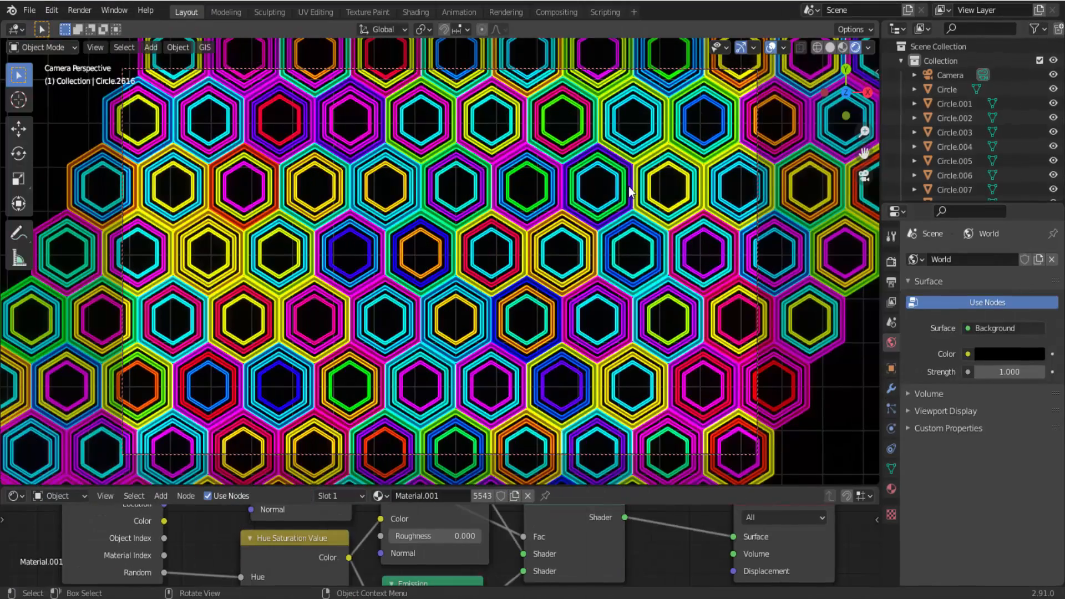
Step: Leave the camera view, select all objects and set their origins to their geometry
{"action": "left_click", "coordinate": [864, 177]}
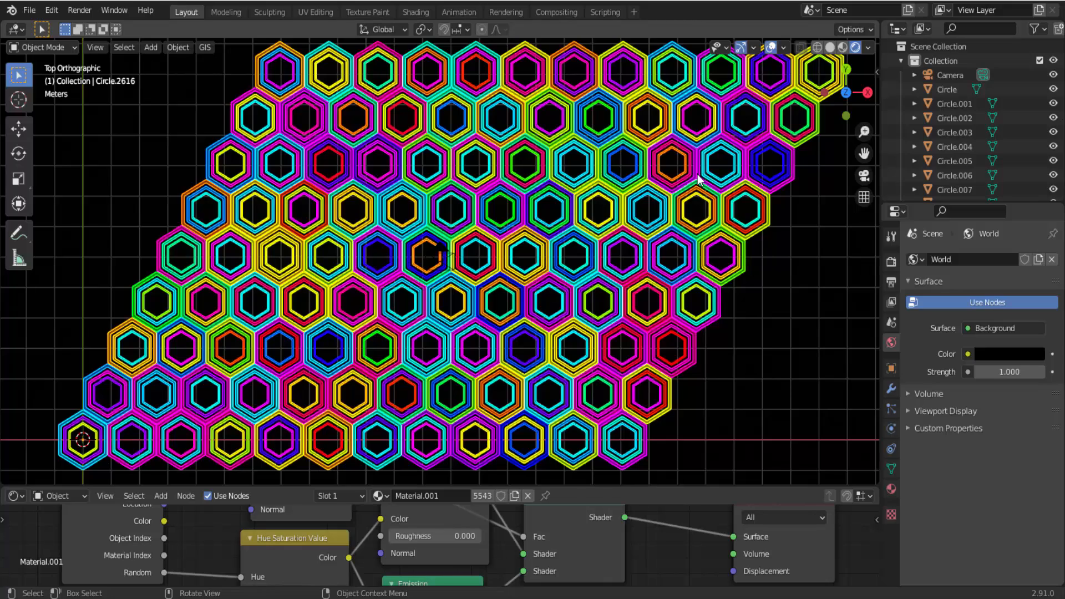
{"action": "key", "text": "a"}
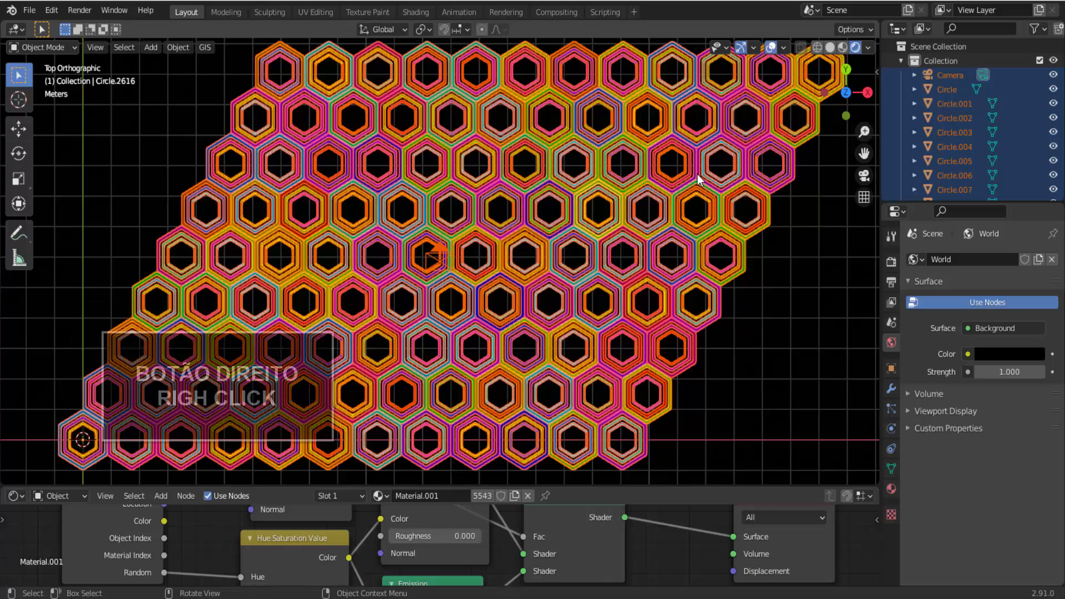
{"action": "right_click", "coordinate": [698, 176]}
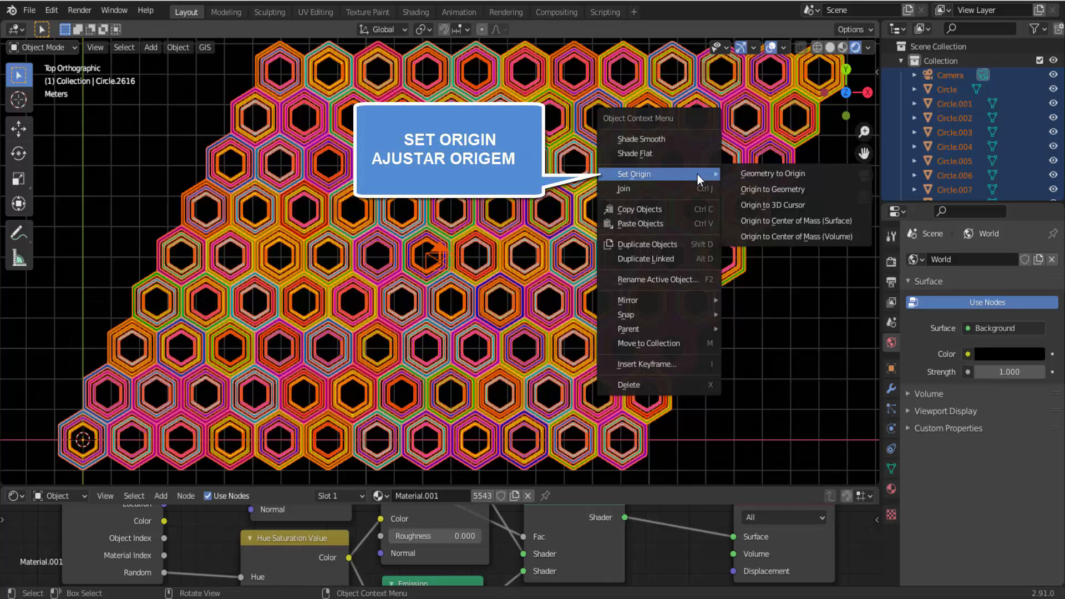
{"action": "left_click", "coordinate": [790, 192]}
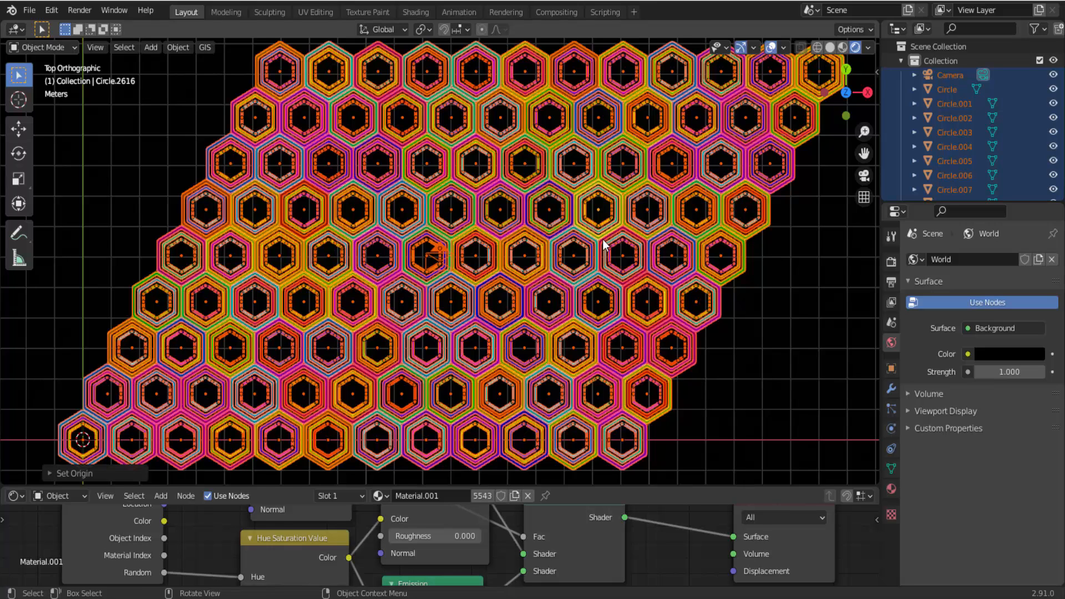
Step: Set the transform pivot point to Individual Origins
{"action": "left_click", "coordinate": [425, 30]}
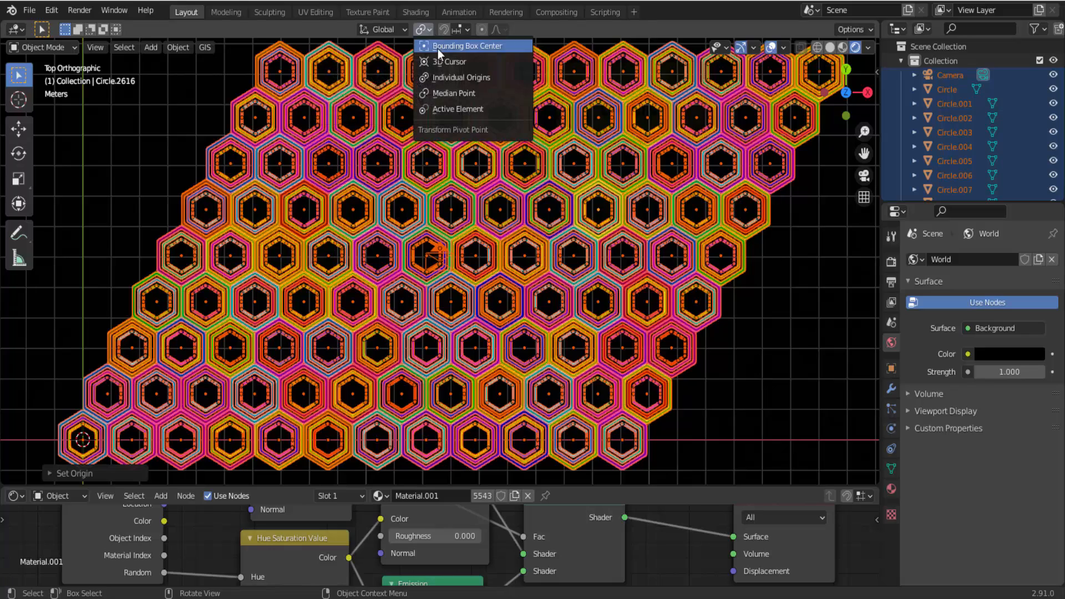
{"action": "left_click", "coordinate": [449, 78]}
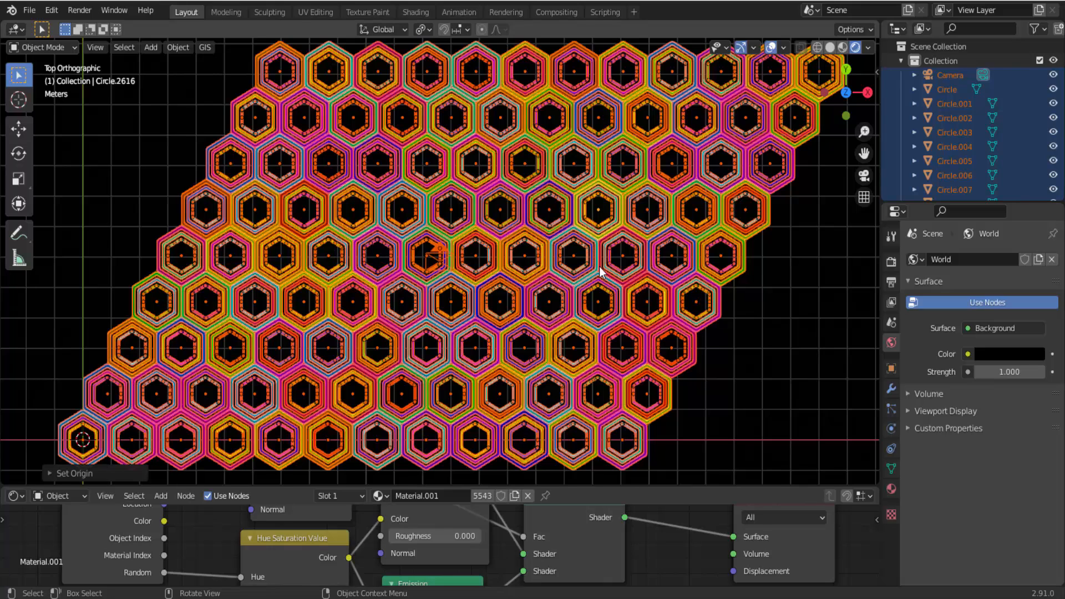
{"action": "scroll", "coordinate": [599, 271], "scroll_direction": "down", "scroll_amount": 1}
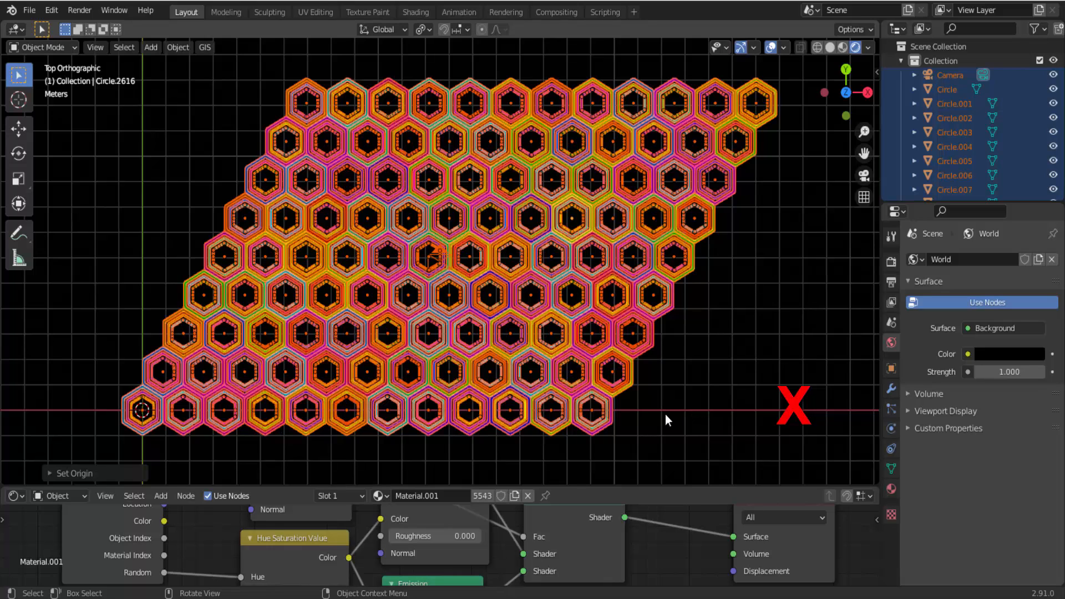
{"action": "key", "text": "r"}
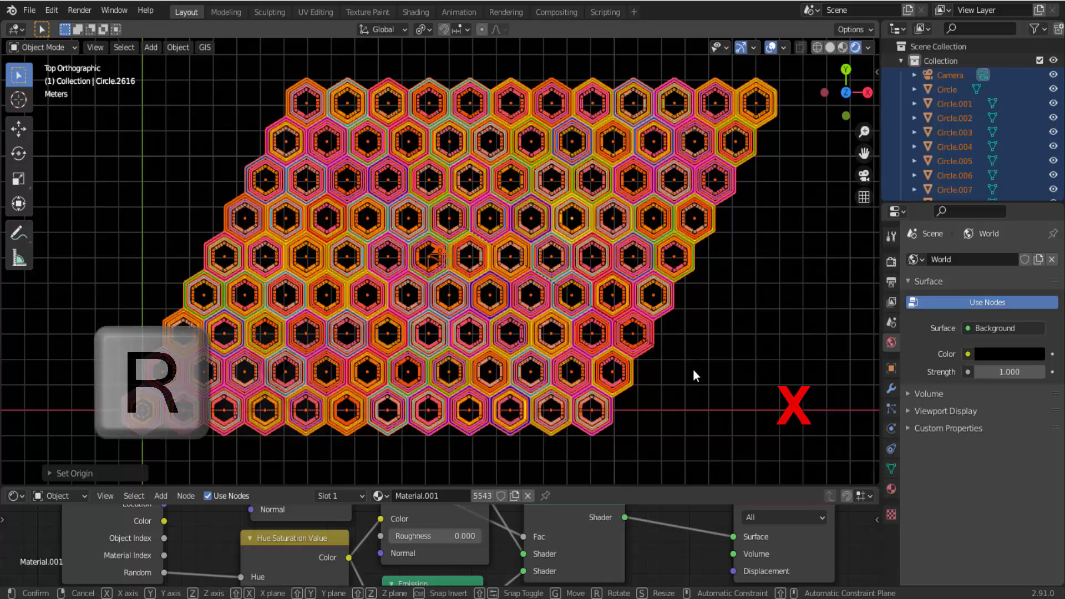
{"action": "key", "text": "x"}
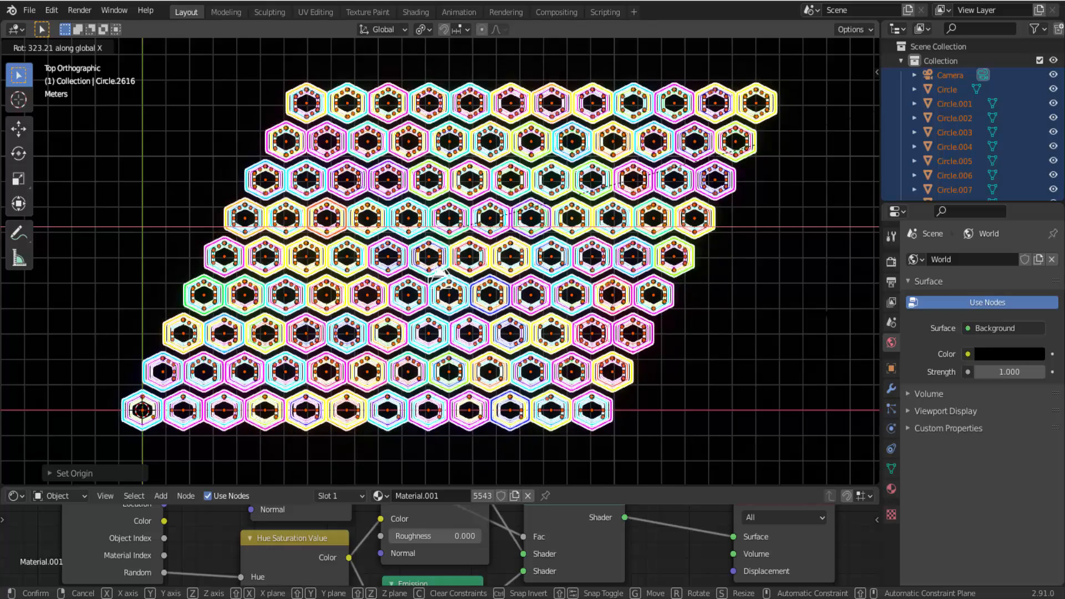
{"action": "left_click", "coordinate": [435, 257]}
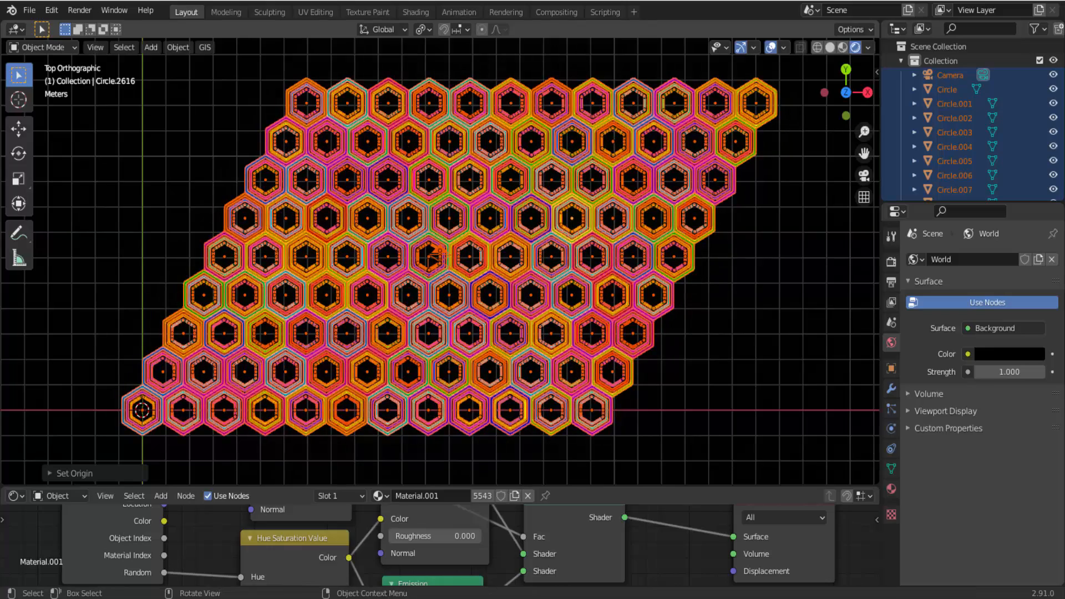
Step: Hide the camera and switch the Shader Editor area to the Timeline
{"action": "left_click", "coordinate": [1057, 75]}
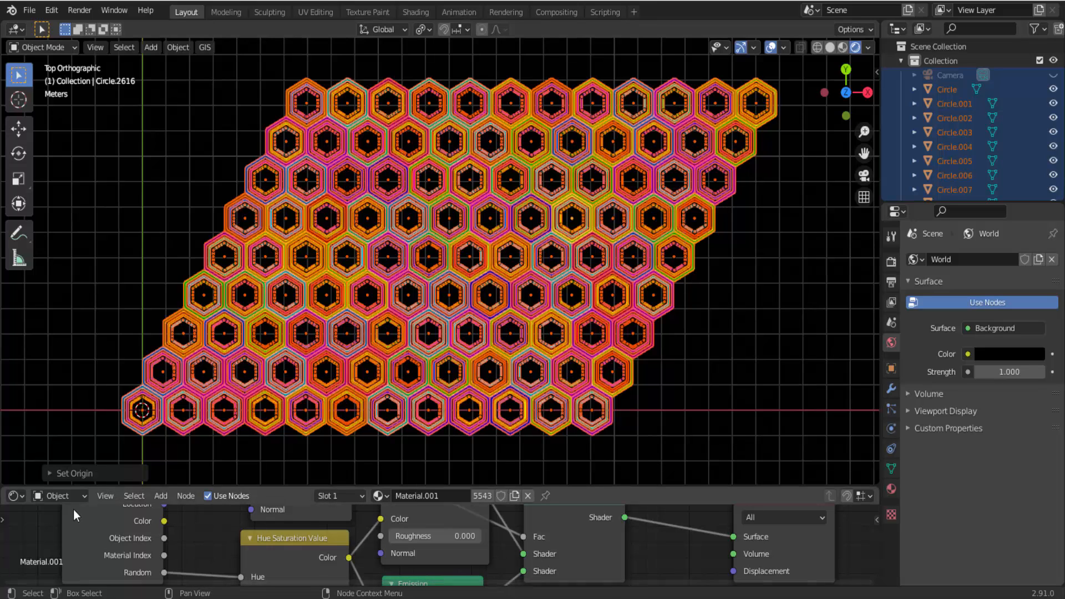
{"action": "left_click", "coordinate": [22, 496]}
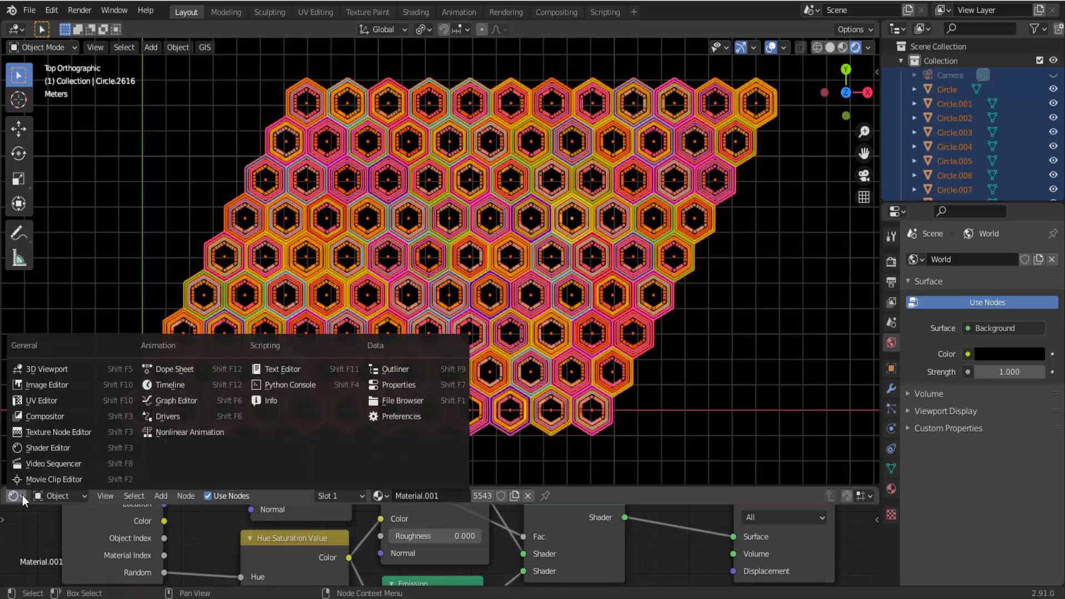
{"action": "left_click", "coordinate": [172, 384]}
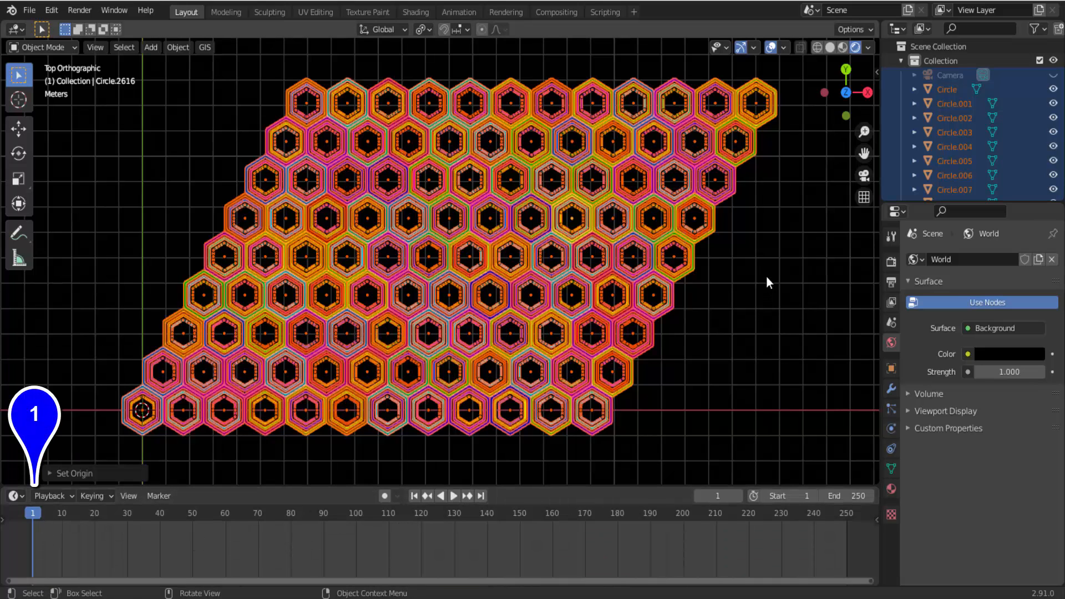
Step: Insert a Rotation keyframe at frame 1 for all the selected hexagon parts
{"action": "key", "text": "i"}
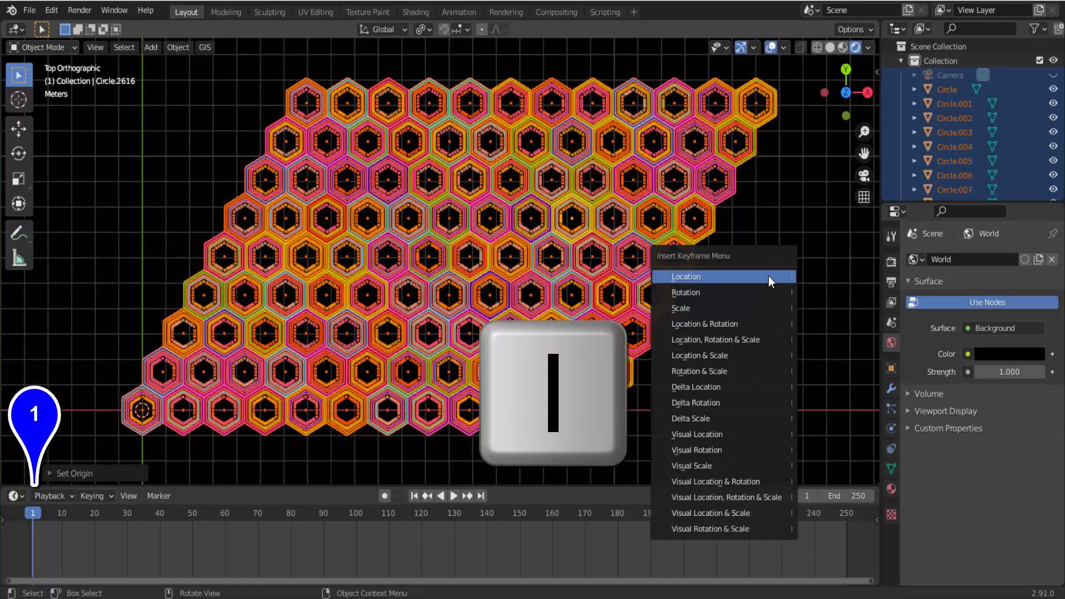
{"action": "left_click", "coordinate": [747, 295]}
{"action": "key", "text": "a"}
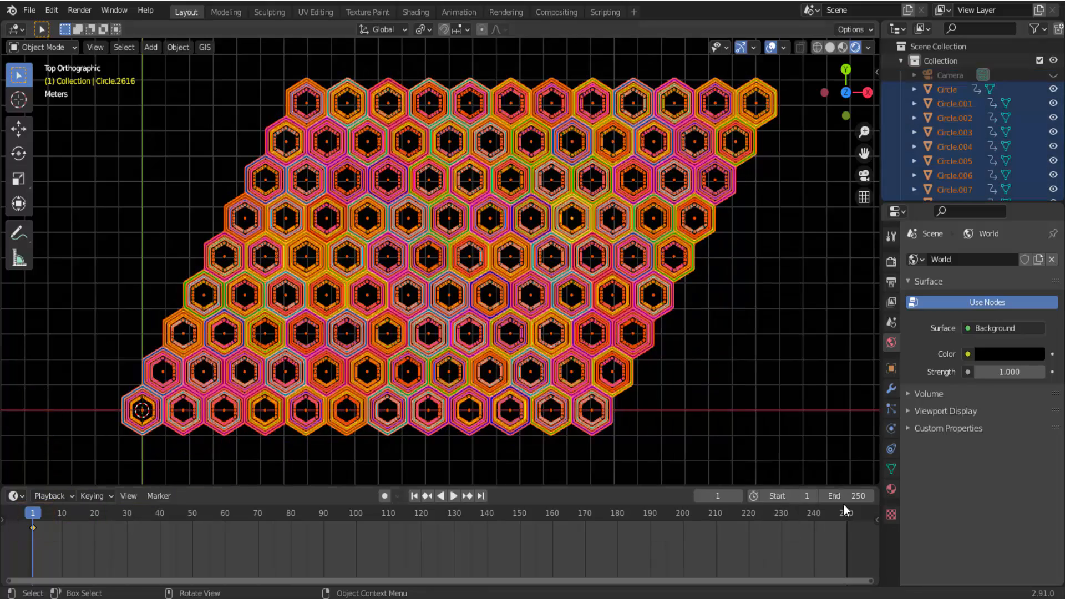
Step: At frame 250, rotate all the selected hexagon parts 360° about the global X axis and insert a Rotation keyframe
{"action": "left_click", "coordinate": [848, 520]}
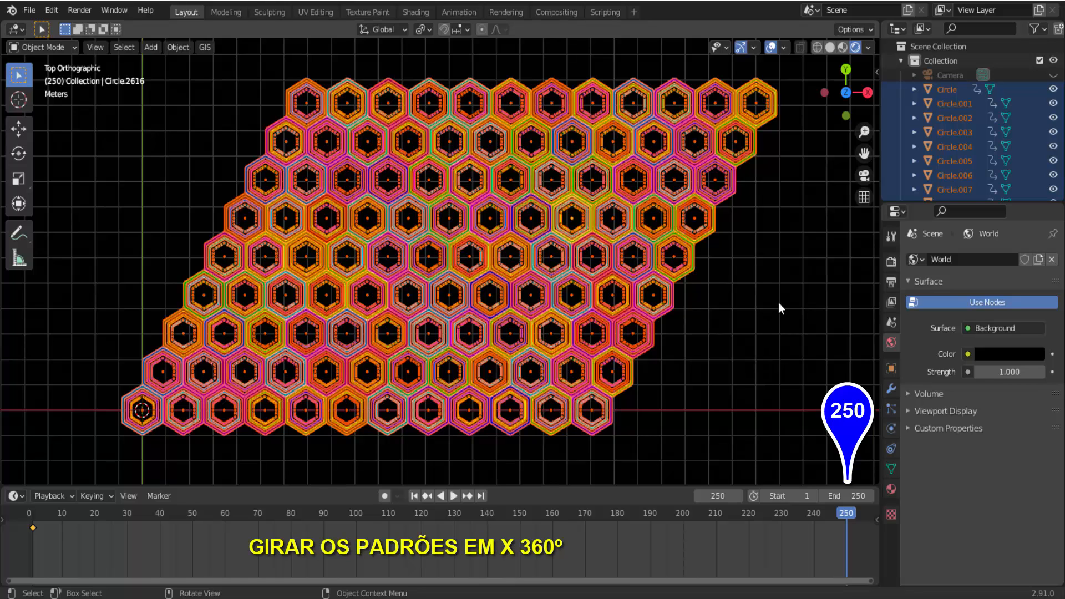
{"action": "key", "text": "r"}
{"action": "type", "text": "x"}
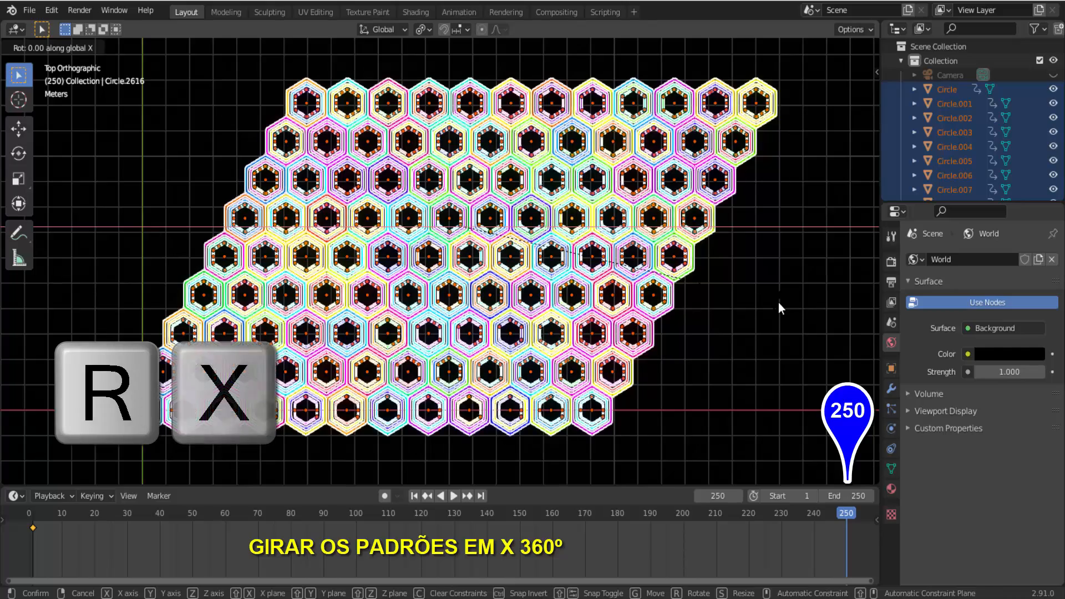
{"action": "type", "text": "360"}
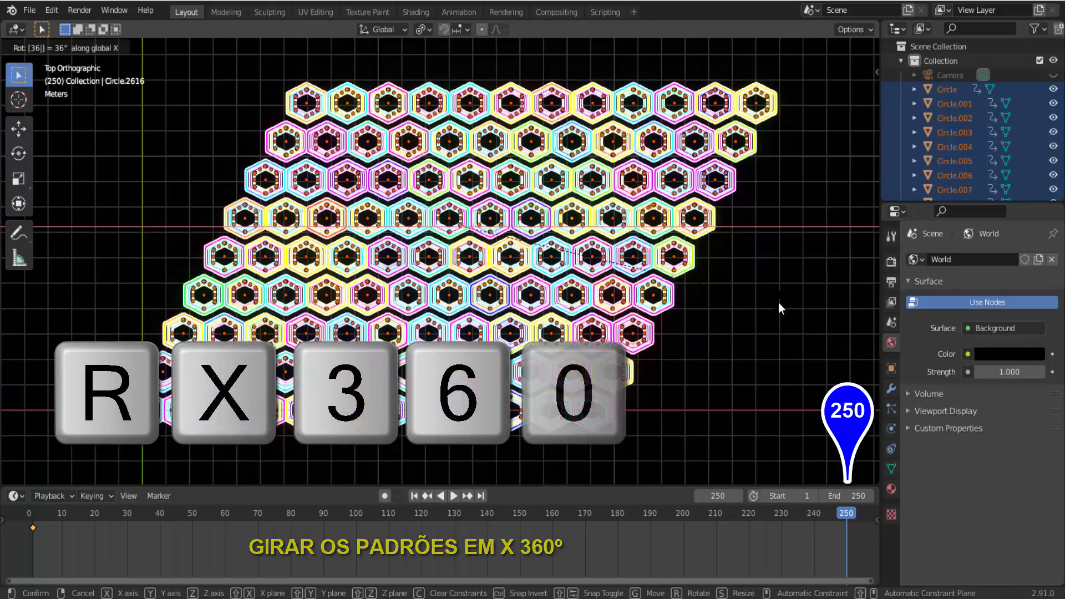
{"action": "key", "text": "Return"}
{"action": "key", "text": "i"}
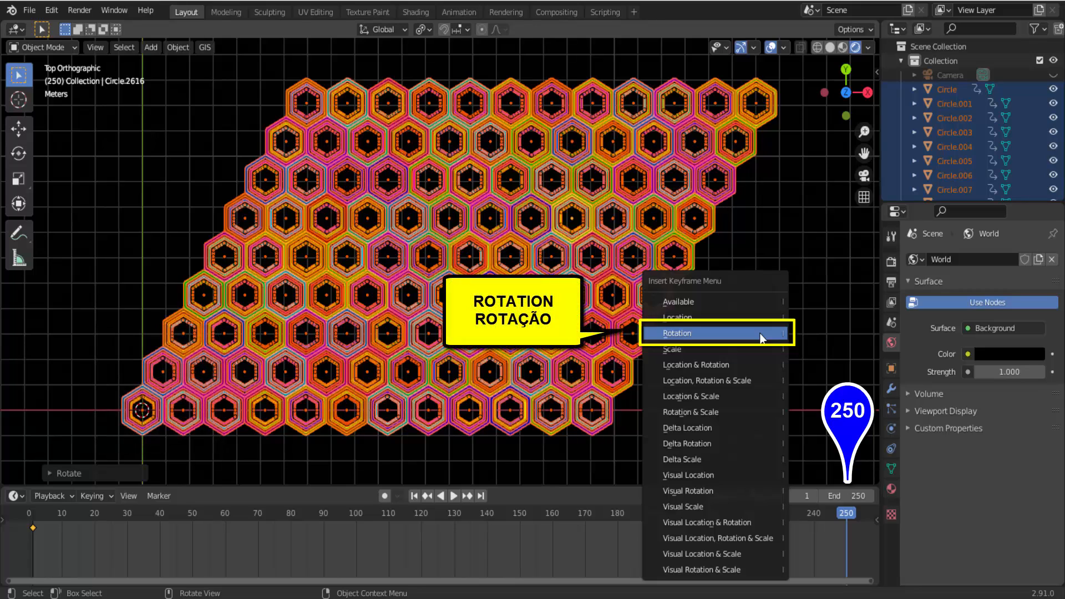
{"action": "left_click", "coordinate": [761, 333]}
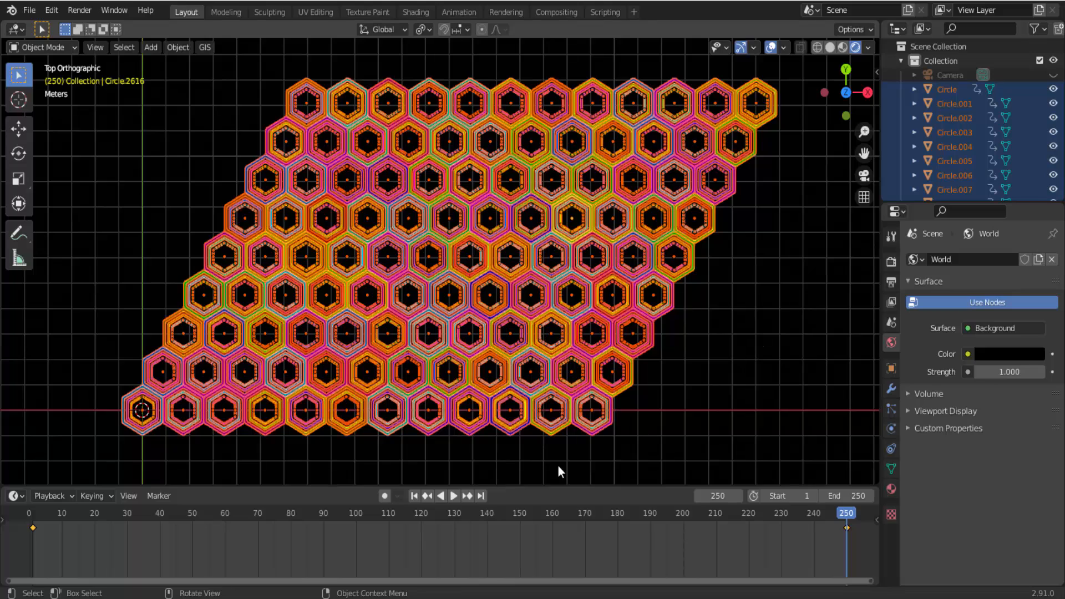
Step: Play the rotation animation in the viewport, stop it, and look through the camera to check the framing
{"action": "left_click", "coordinate": [452, 500]}
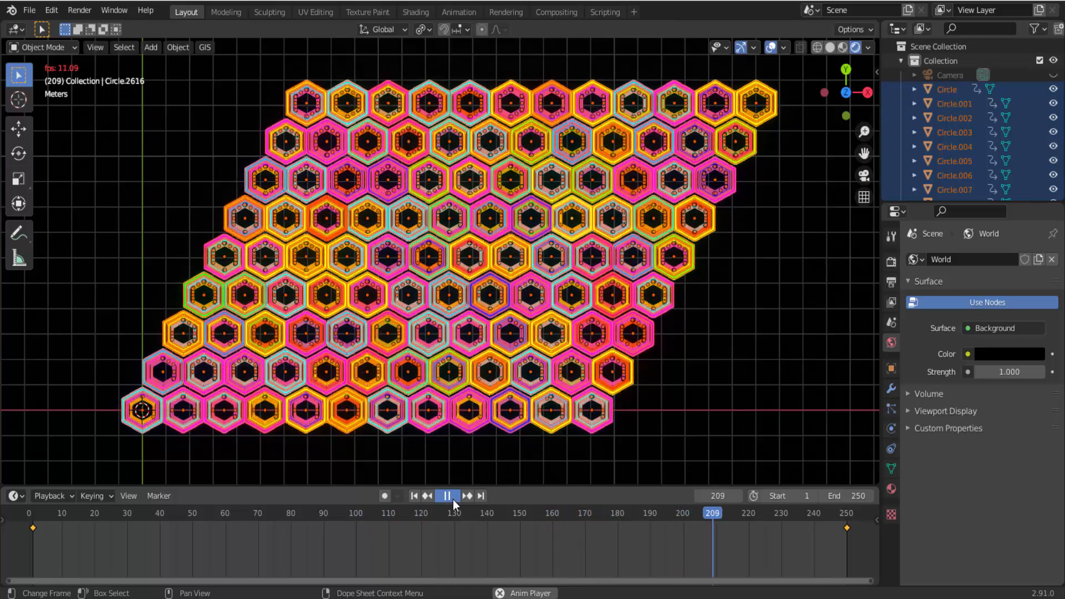
{"action": "key", "text": "Escape"}
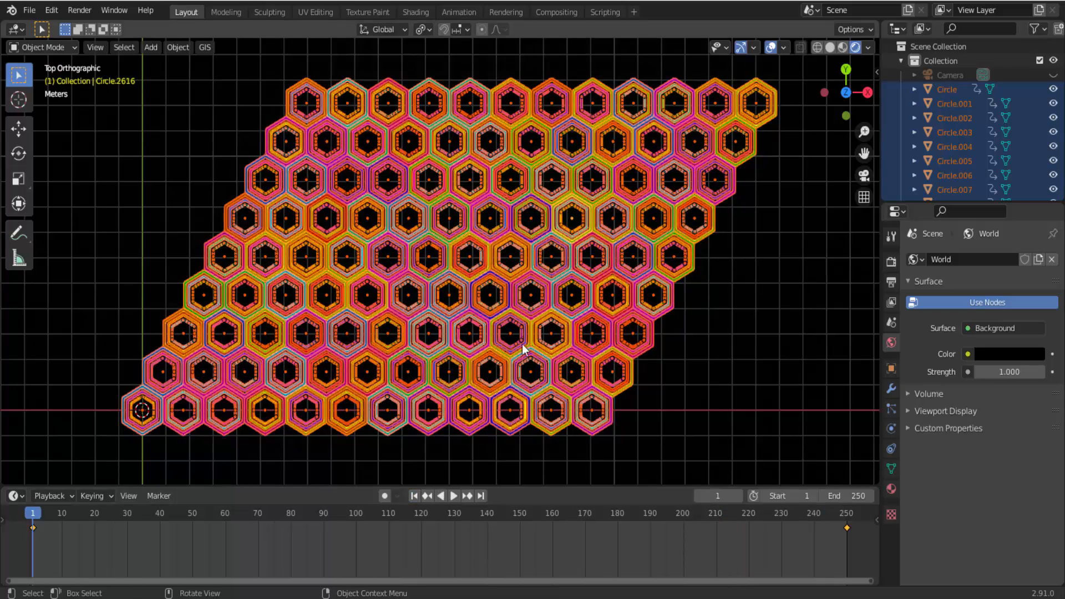
{"action": "left_click", "coordinate": [863, 176]}
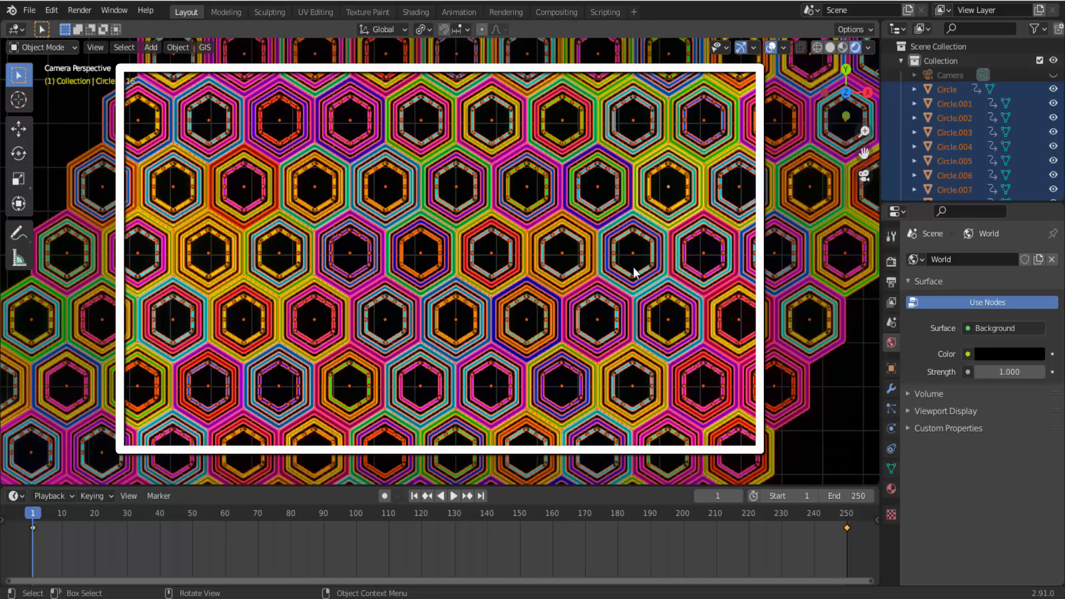
Step: Set the Eevee render sampling to 45 samples
{"action": "left_click", "coordinate": [891, 262]}
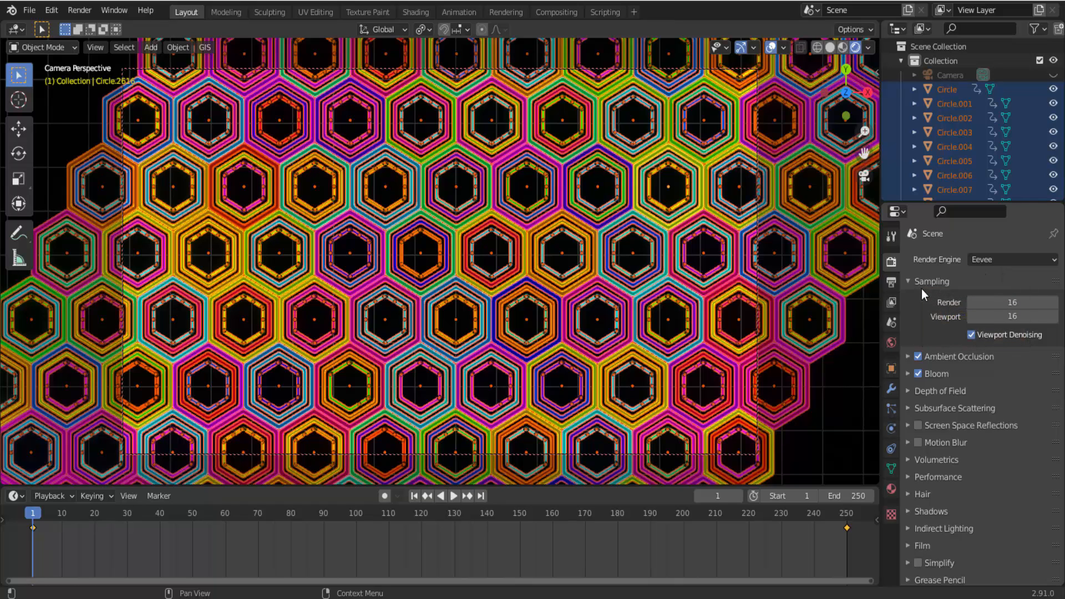
{"action": "left_click", "coordinate": [1001, 305]}
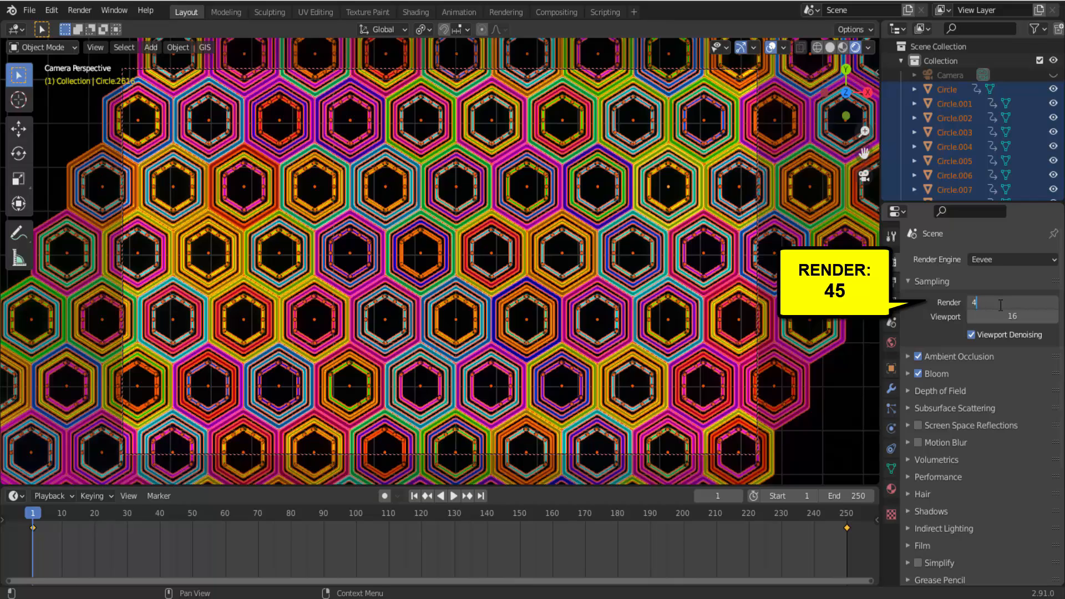
{"action": "key", "text": "Return"}
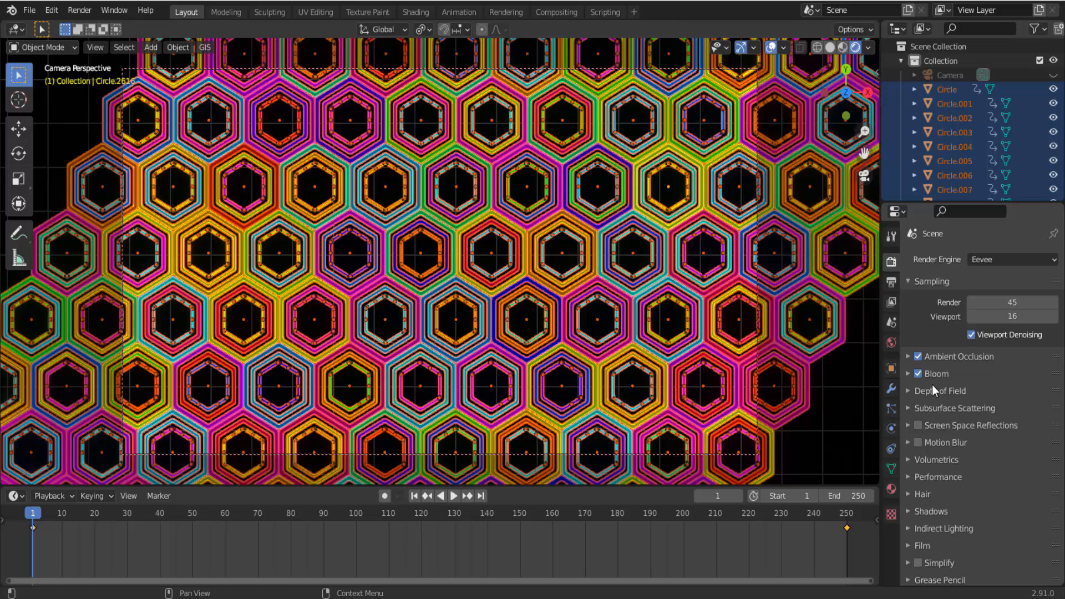
Step: Set the render output path and file name to /tmp\TESTEPADRÕES
{"action": "left_click", "coordinate": [891, 283]}
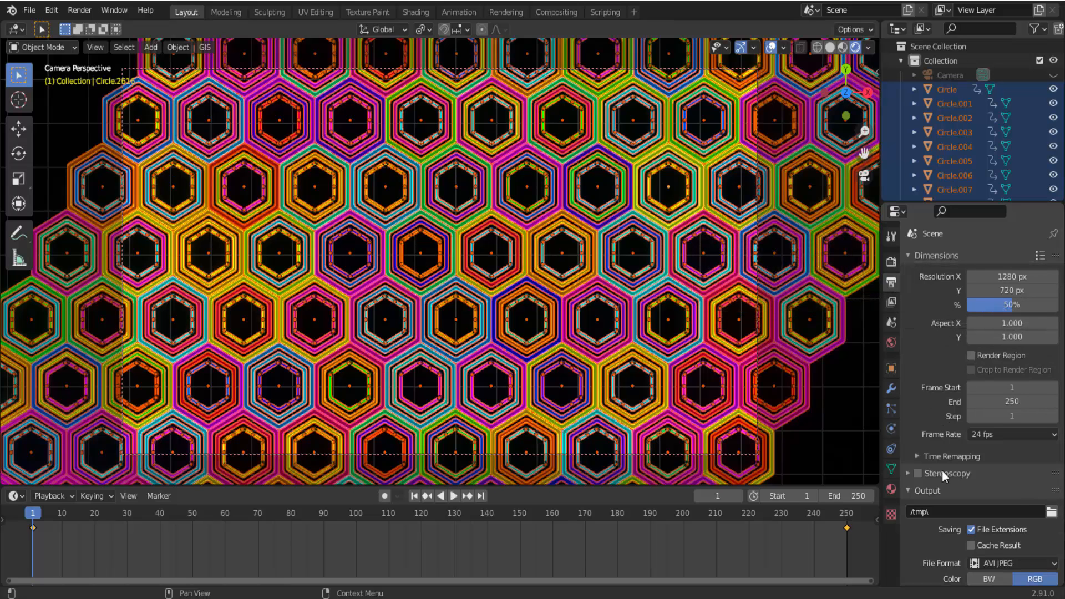
{"action": "left_click", "coordinate": [942, 513]}
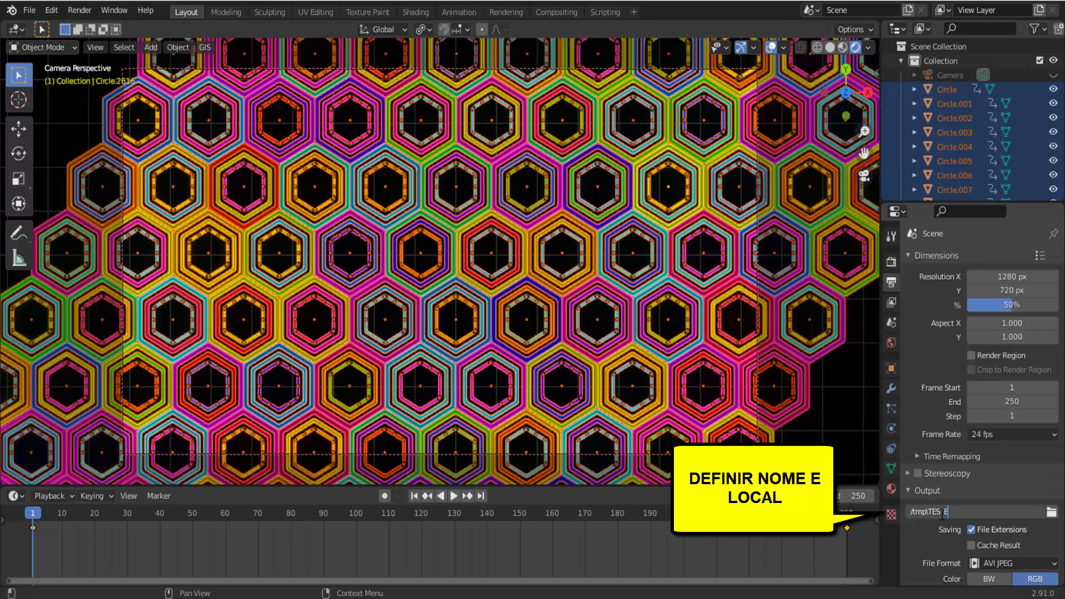
{"action": "type", "text": "TESTEPADRÕES"}
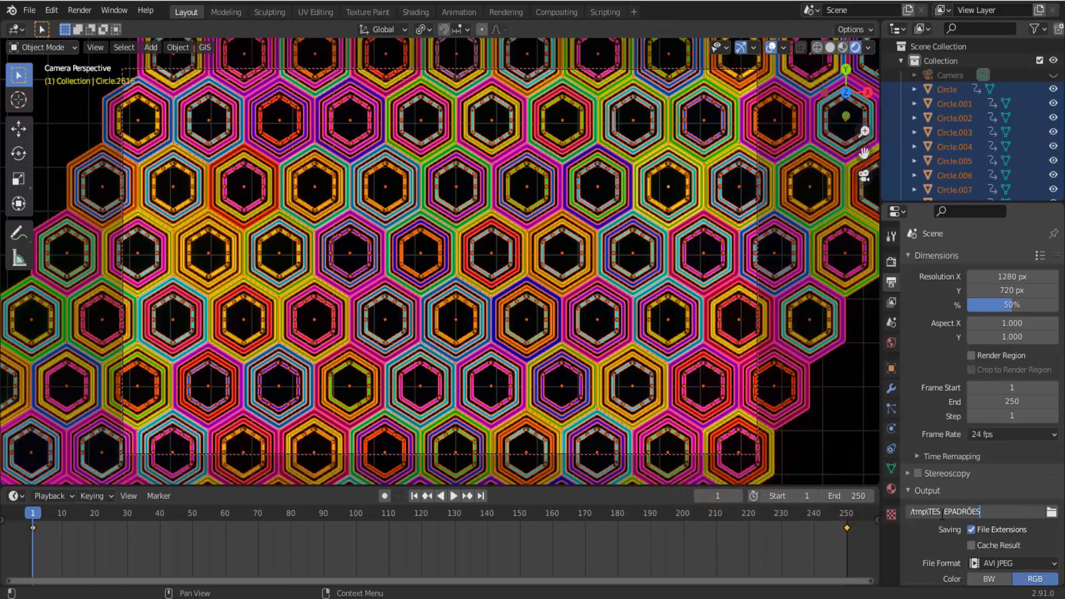
{"action": "key", "text": "Return"}
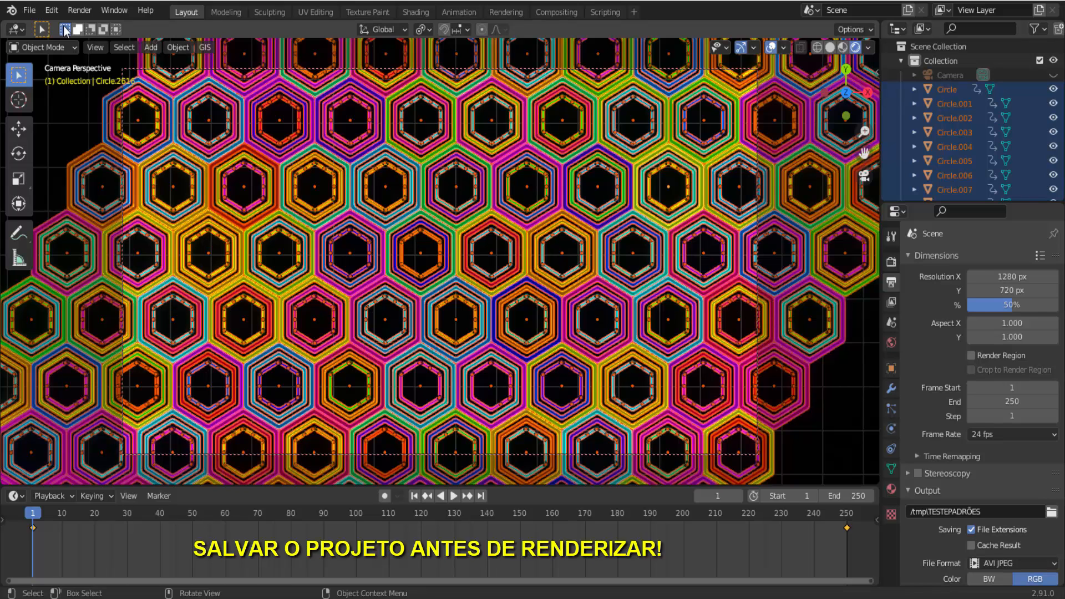
Step: Save the project as MULTICORES.blend in the Arquivos Blender folder, overwriting the existing file
{"action": "left_click", "coordinate": [30, 11]}
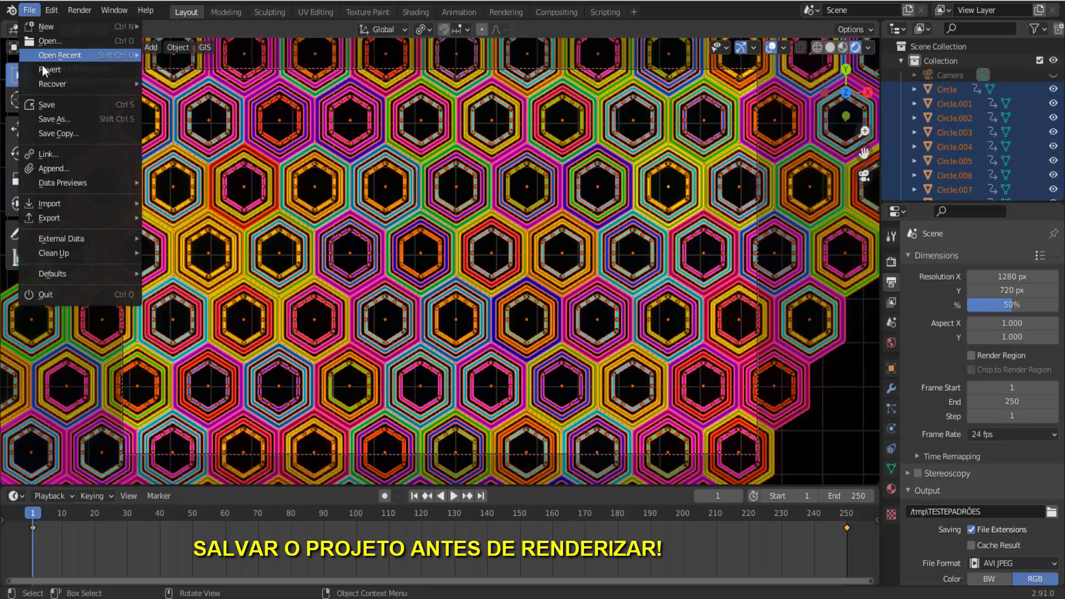
{"action": "left_click", "coordinate": [51, 117]}
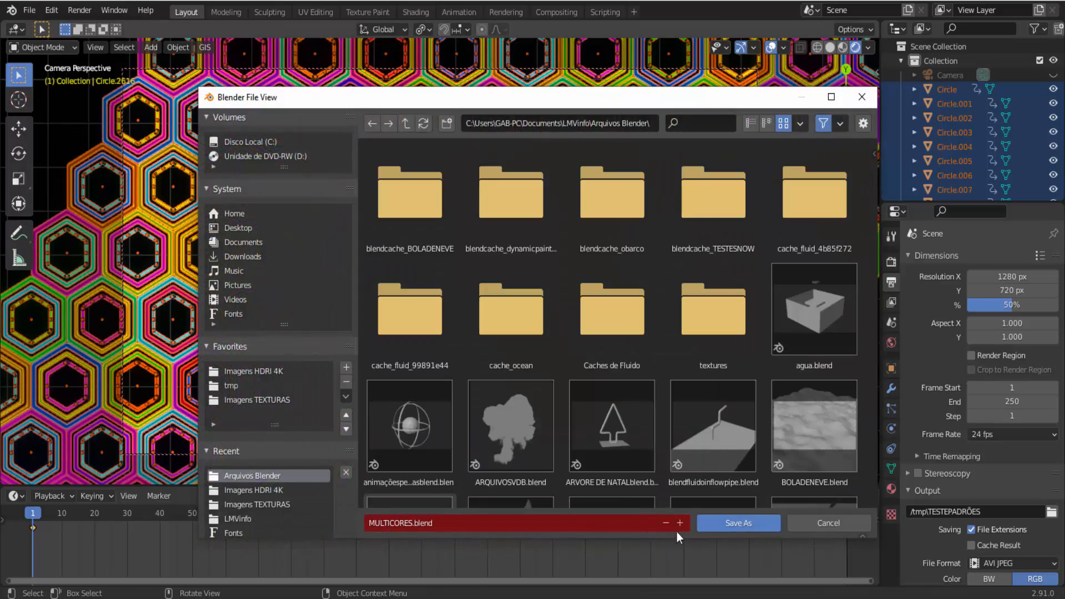
{"action": "left_click", "coordinate": [735, 523]}
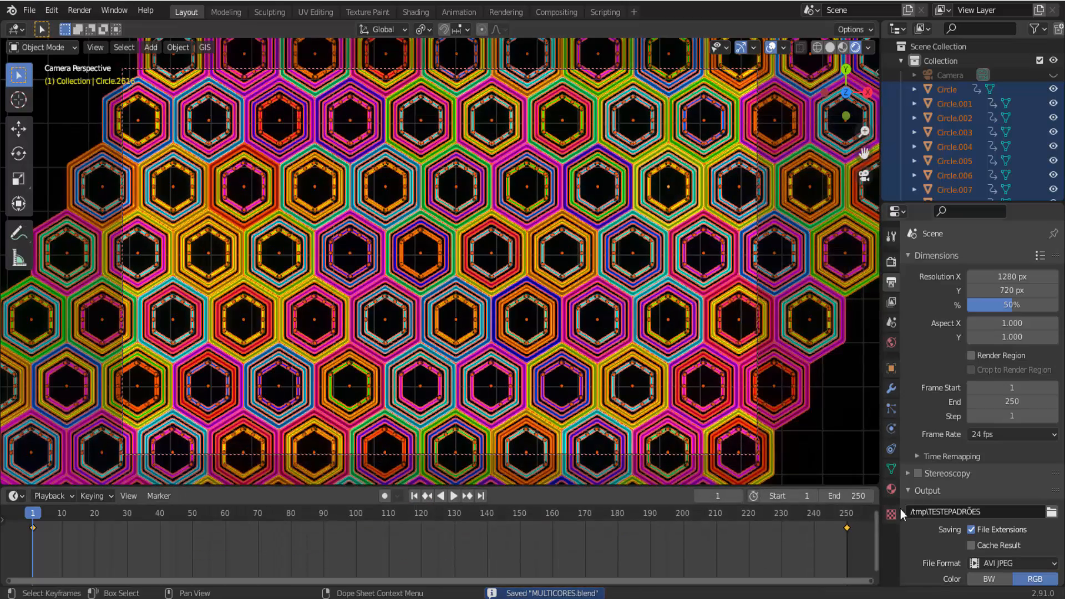
Step: Choose the AVI JPEG movie format as the render output file format
{"action": "scroll", "coordinate": [950, 471], "scroll_direction": "down", "scroll_amount": 3}
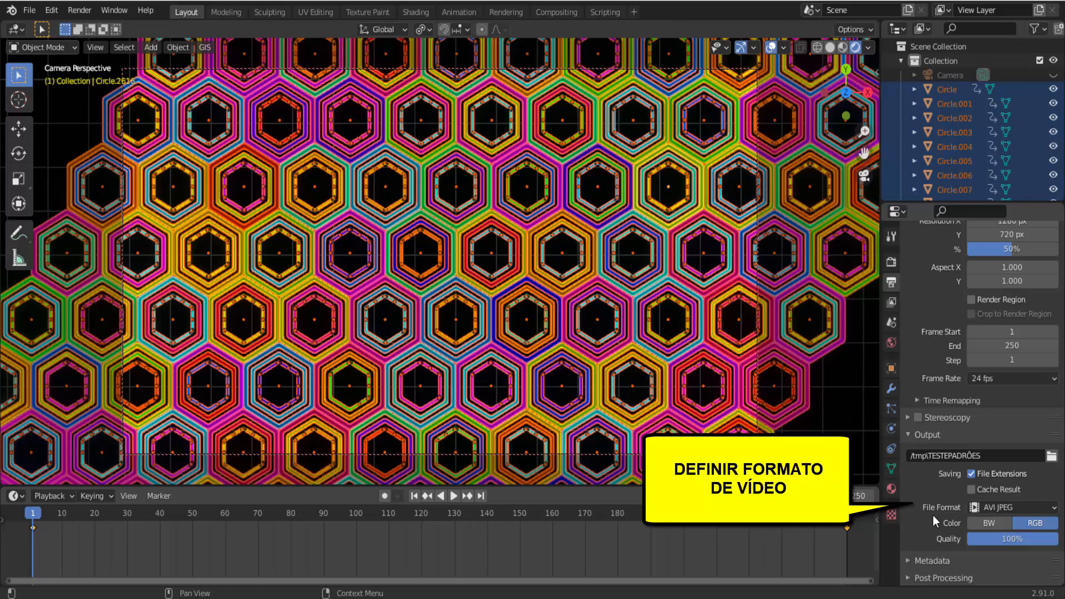
{"action": "left_click", "coordinate": [1024, 507]}
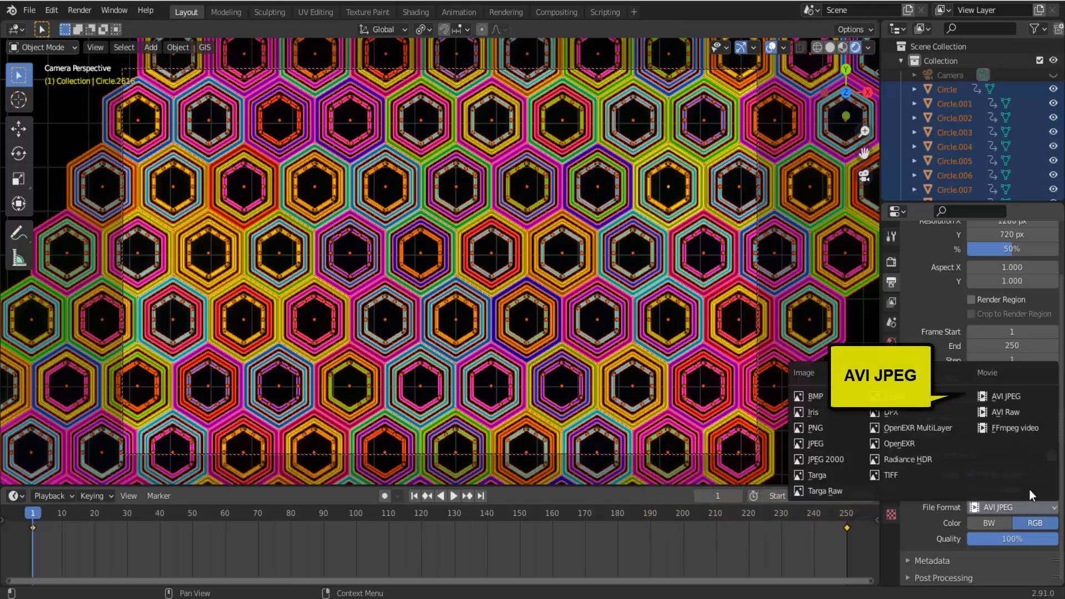
{"action": "left_click", "coordinate": [1009, 398]}
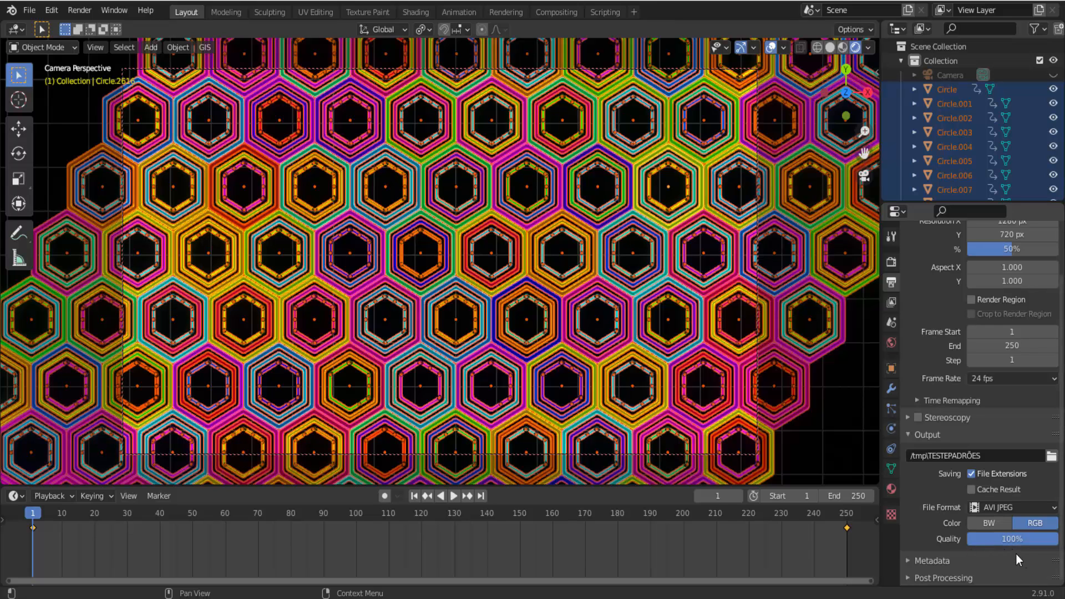
Step: Render the full animation from frame 1 to 250, and close the render result window
{"action": "left_click", "coordinate": [78, 11]}
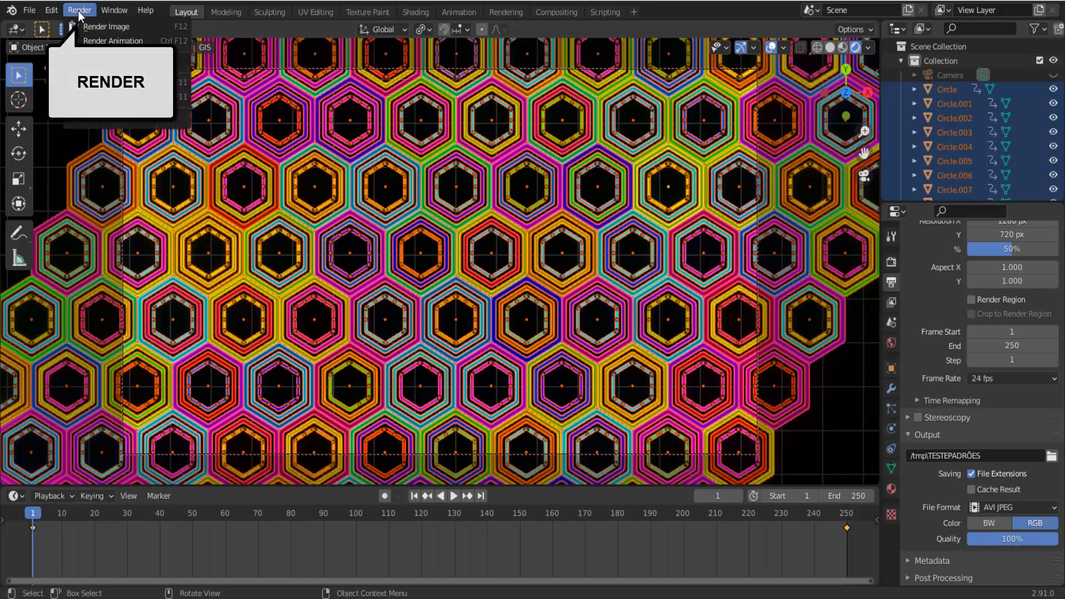
{"action": "left_click", "coordinate": [108, 42]}
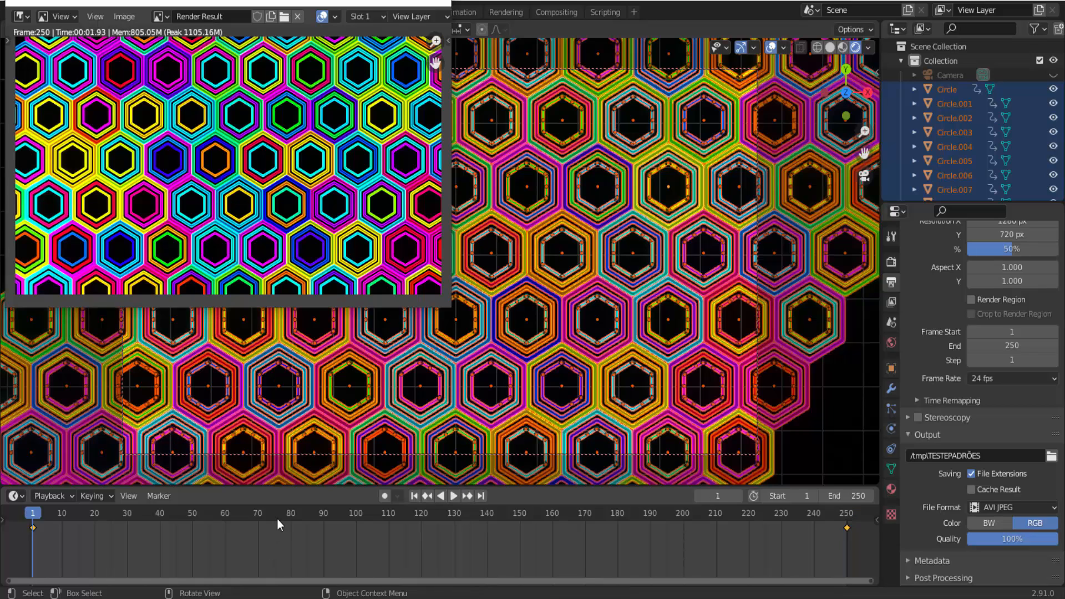
{"action": "left_click", "coordinate": [442, 2]}
Step: Play the rendered hexagon animation in the animation player, and close the player window
{"action": "left_click", "coordinate": [93, 12]}
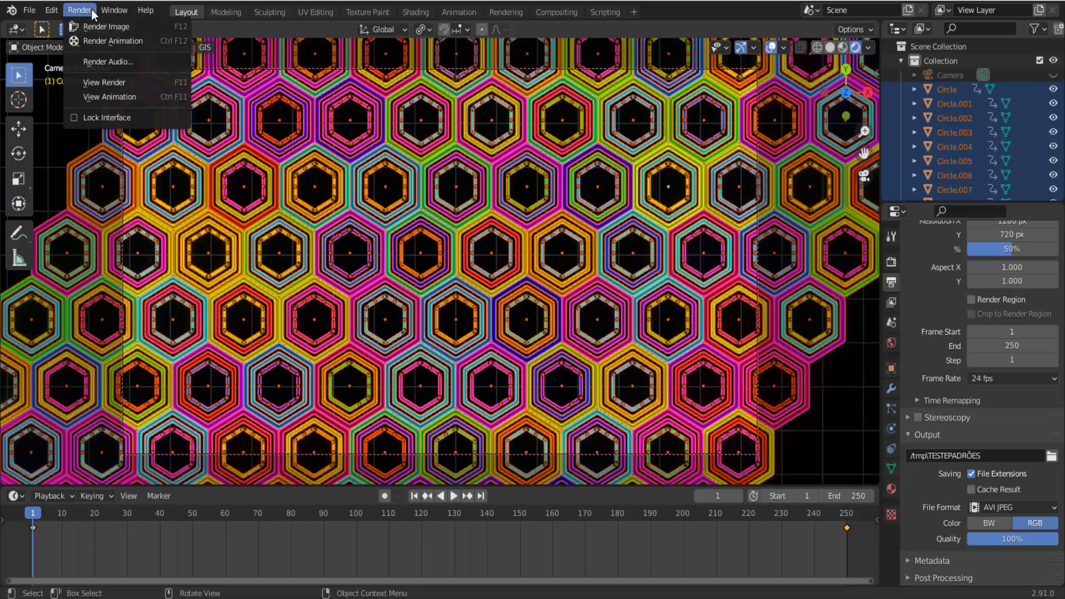
{"action": "left_click", "coordinate": [125, 101]}
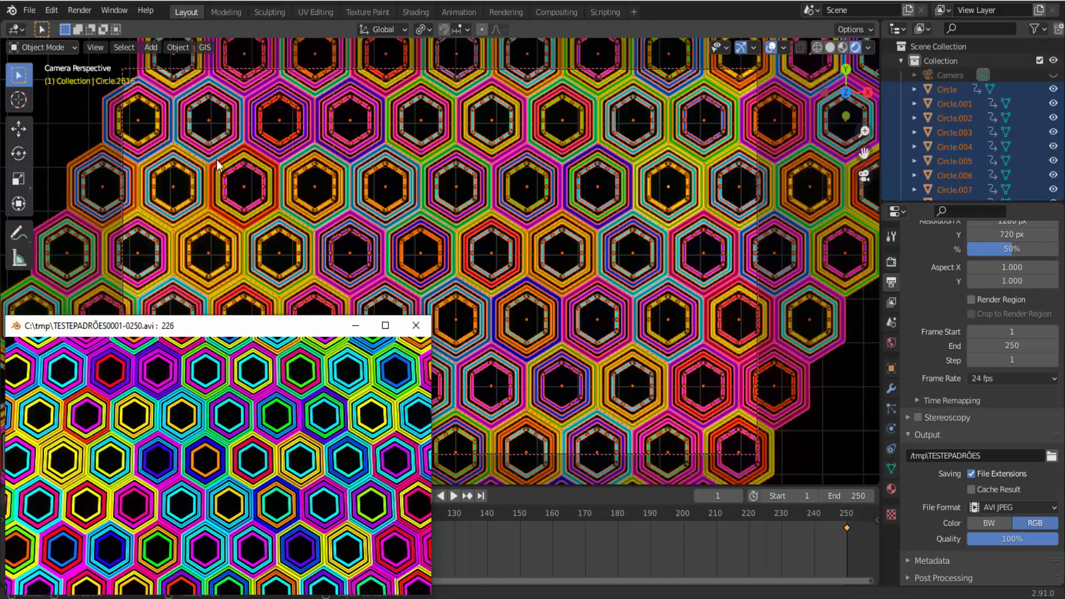
{"action": "left_click", "coordinate": [416, 325]}
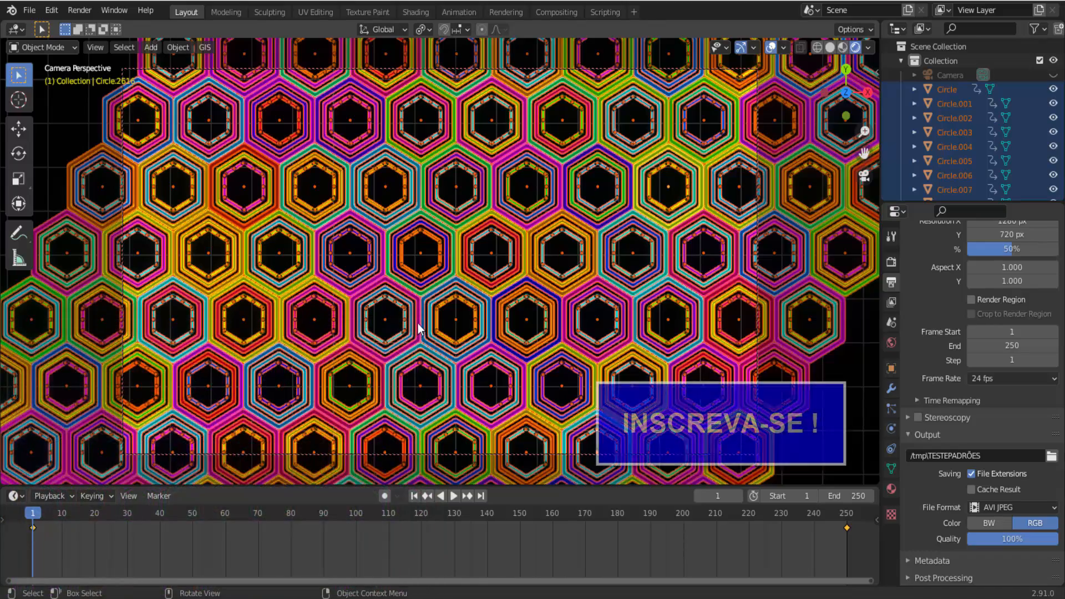